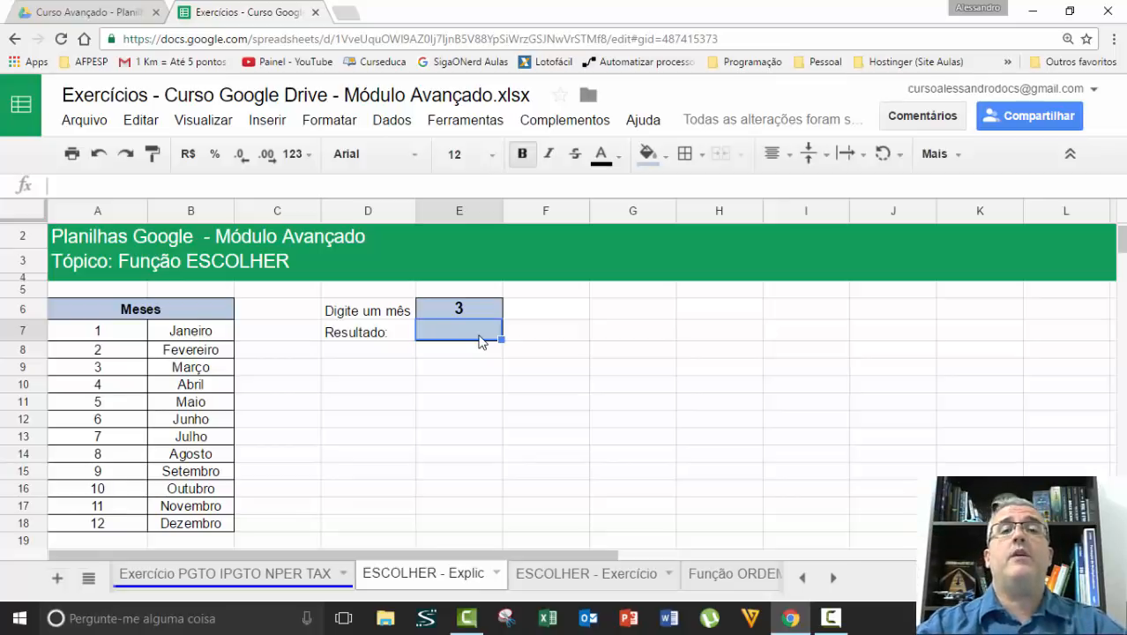
Start an ESCOLHER formula in result cell E7, using the month number in E6 as its index
{"action": "type", "text": "="}
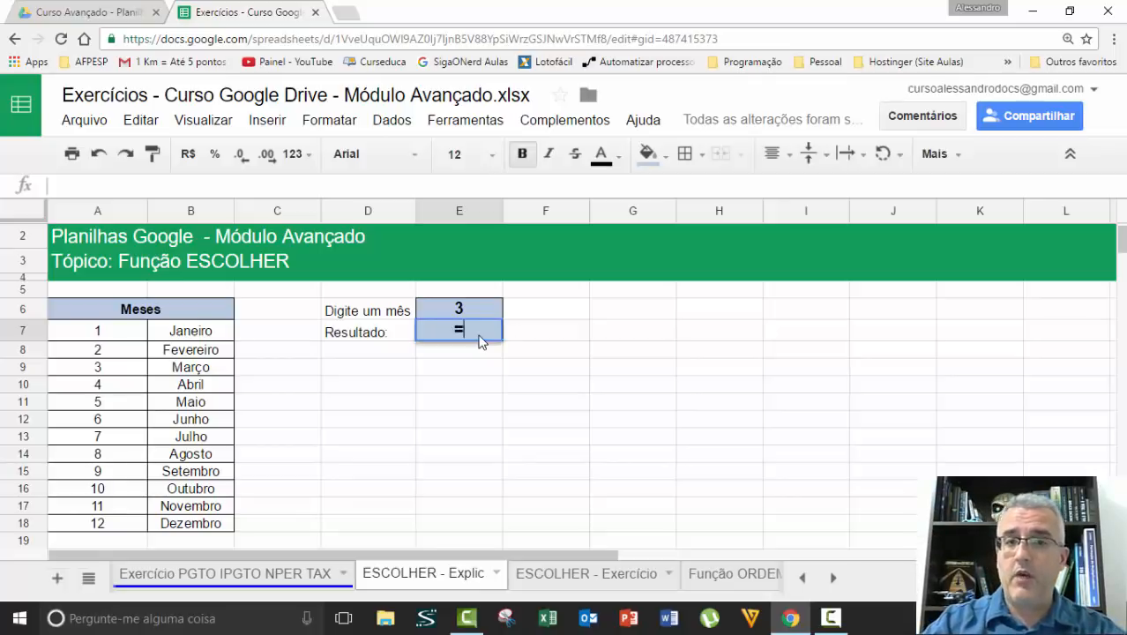
{"action": "type", "text": "escolher"}
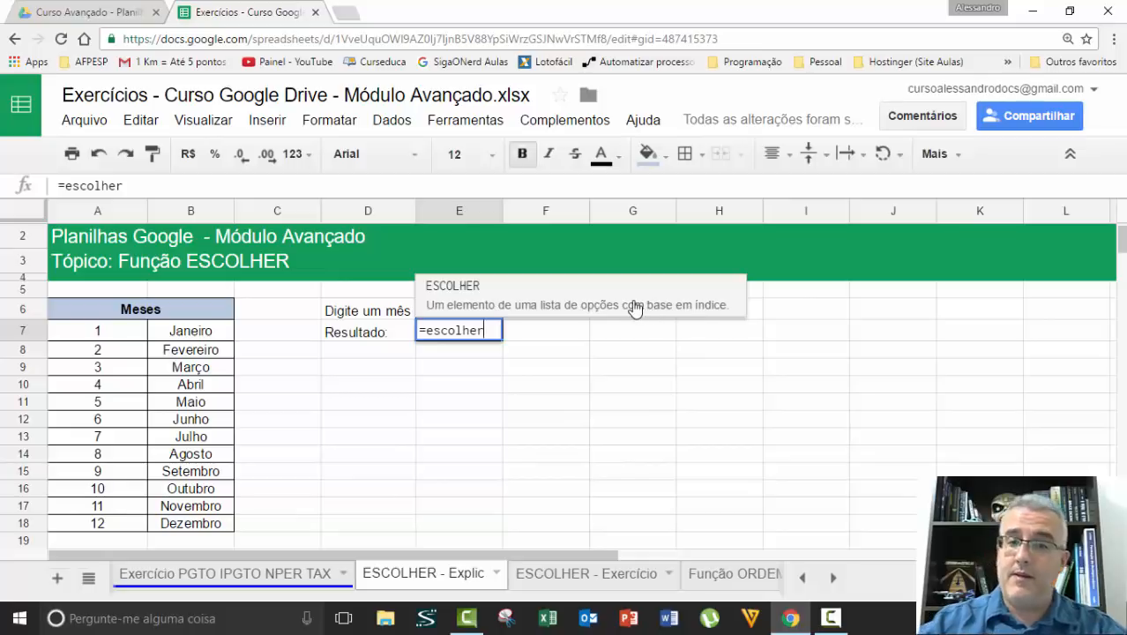
{"action": "type", "text": "("}
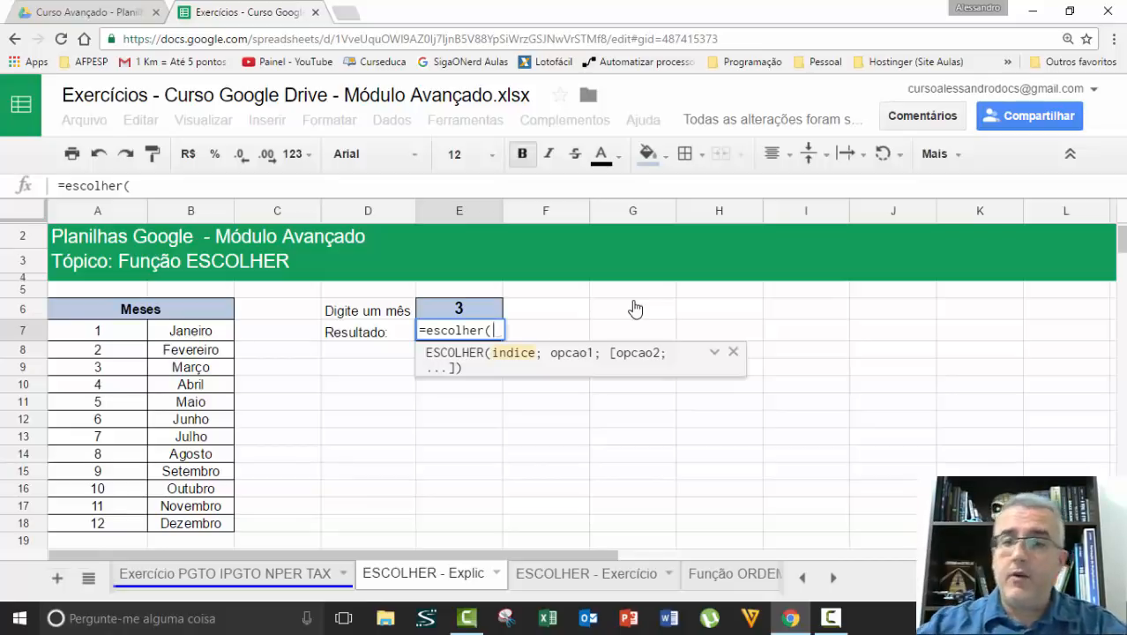
{"action": "left_click", "coordinate": [476, 310]}
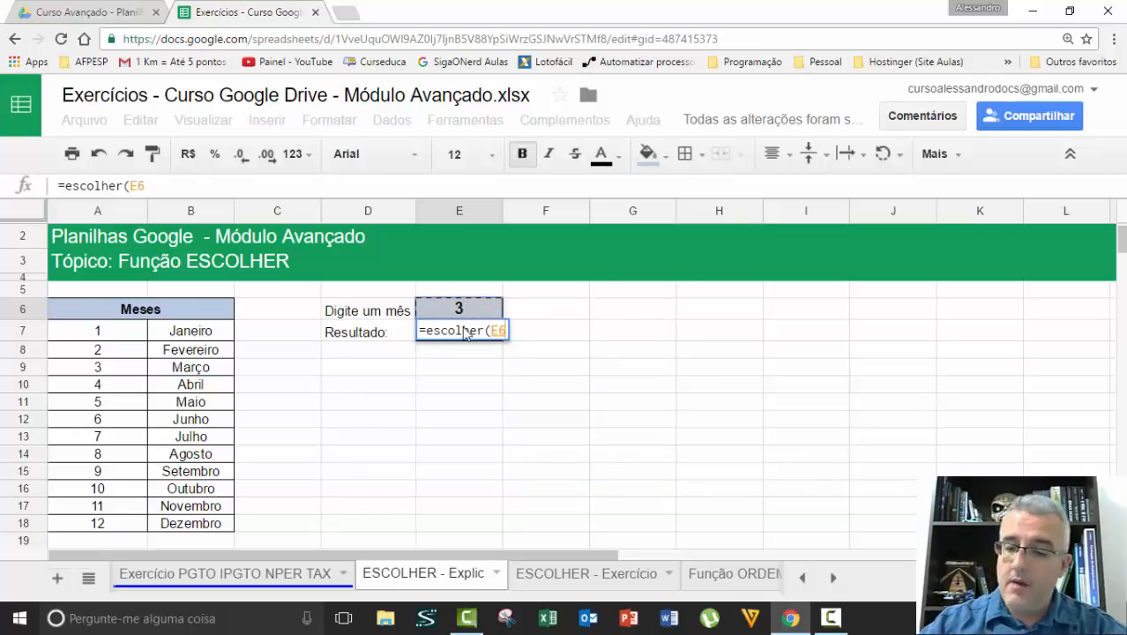
{"action": "type", "text": ";"}
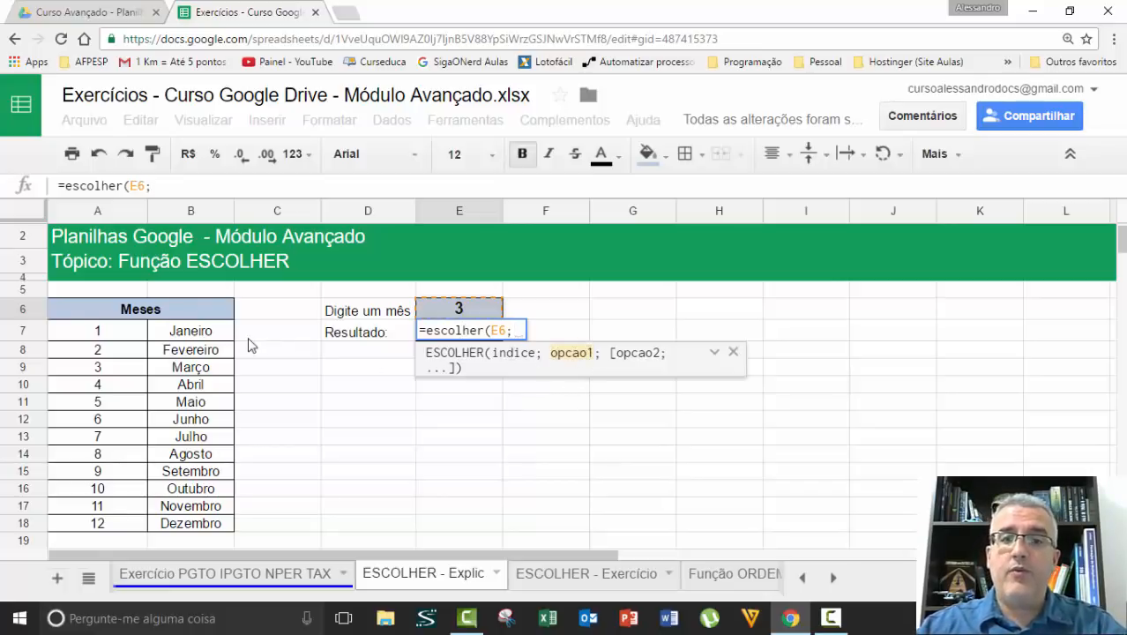
Add the January to June cells, B7 through B12, as separate options in the ESCOLHER formula
{"action": "left_click", "coordinate": [209, 335]}
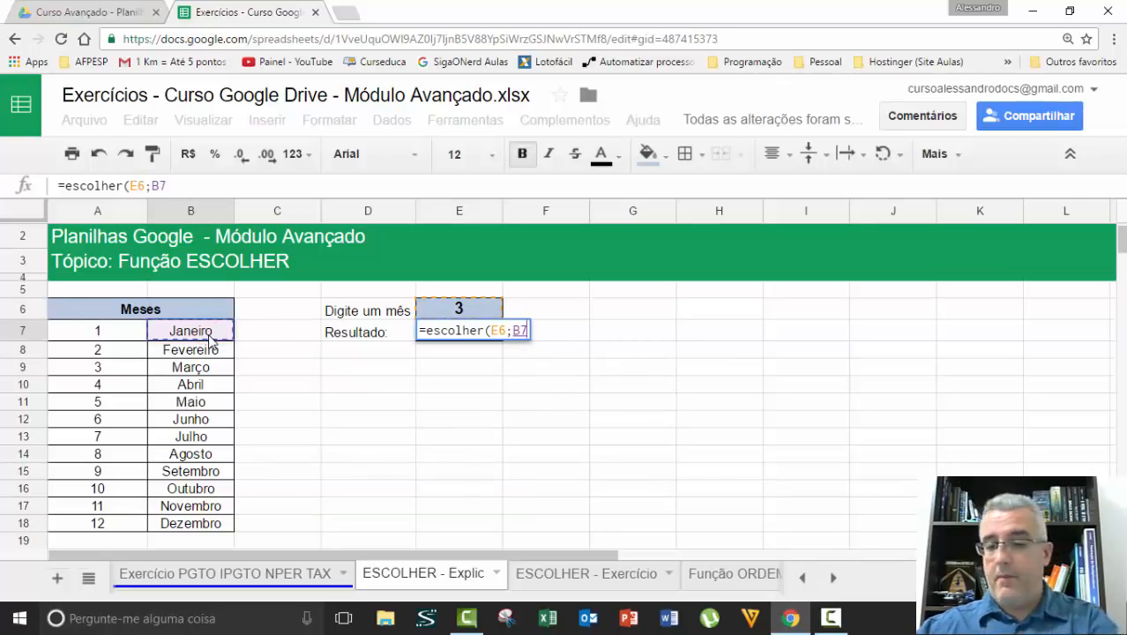
{"action": "type", "text": ";"}
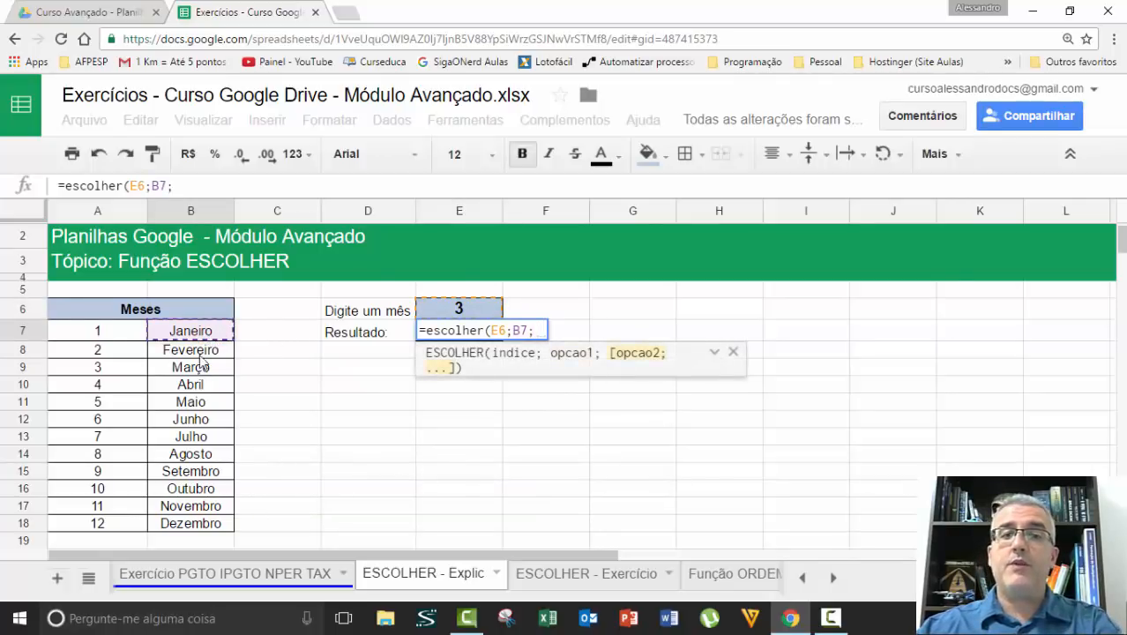
{"action": "left_click", "coordinate": [201, 351]}
{"action": "type", "text": ";"}
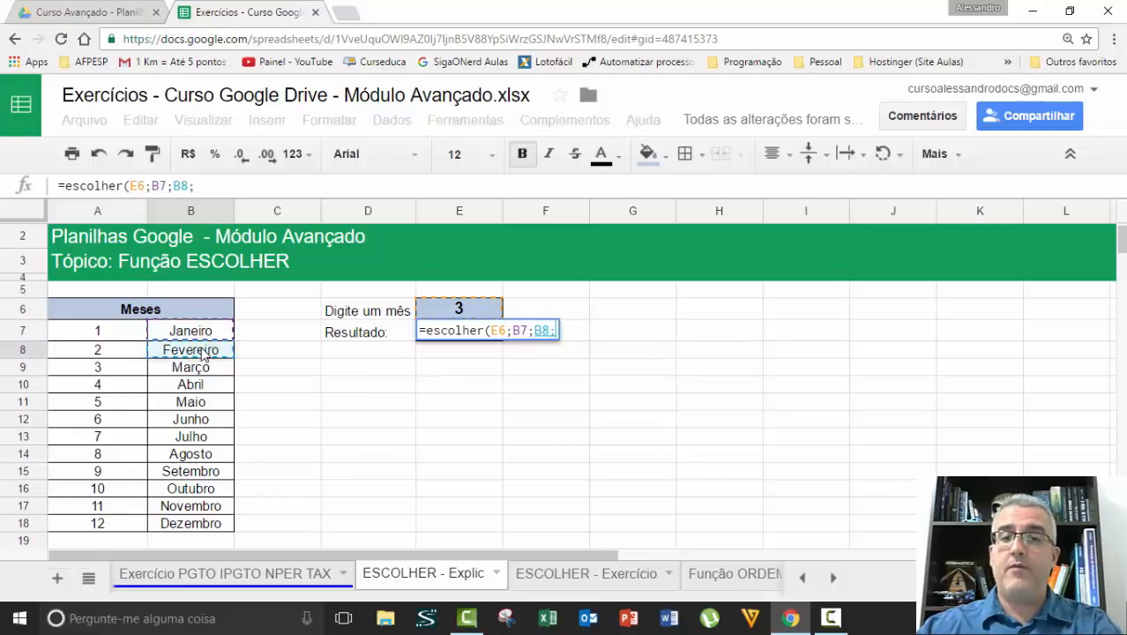
{"action": "left_click", "coordinate": [202, 369]}
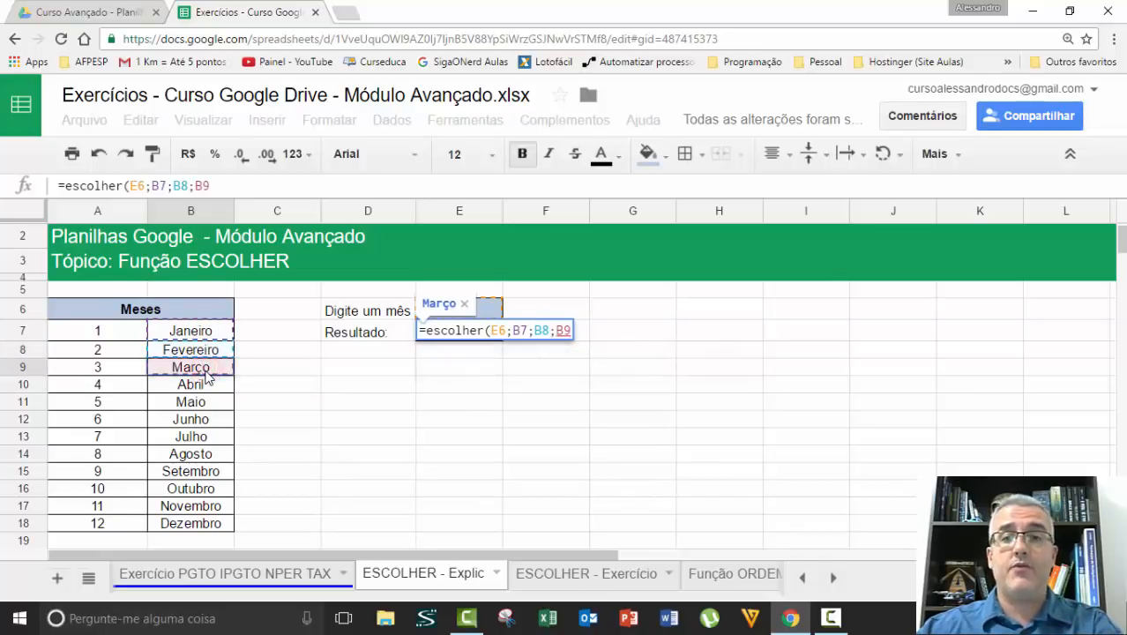
{"action": "type", "text": ";"}
{"action": "left_click", "coordinate": [206, 384]}
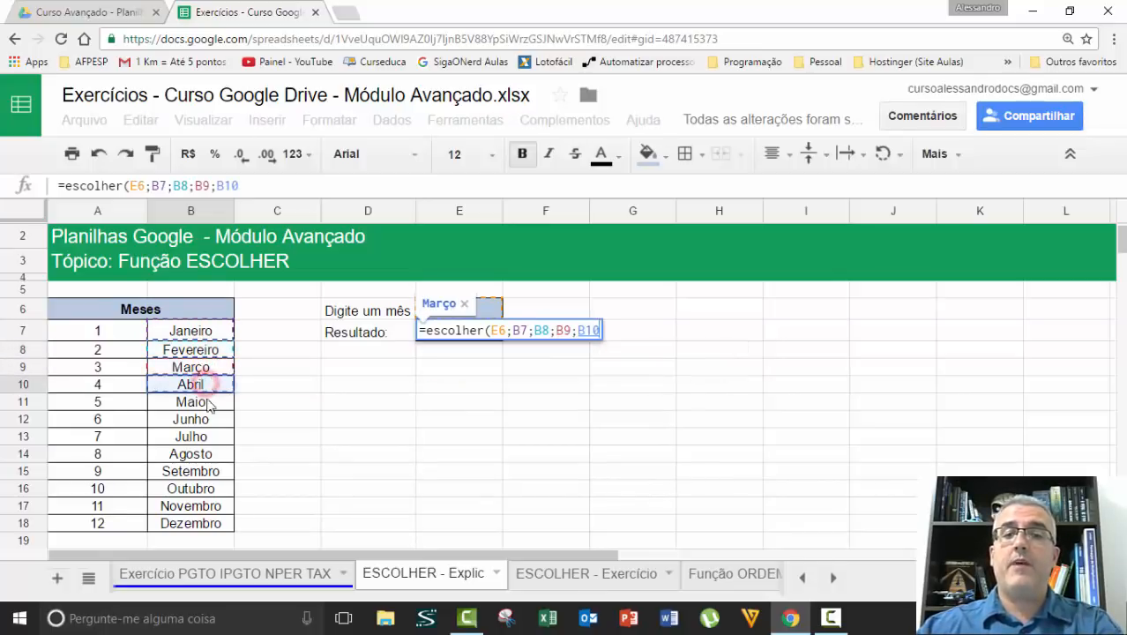
{"action": "type", "text": ";"}
{"action": "left_click", "coordinate": [201, 402]}
{"action": "type", "text": ";"}
{"action": "left_click", "coordinate": [203, 420]}
{"action": "type", "text": ";"}
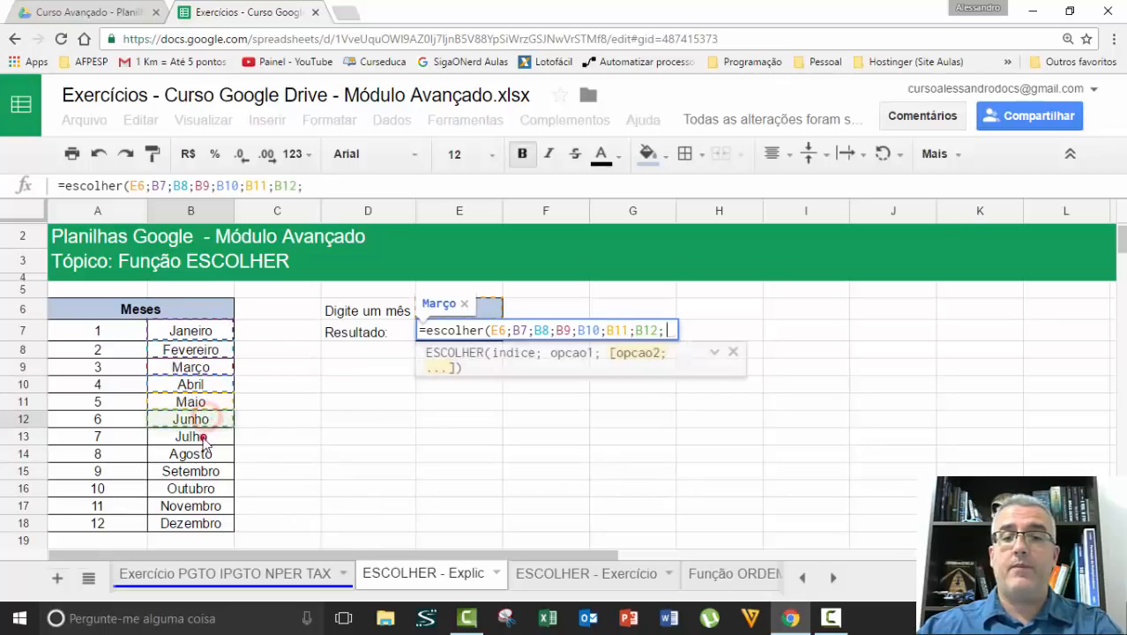
Add the July to December cells, B13 through B18, as the remaining options and complete the formula
{"action": "left_click", "coordinate": [201, 437]}
{"action": "type", "text": ";"}
{"action": "left_click", "coordinate": [198, 455]}
{"action": "type", "text": ";"}
{"action": "left_click", "coordinate": [201, 470]}
{"action": "type", "text": ";"}
{"action": "left_click", "coordinate": [198, 489]}
{"action": "type", "text": ";"}
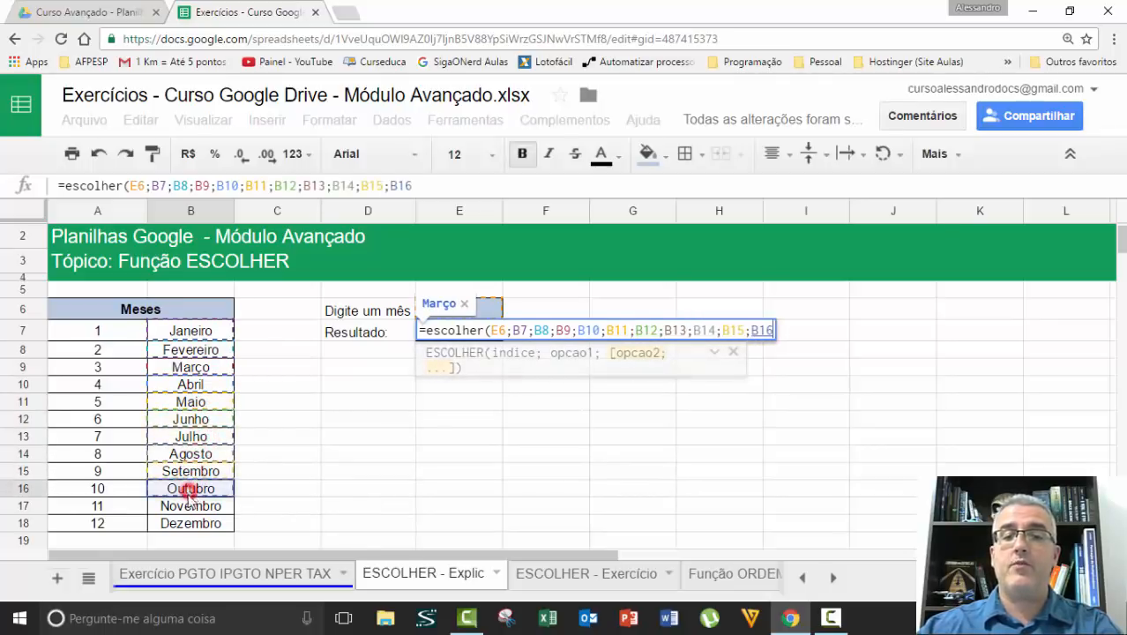
{"action": "left_click", "coordinate": [188, 508]}
{"action": "type", "text": ";"}
{"action": "left_click", "coordinate": [185, 524]}
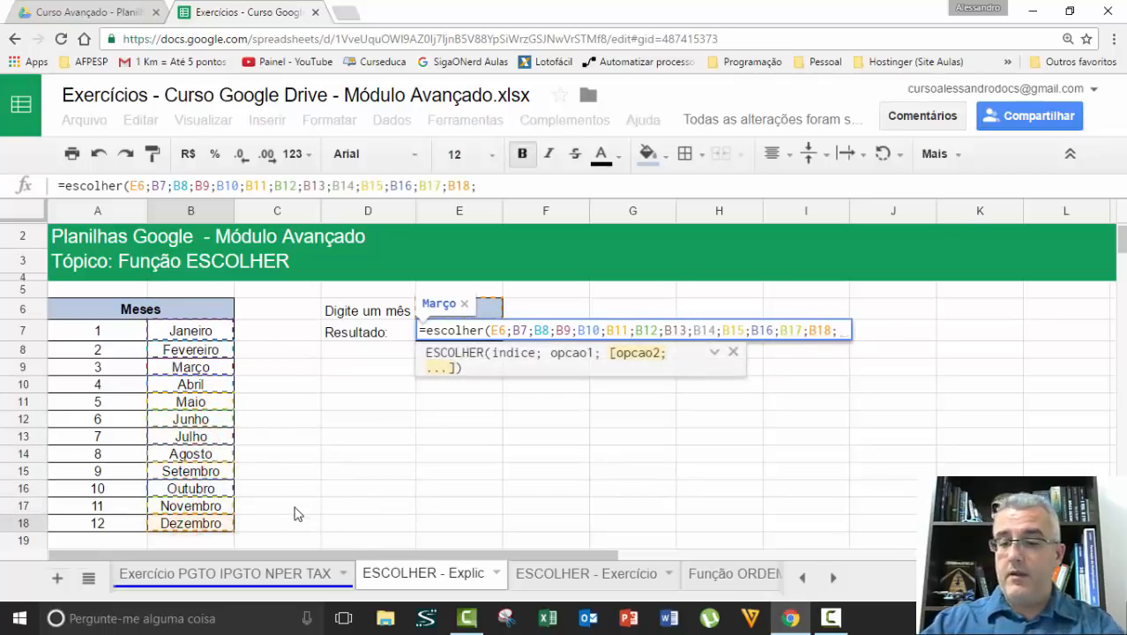
{"action": "type", "text": ")"}
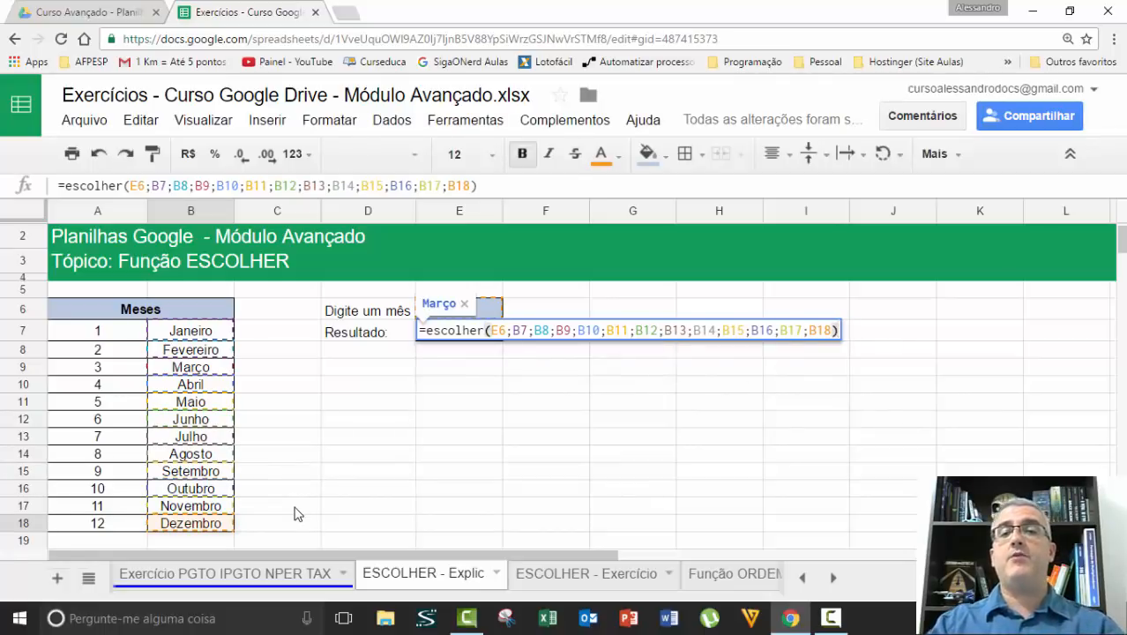
{"action": "key", "text": "Return"}
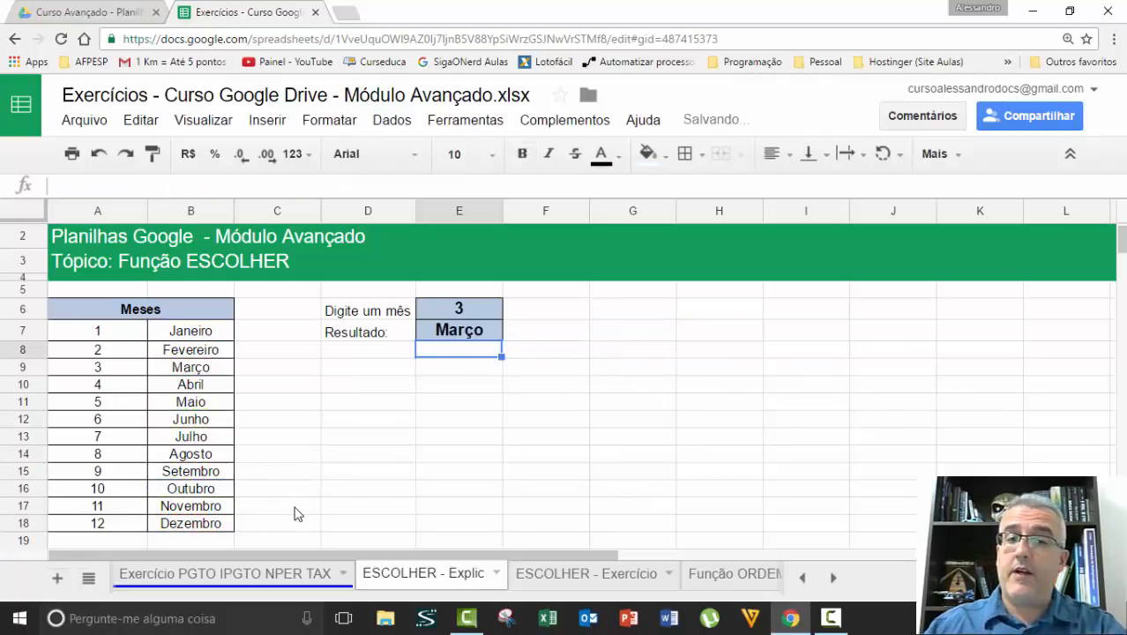
Test the month lookup by entering 5 and 7 successively in cell E6
{"action": "key", "text": "Up"}
{"action": "key", "text": "Up"}
{"action": "type", "text": "5"}
{"action": "key", "text": "Return"}
{"action": "key", "text": "Up"}
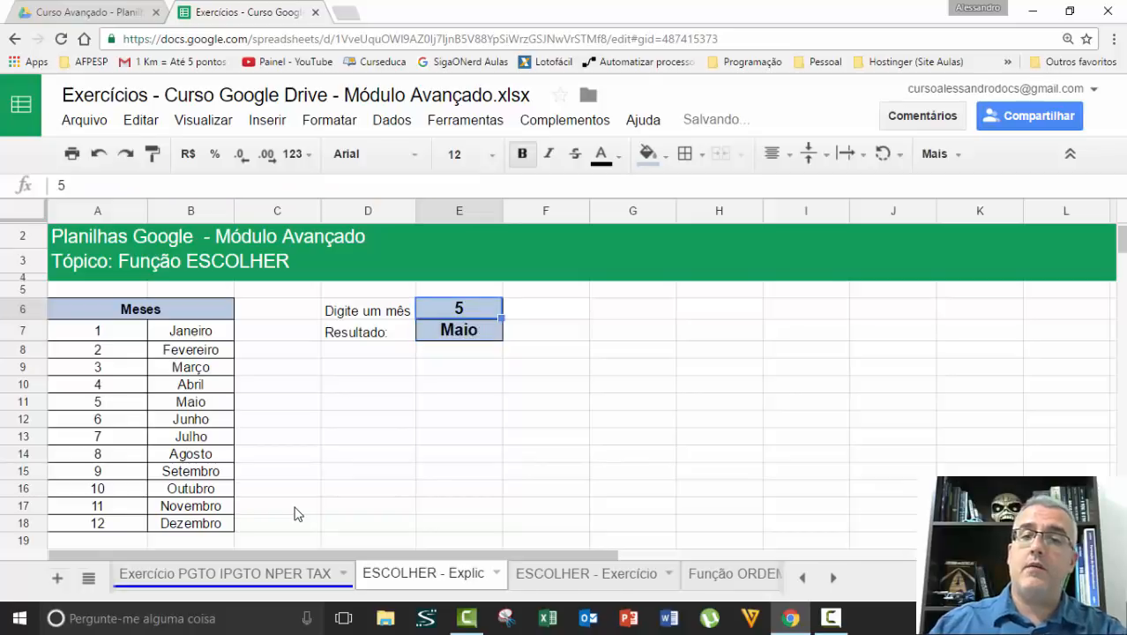
{"action": "type", "text": "7"}
{"action": "key", "text": "Return"}
{"action": "key", "text": "Up"}
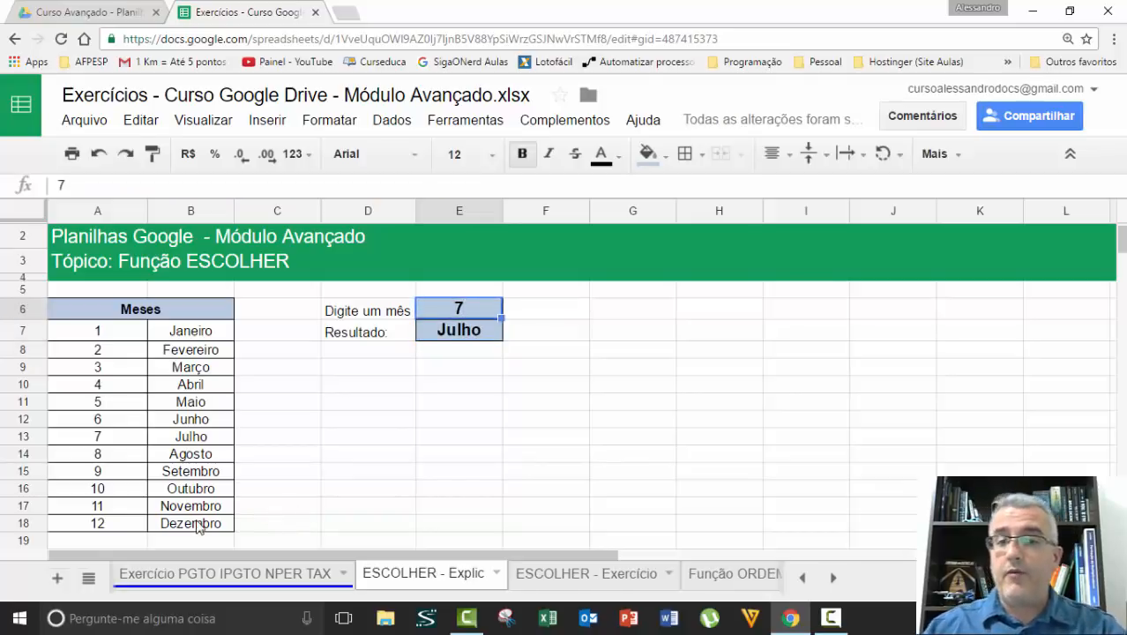
Examine the ESCOLHER formula in E7, going through the index E6 and each option from B7 to B13
{"action": "key", "text": "Down"}
{"action": "key", "text": "F2"}
{"action": "key", "text": "Escape"}
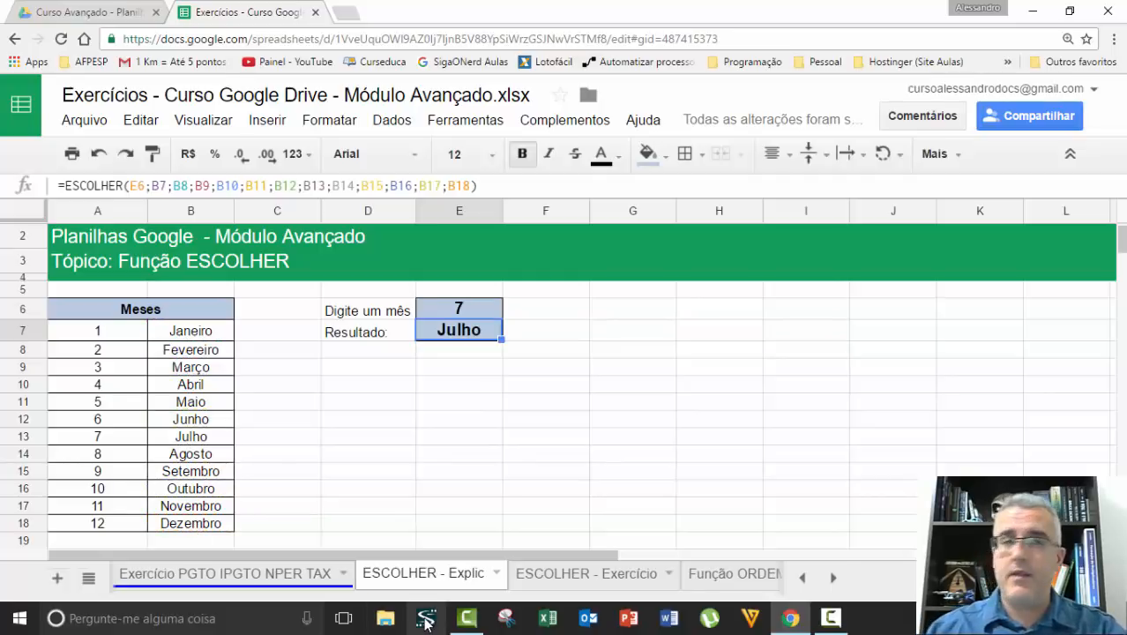
{"action": "key", "text": "F2"}
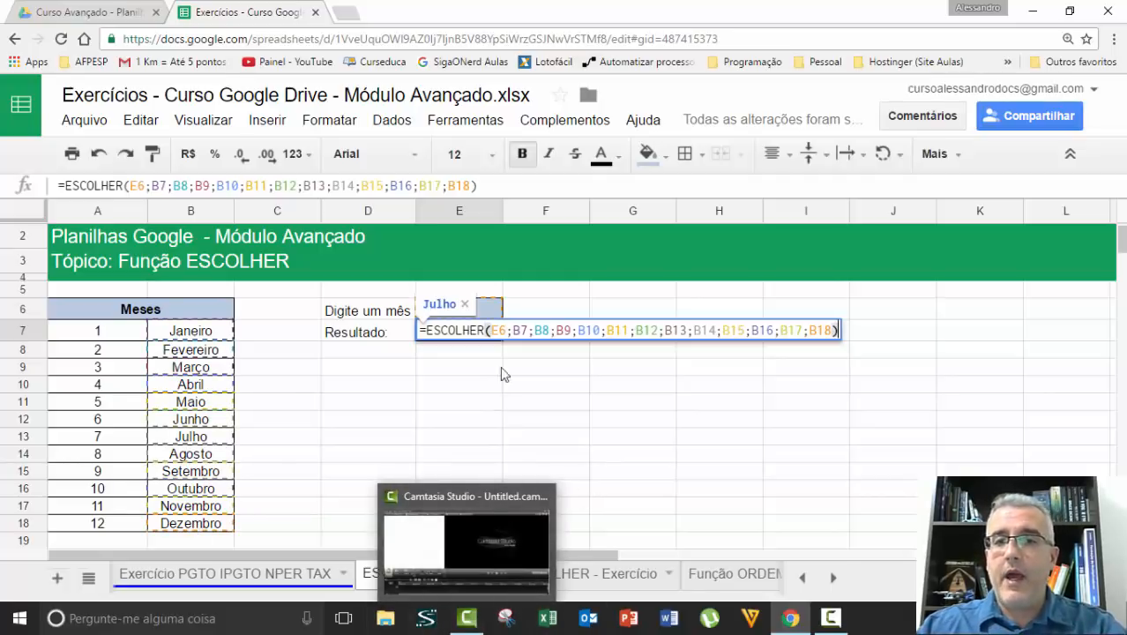
{"action": "left_click", "coordinate": [506, 328]}
{"action": "double_click", "coordinate": [498, 329]}
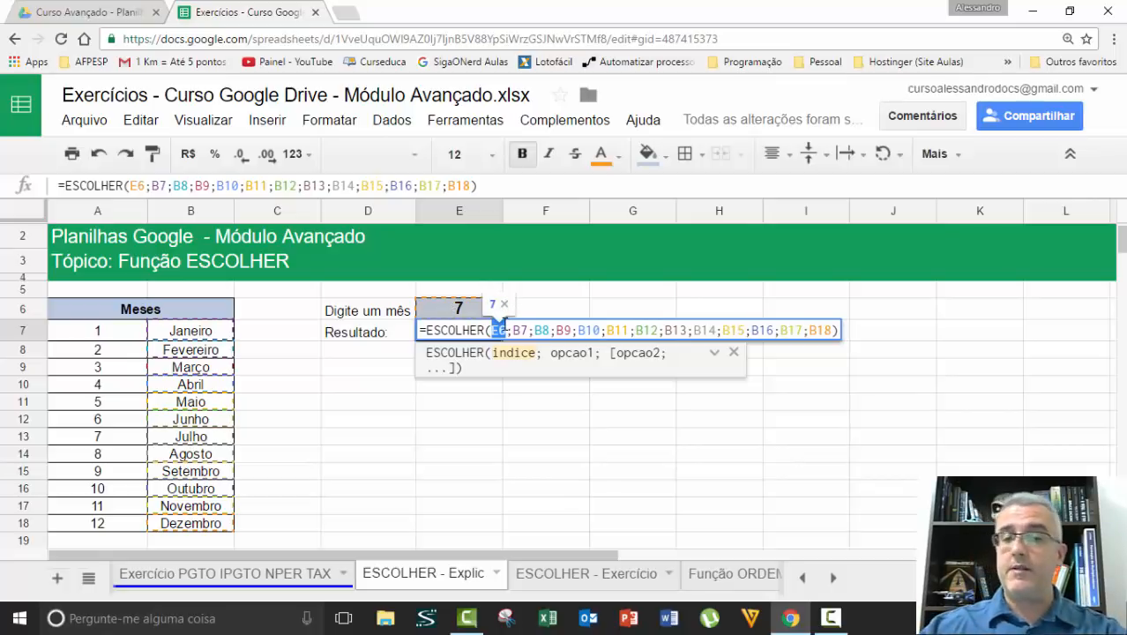
{"action": "left_click", "coordinate": [520, 328]}
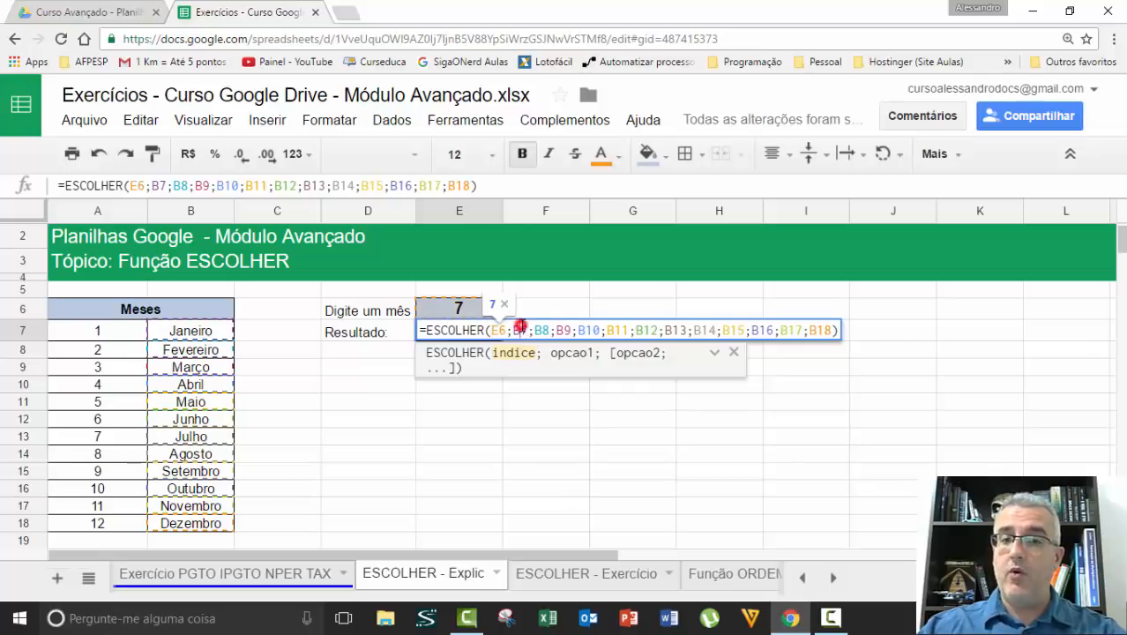
{"action": "left_click", "coordinate": [541, 329]}
{"action": "left_click", "coordinate": [562, 330]}
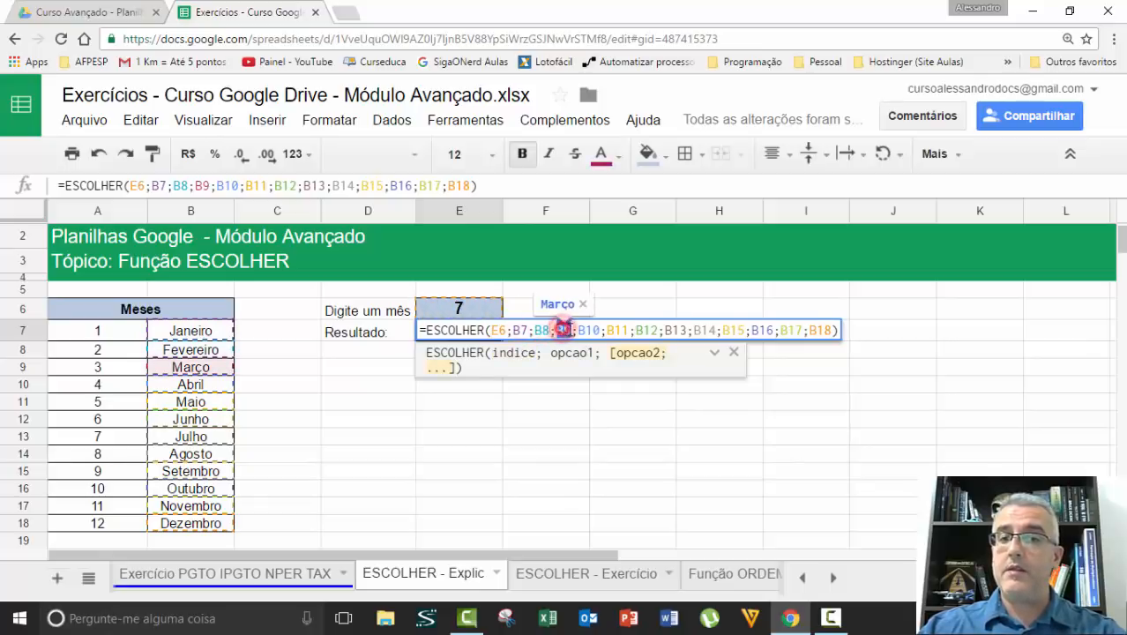
{"action": "left_click", "coordinate": [587, 329]}
{"action": "left_click", "coordinate": [617, 330]}
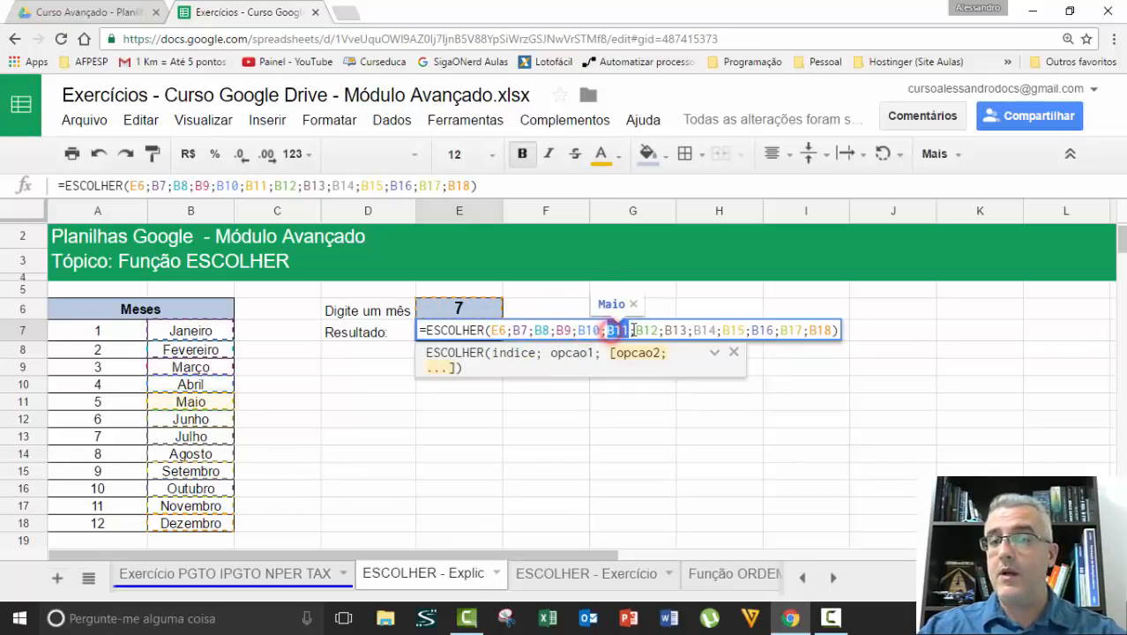
{"action": "left_click", "coordinate": [646, 329]}
{"action": "left_click", "coordinate": [674, 330]}
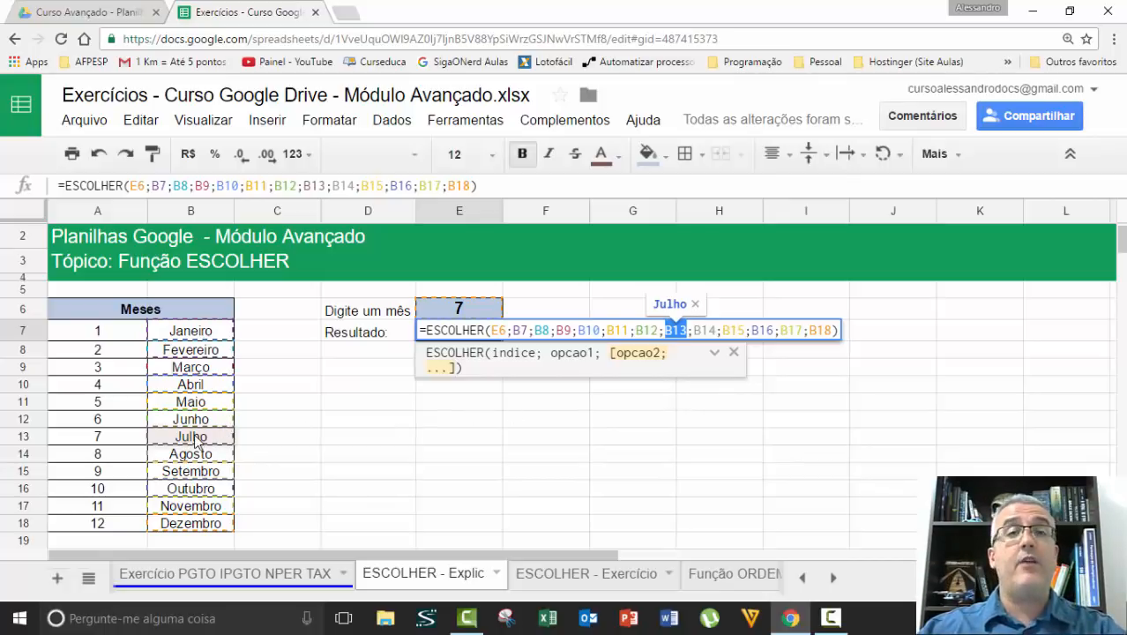
{"action": "key", "text": "Return"}
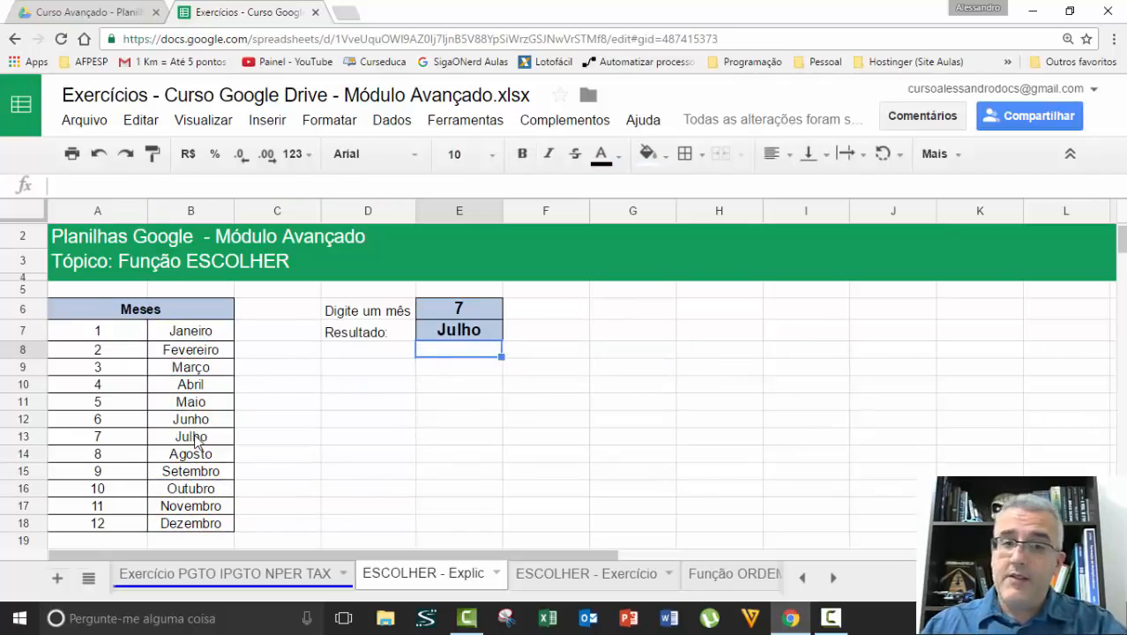
Test the month lookup with the out-of-range value 13 in cell E6
{"action": "key", "text": "Up"}
{"action": "key", "text": "Up"}
{"action": "type", "text": "13"}
{"action": "key", "text": "Return"}
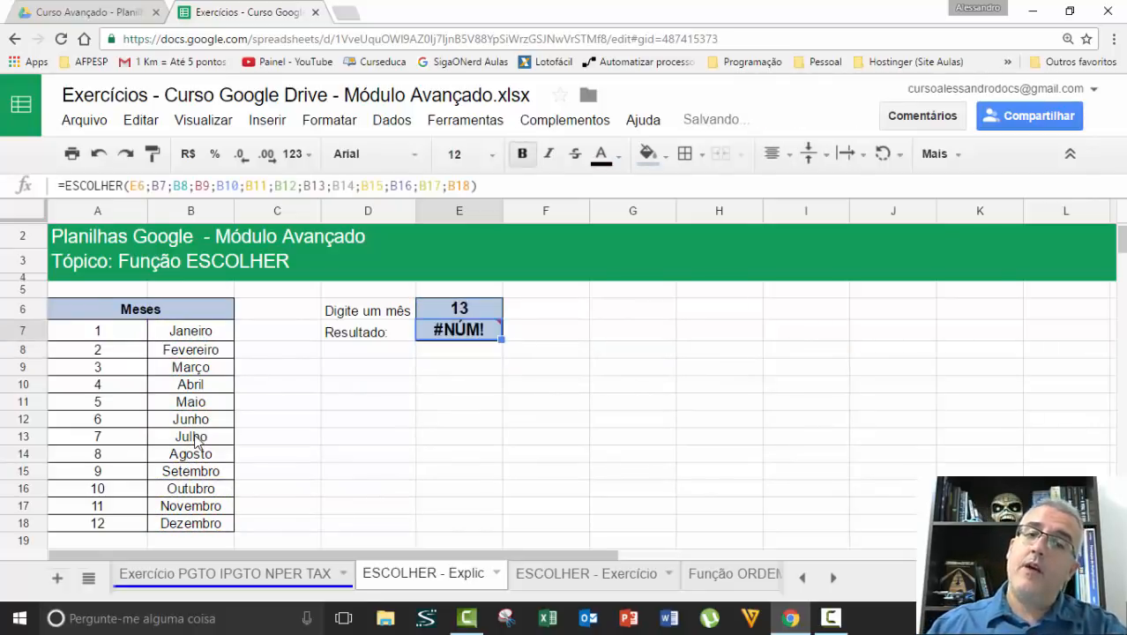
{"action": "key", "text": "Up"}
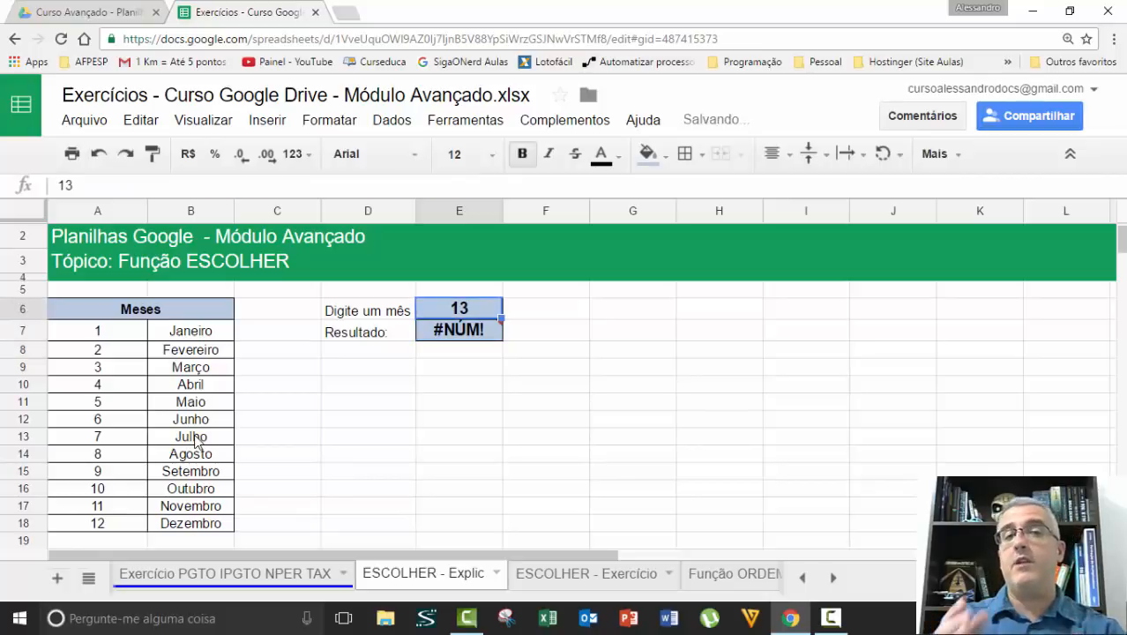
Inspect the option list B7 to B18 in the E7 formula and leave the formula unedited
{"action": "key", "text": "Down"}
{"action": "key", "text": "F2"}
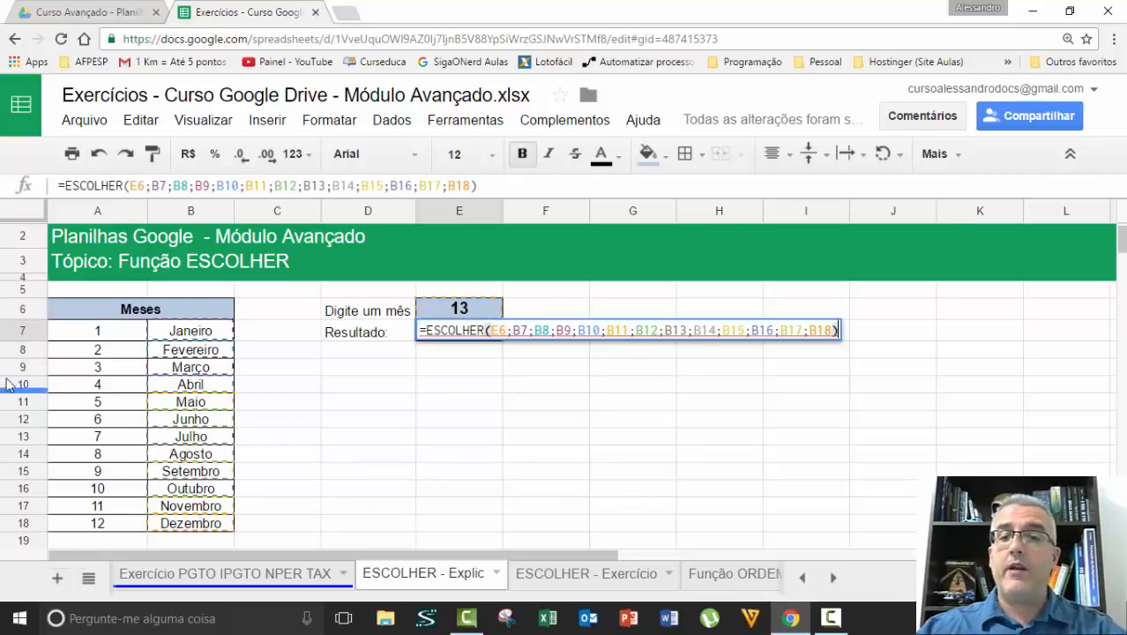
{"action": "left_click_drag", "start_coordinate": [511, 331], "coordinate": [850, 342]}
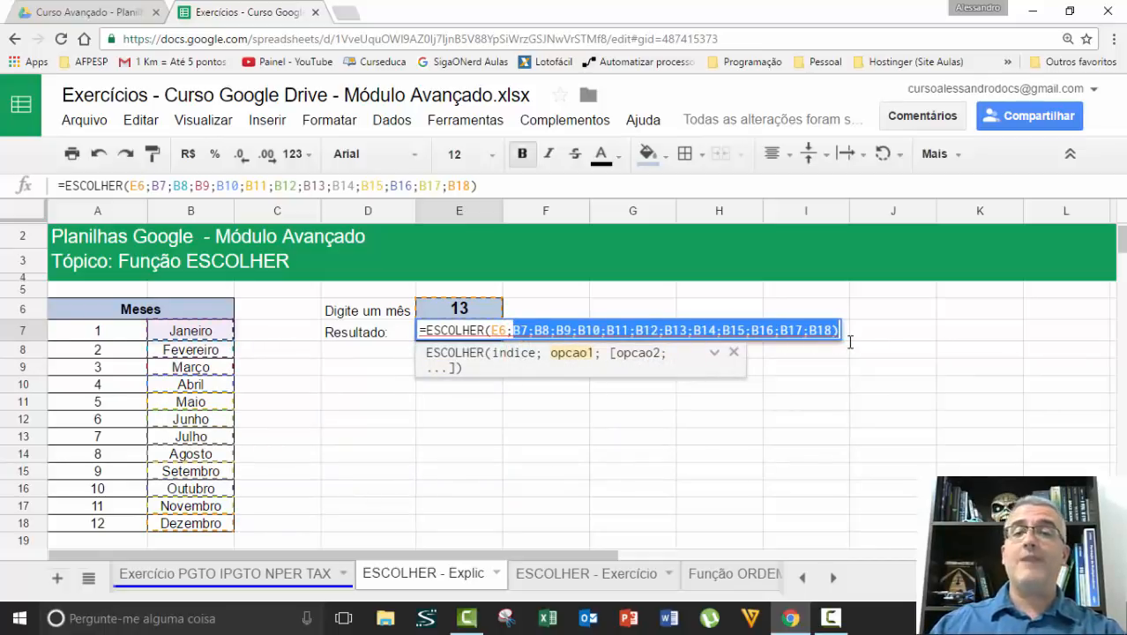
{"action": "key", "text": "Escape"}
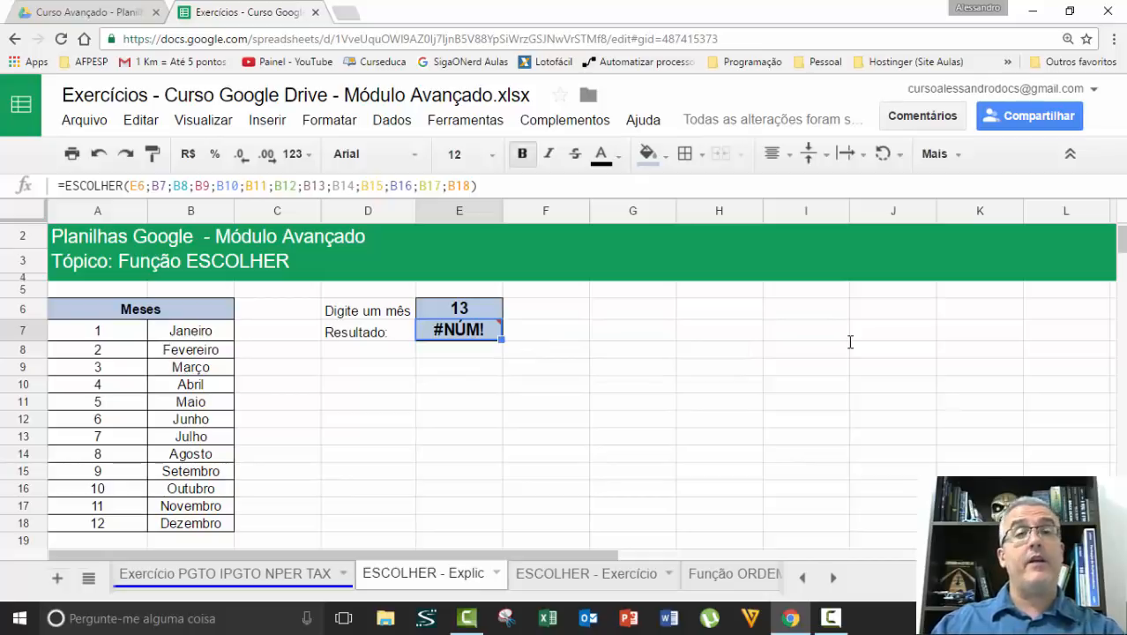
Set the month number in cell E6 to 12
{"action": "key", "text": "Up"}
{"action": "type", "text": "12"}
{"action": "key", "text": "Return"}
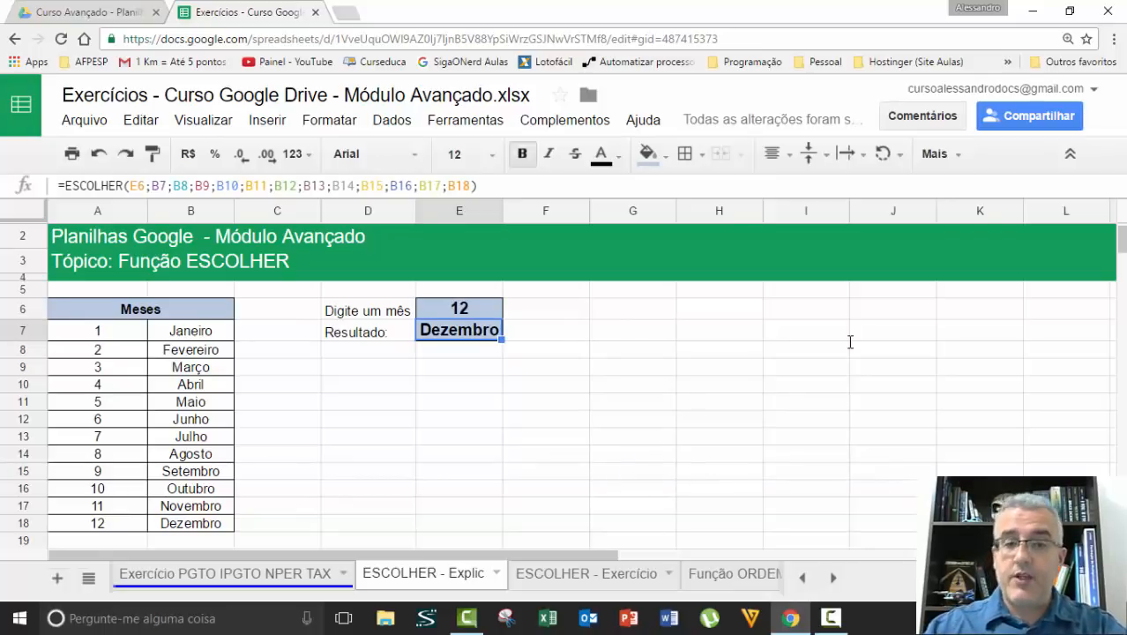
Enter 1 as the chosen month in cell B27 of the Cálculo de Faturamento Acumulado section
{"action": "scroll", "coordinate": [600, 340], "scroll_direction": "down", "scroll_amount": 2}
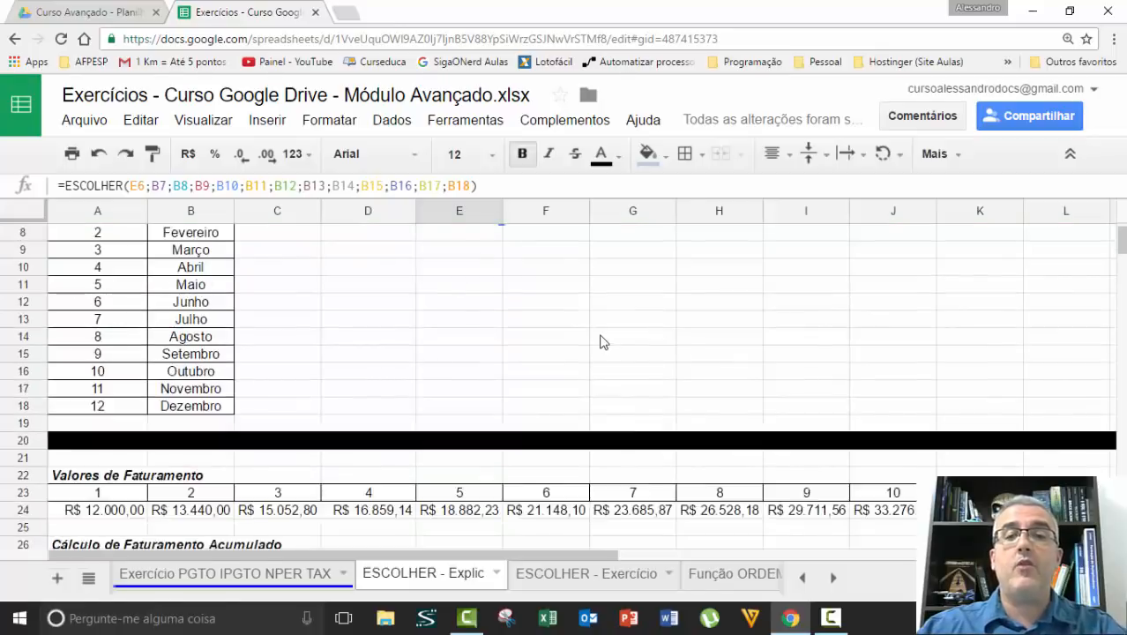
{"action": "scroll", "coordinate": [603, 342], "scroll_direction": "down", "scroll_amount": 3}
{"action": "left_click", "coordinate": [494, 341]}
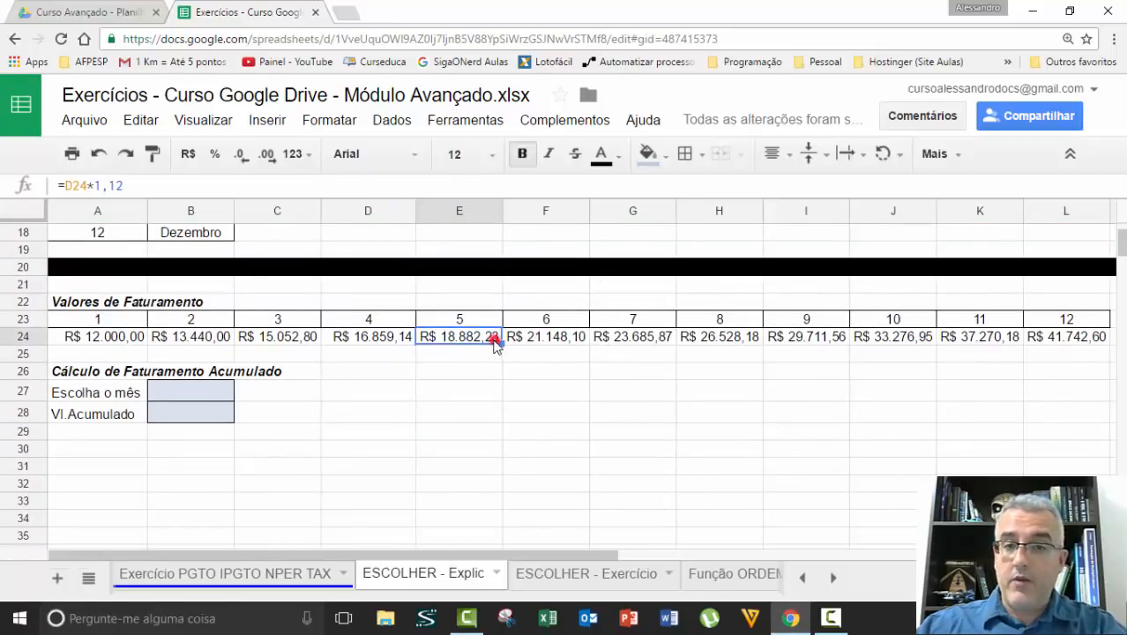
{"action": "left_click", "coordinate": [195, 392]}
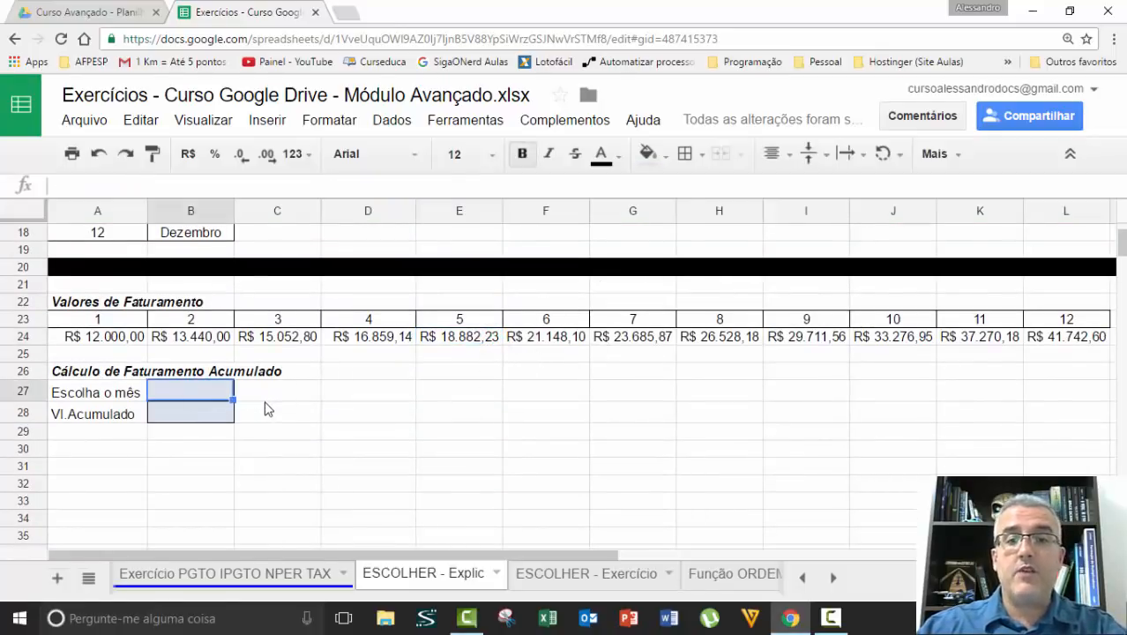
{"action": "type", "text": "1"}
{"action": "key", "text": "Return"}
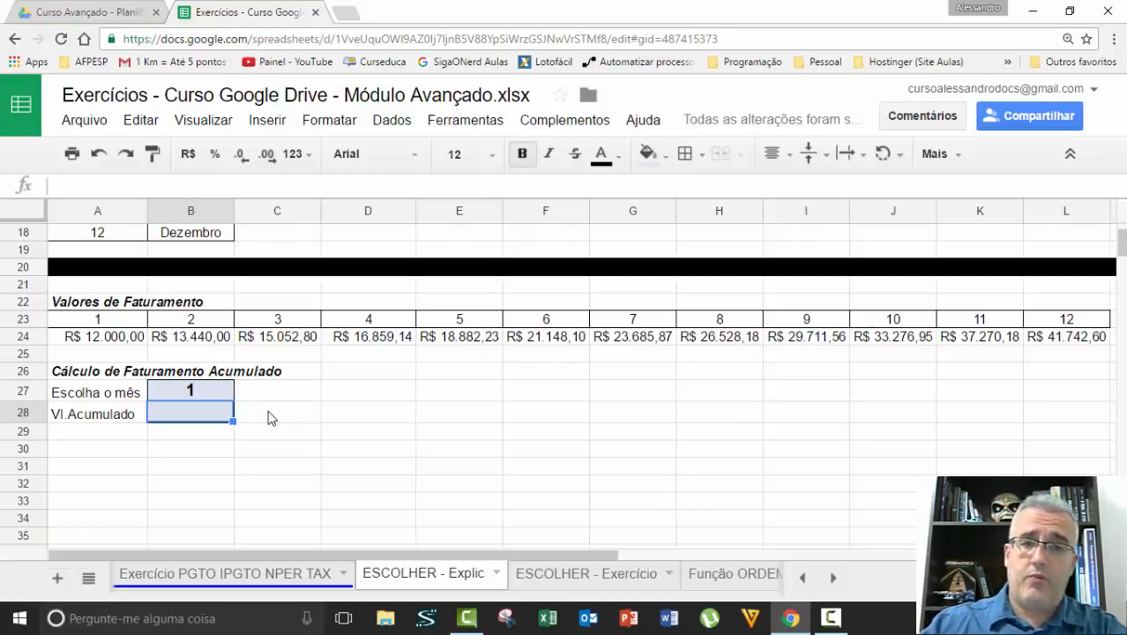
Set the chosen month in cell B27 to 2
{"action": "left_click", "coordinate": [110, 342]}
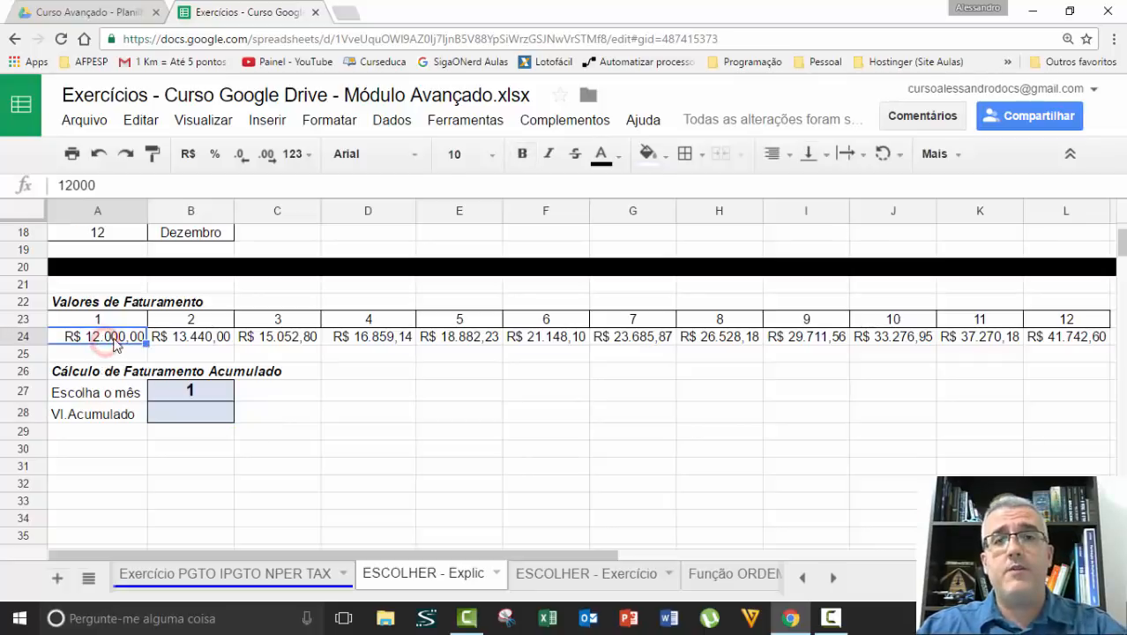
{"action": "left_click", "coordinate": [179, 396]}
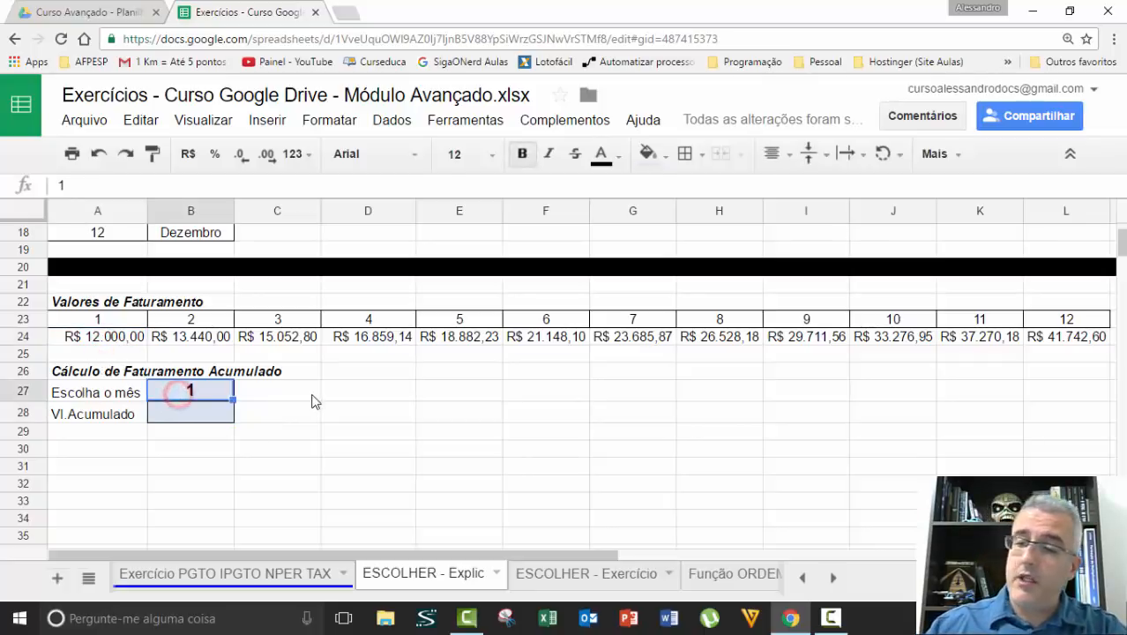
{"action": "type", "text": "2"}
{"action": "key", "text": "Return"}
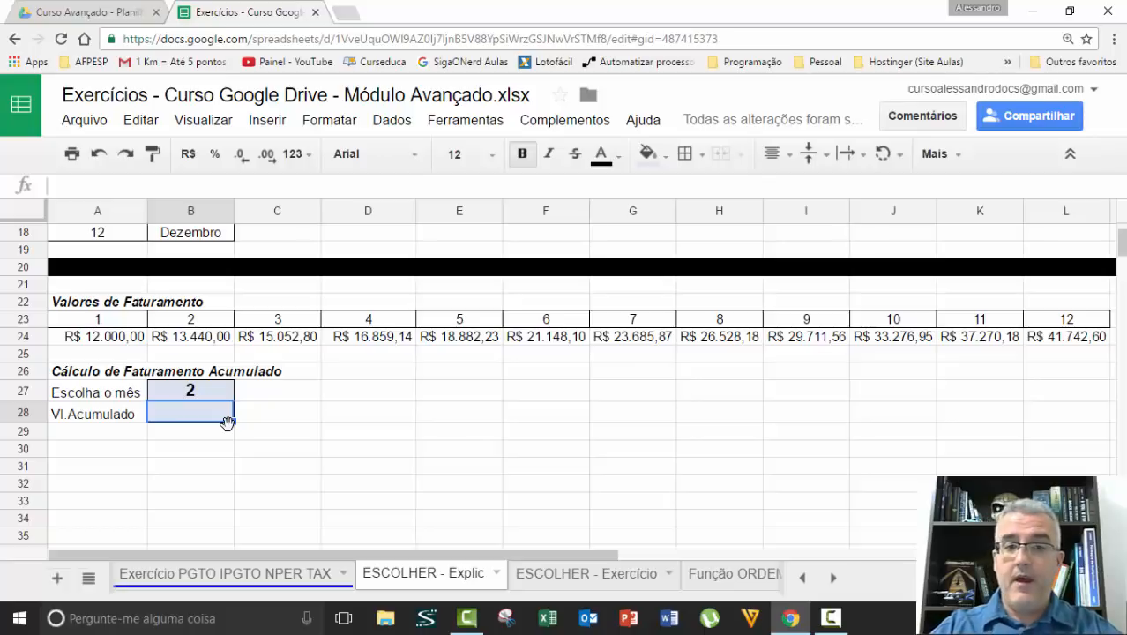
Begin an ESCOLHER formula in cell B28 with B27 as the index and A24 as the first option
{"action": "type", "text": "=esc"}
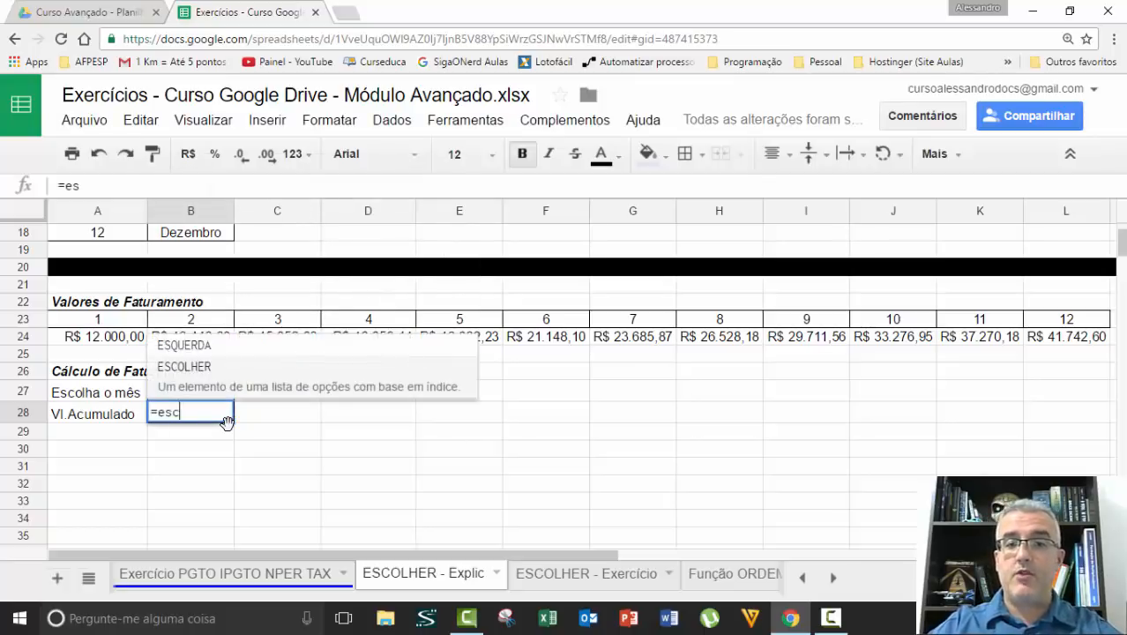
{"action": "type", "text": "olher("}
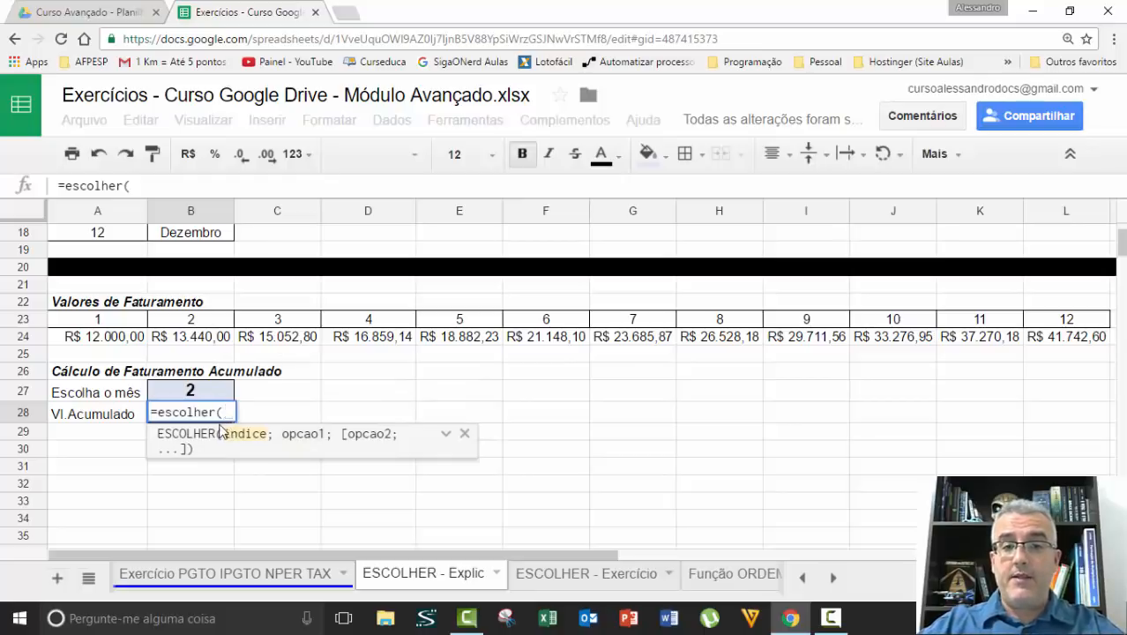
{"action": "left_click", "coordinate": [190, 388]}
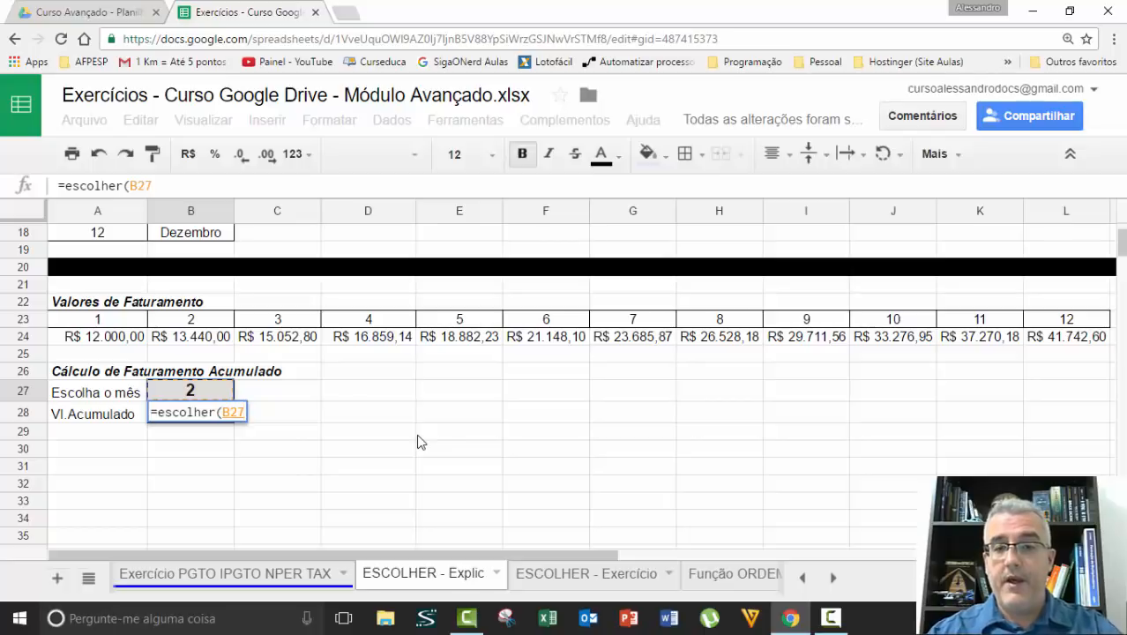
{"action": "type", "text": ";"}
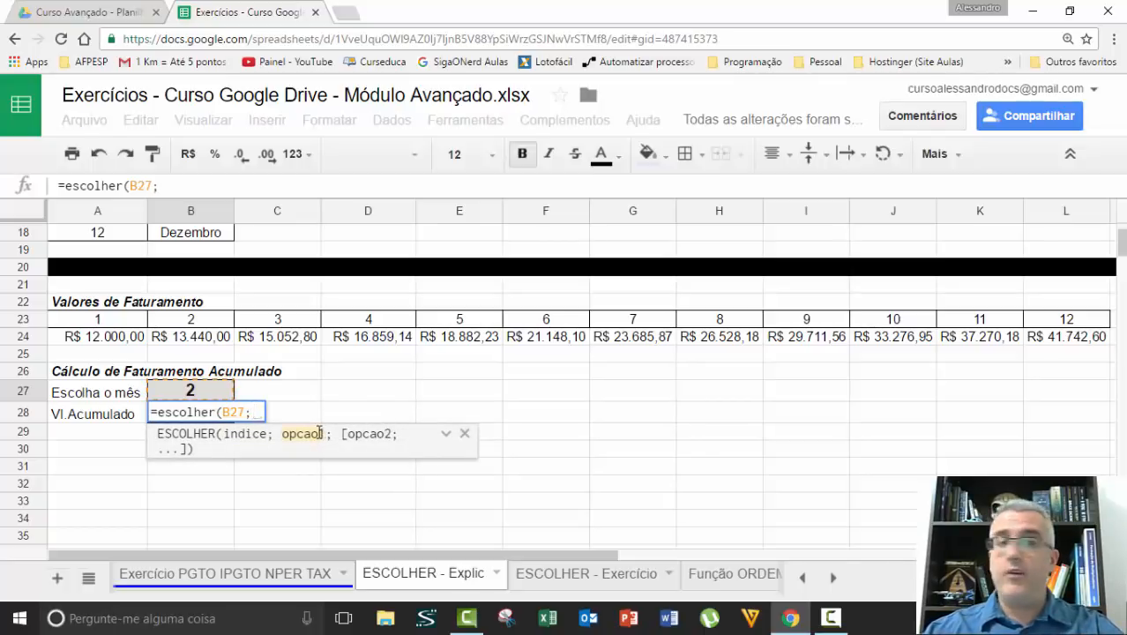
{"action": "left_click", "coordinate": [109, 343]}
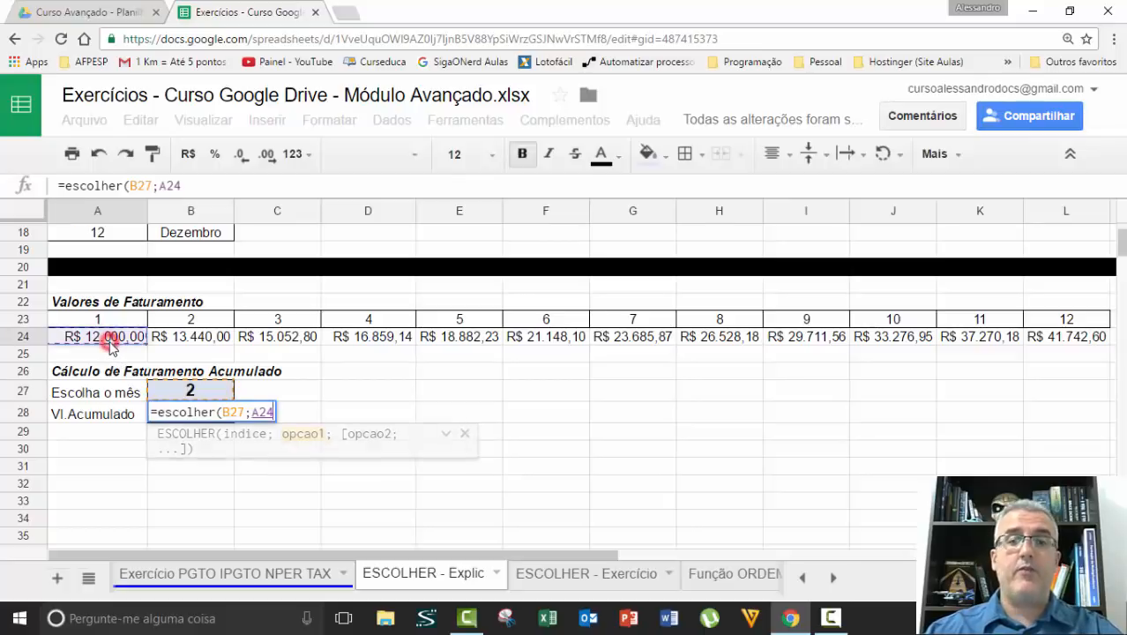
{"action": "type", "text": ";"}
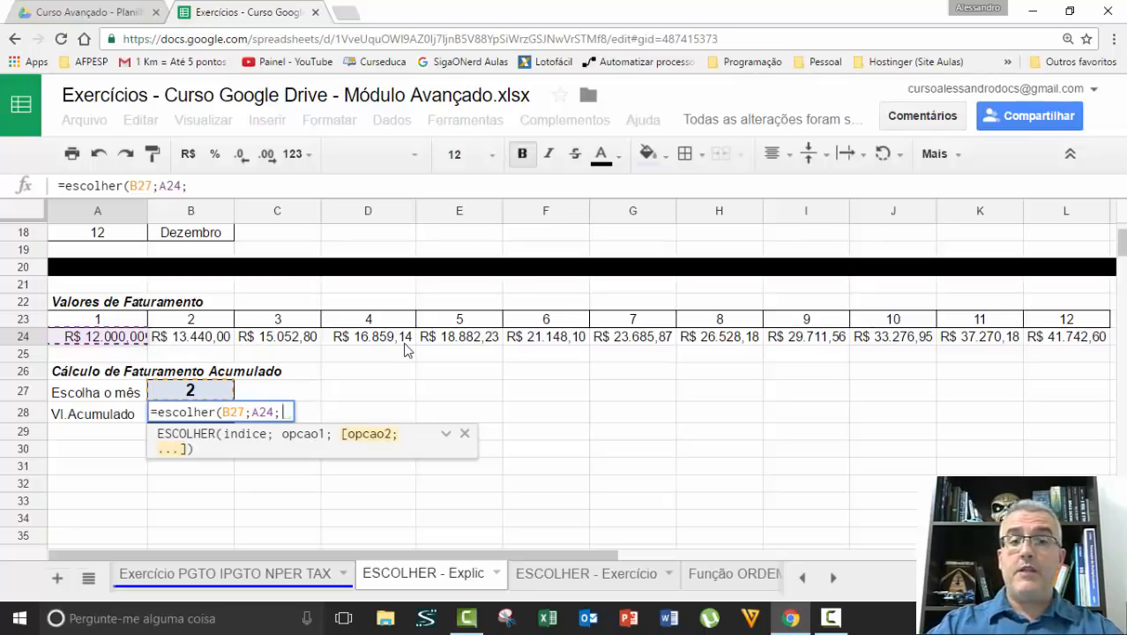
Add SOMA(A24:B24) and SOMA(A24:C24) as the second and third options of the B28 formula
{"action": "type", "text": "soma("}
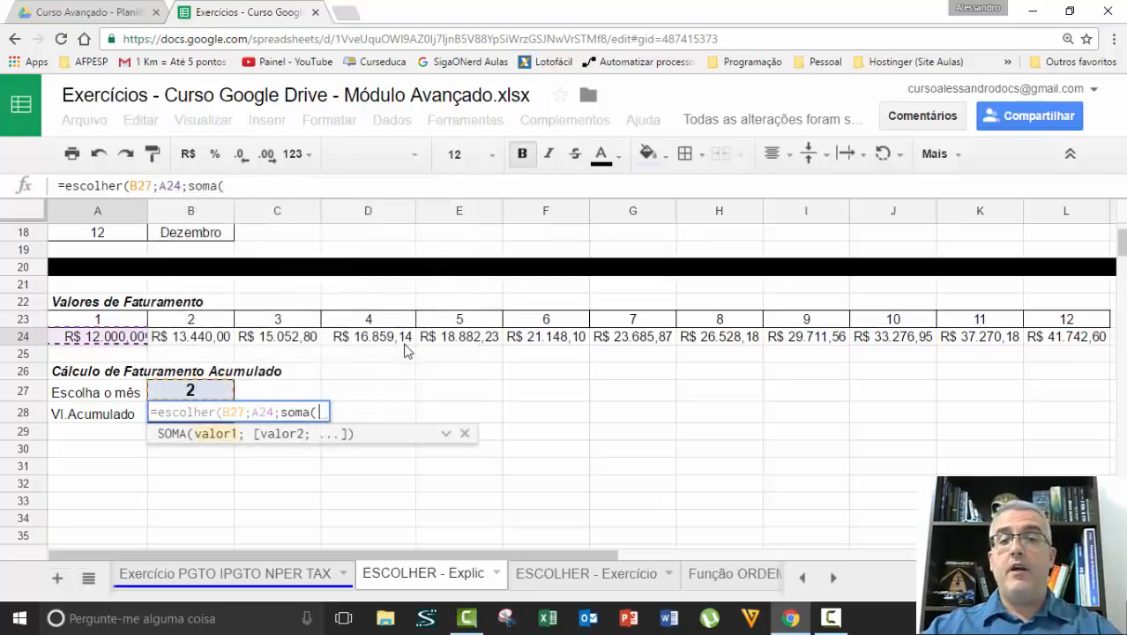
{"action": "left_click_drag", "start_coordinate": [112, 344], "coordinate": [238, 351]}
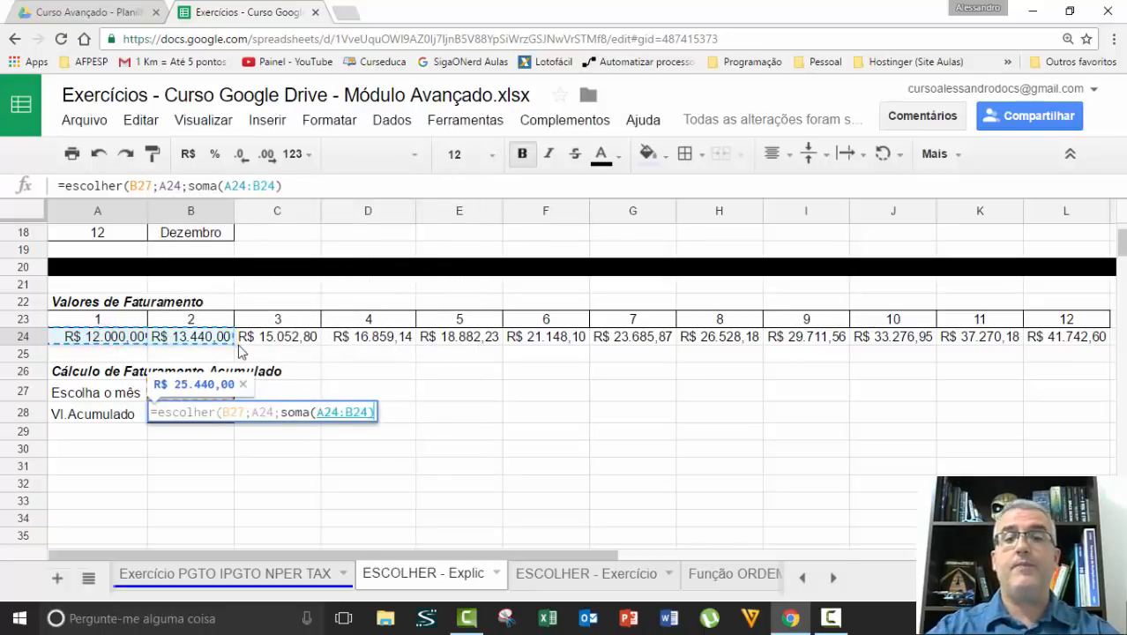
{"action": "type", "text": ")"}
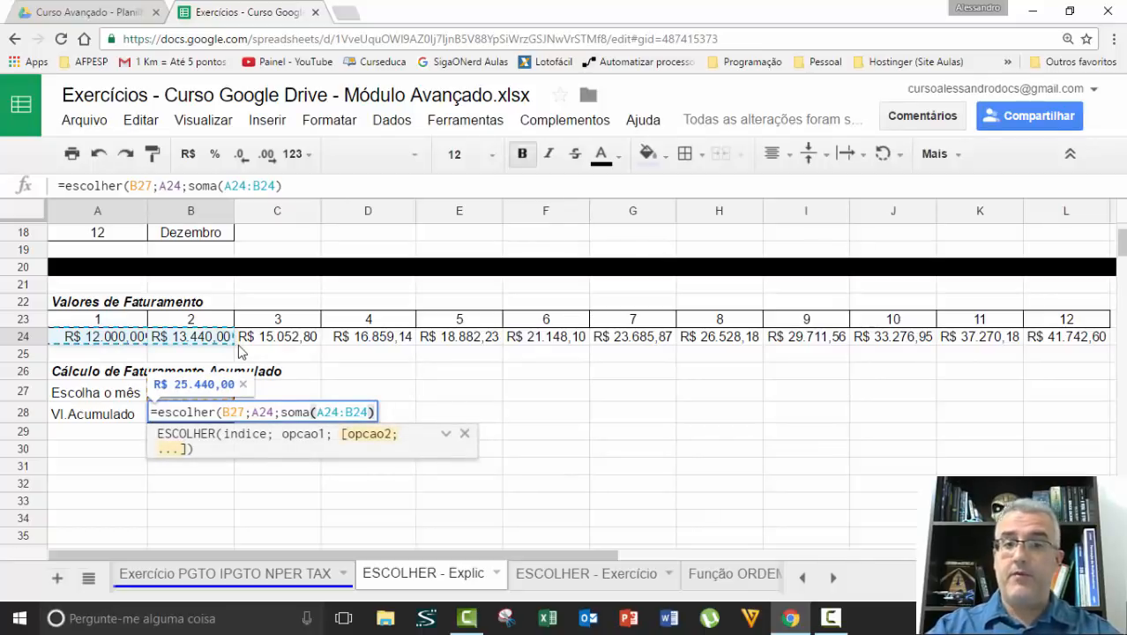
{"action": "type", "text": ";"}
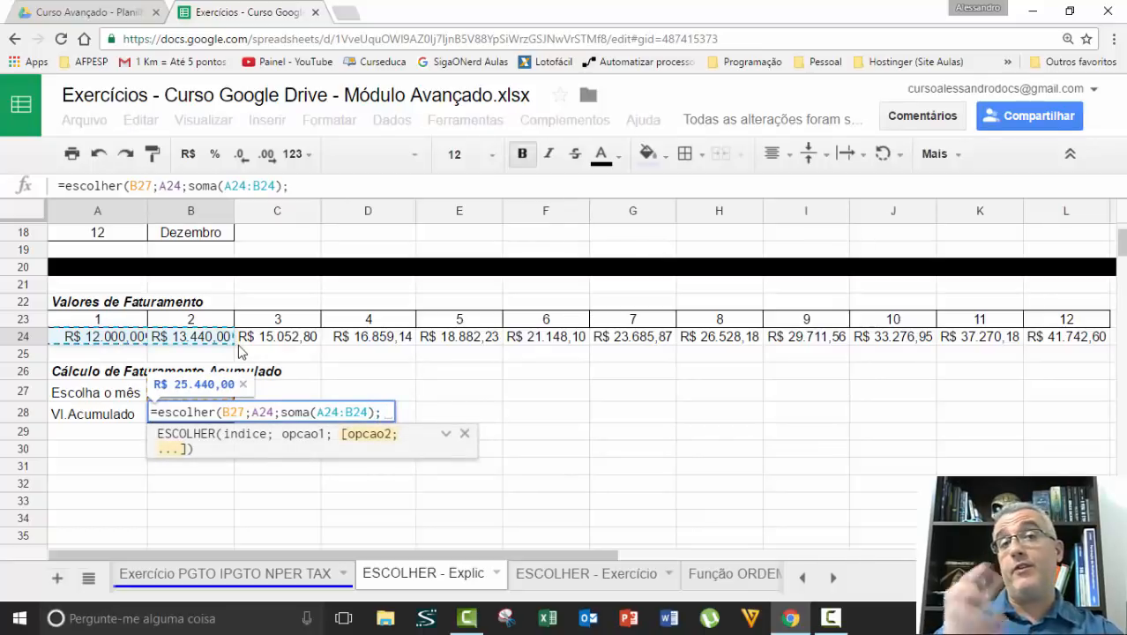
{"action": "type", "text": "soma("}
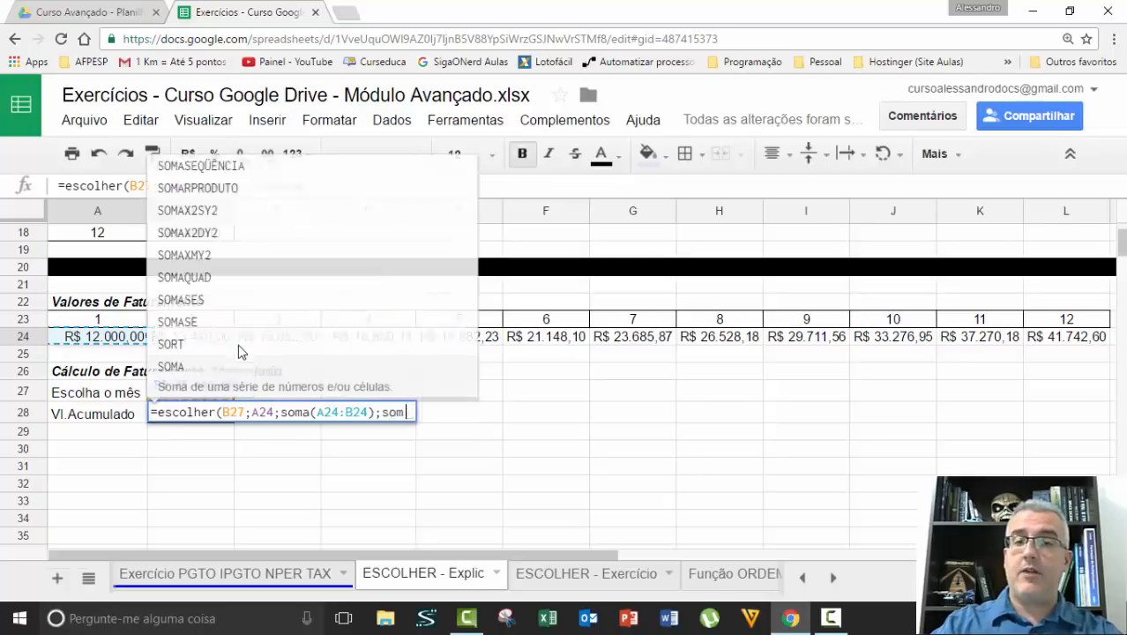
{"action": "left_click_drag", "start_coordinate": [118, 337], "coordinate": [269, 341]}
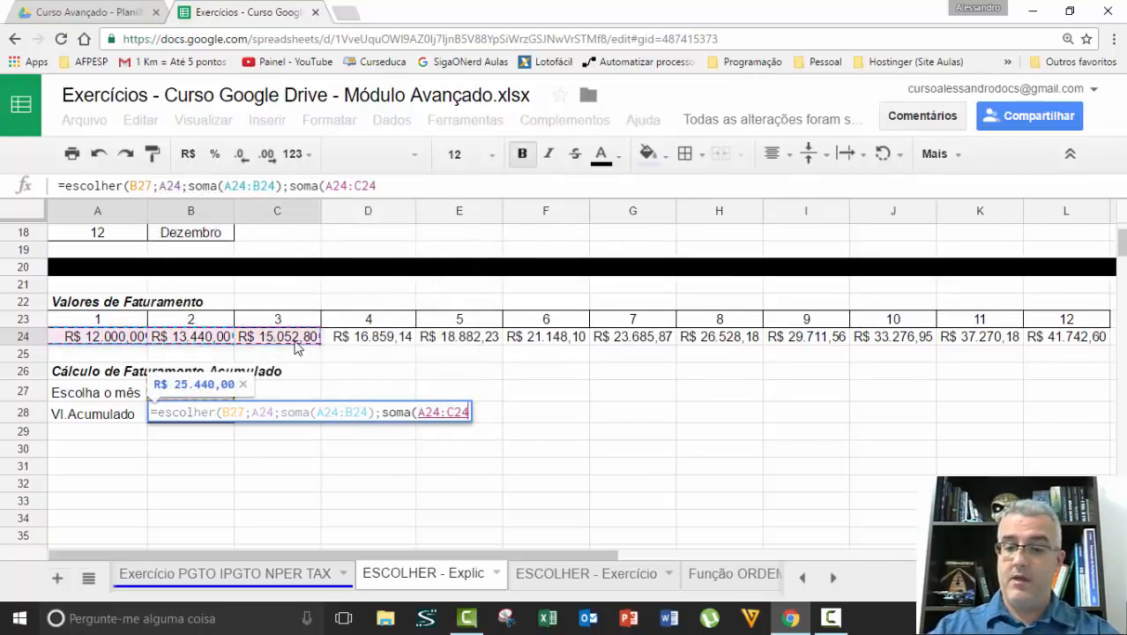
{"action": "type", "text": ")"}
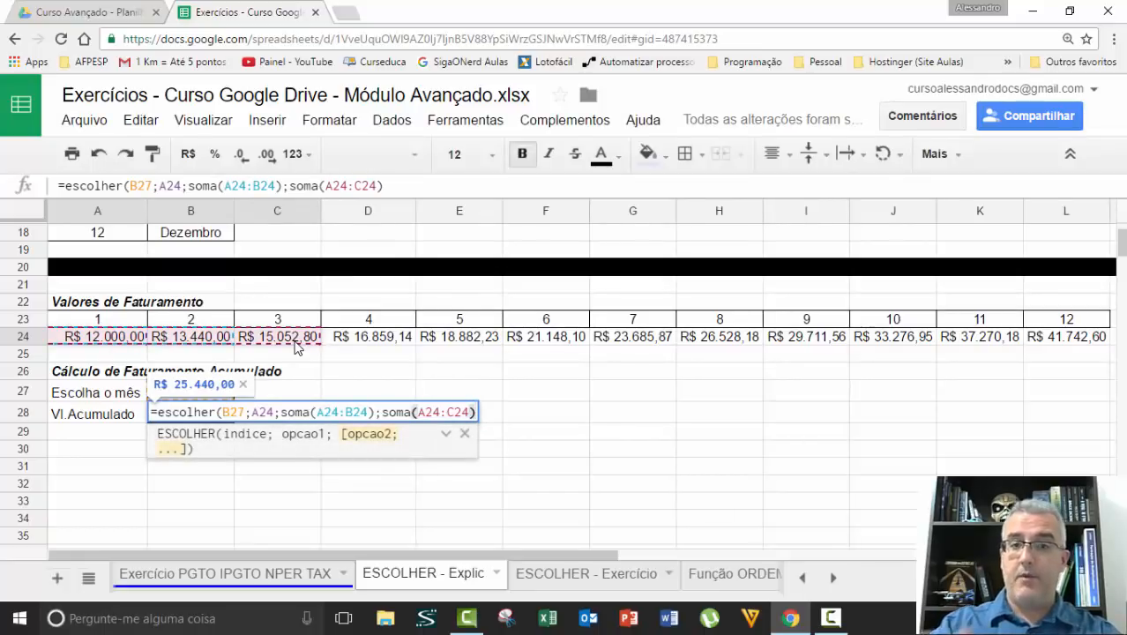
{"action": "type", "text": ";"}
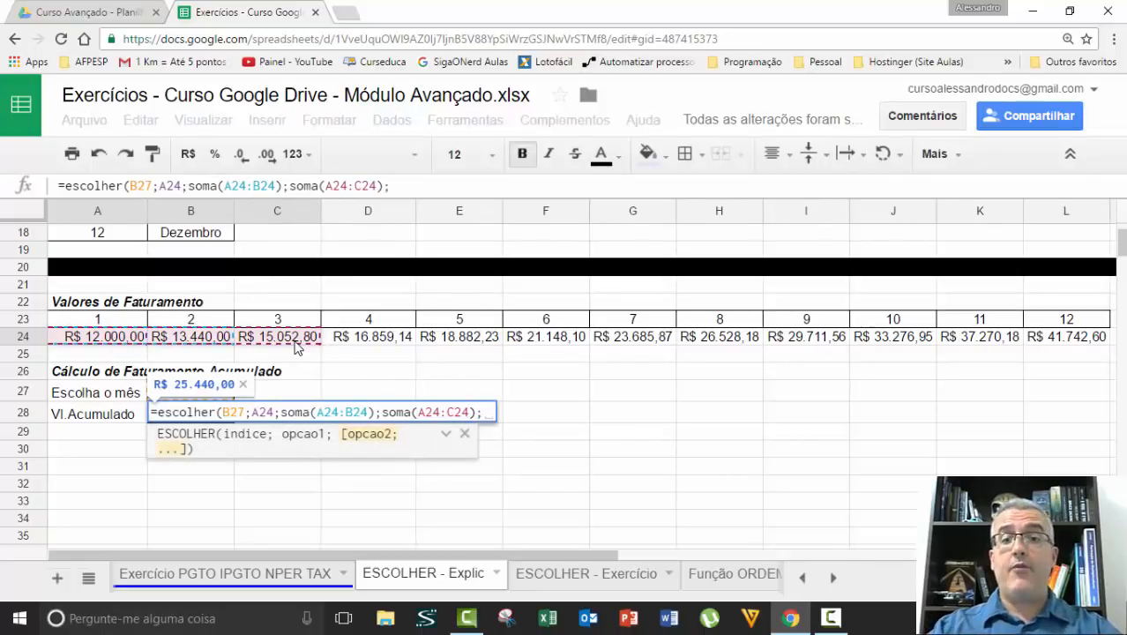
{"action": "type", "text": "soma("}
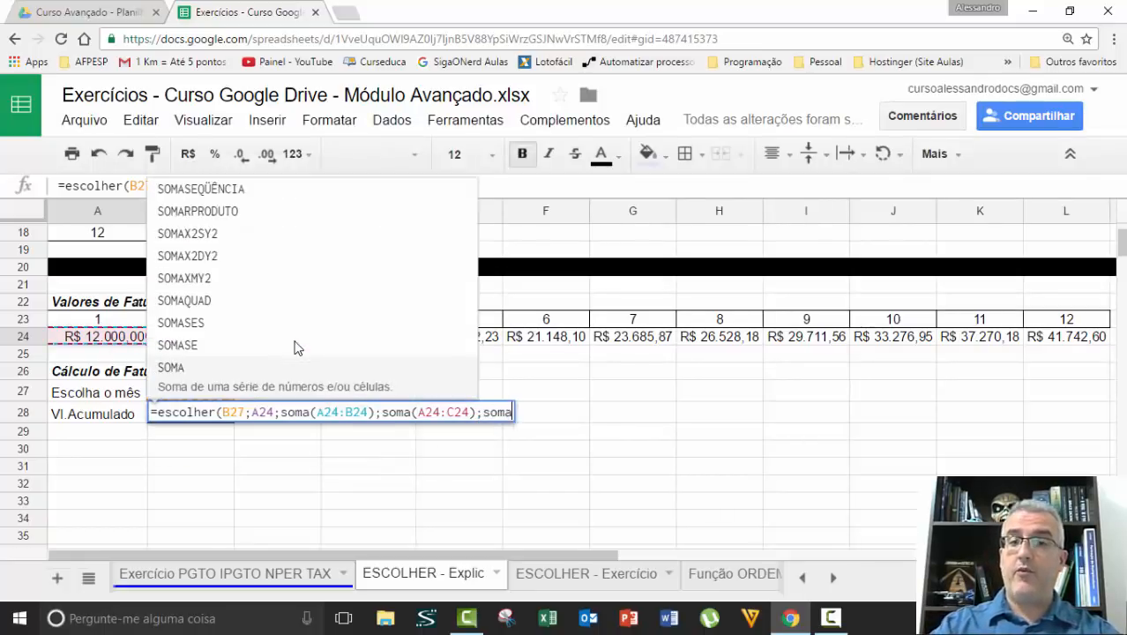
Add SOMA(A24:D24) and SOMA(A24:E24) as the fourth and fifth options of the B28 formula
{"action": "left_click", "coordinate": [124, 343]}
{"action": "left_click_drag", "start_coordinate": [124, 343], "coordinate": [403, 325]}
{"action": "type", "text": ");"}
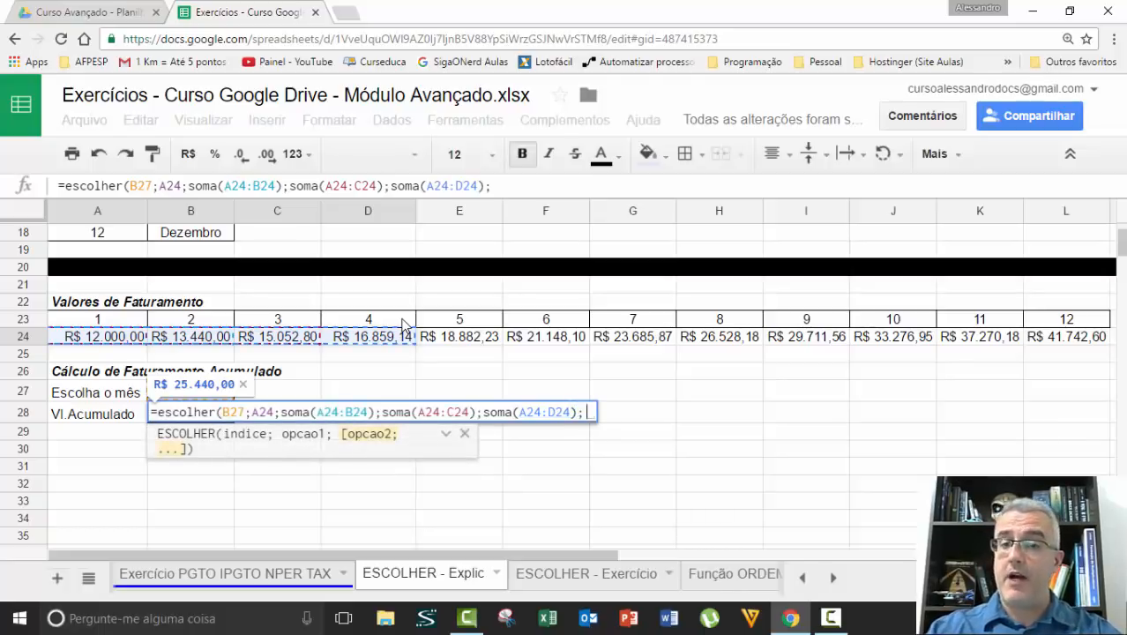
{"action": "type", "text": "soma("}
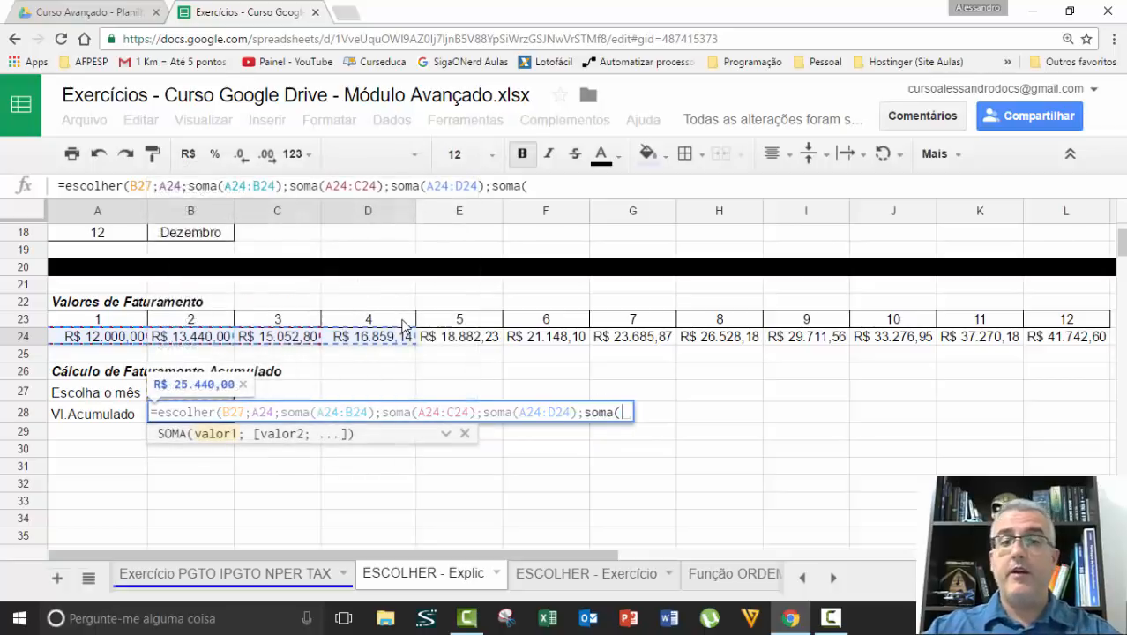
{"action": "left_click_drag", "start_coordinate": [92, 337], "coordinate": [453, 342]}
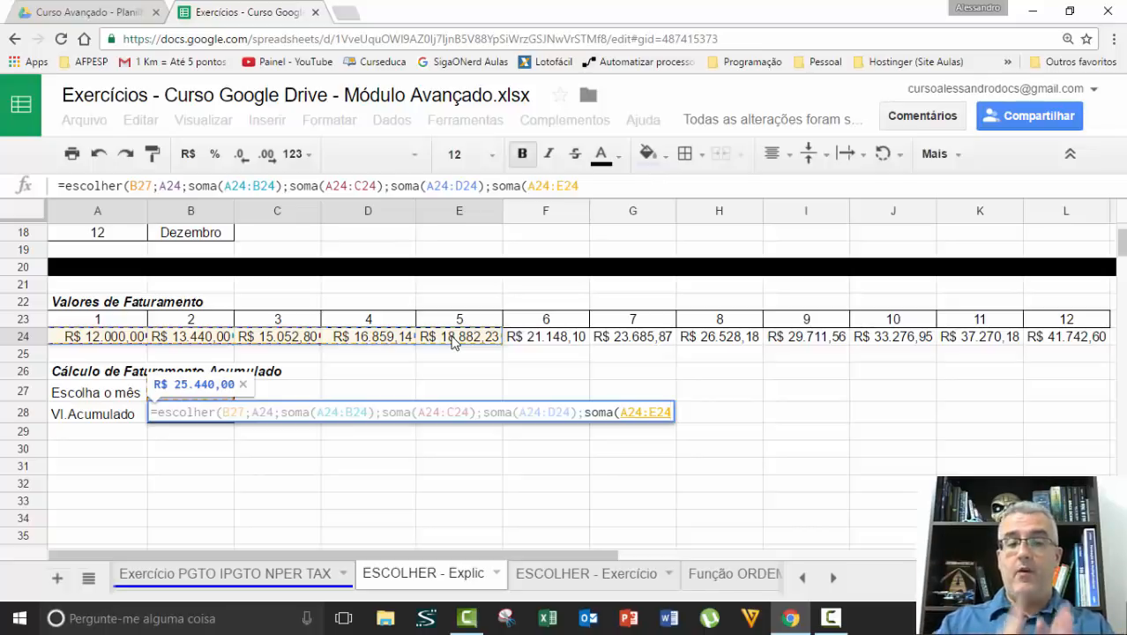
{"action": "type", "text": ")"}
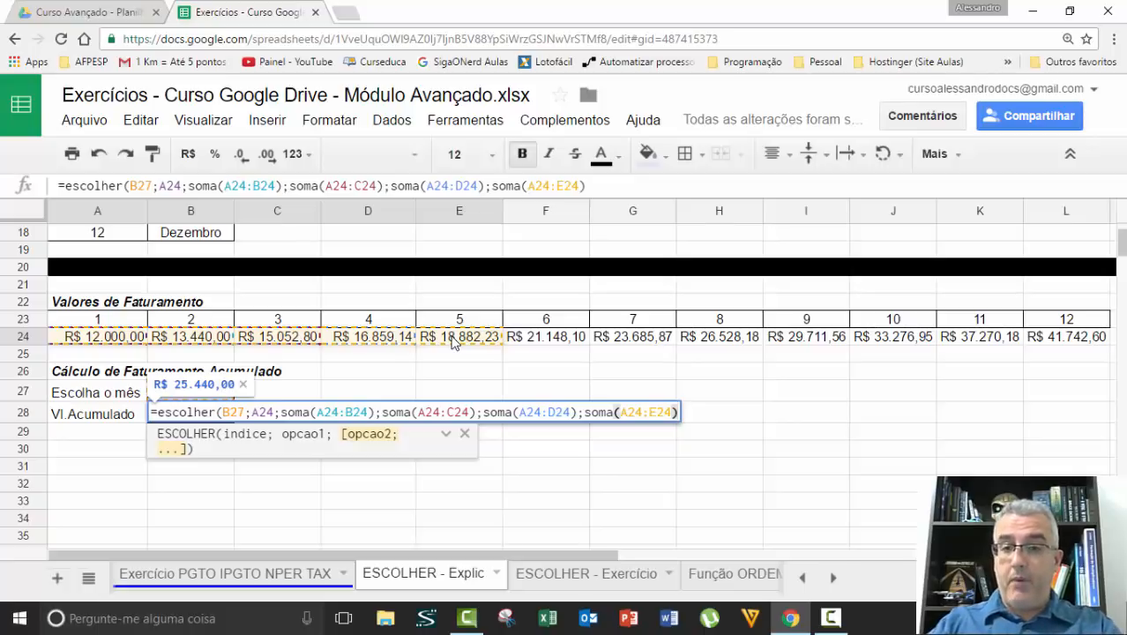
{"action": "type", "text": ";"}
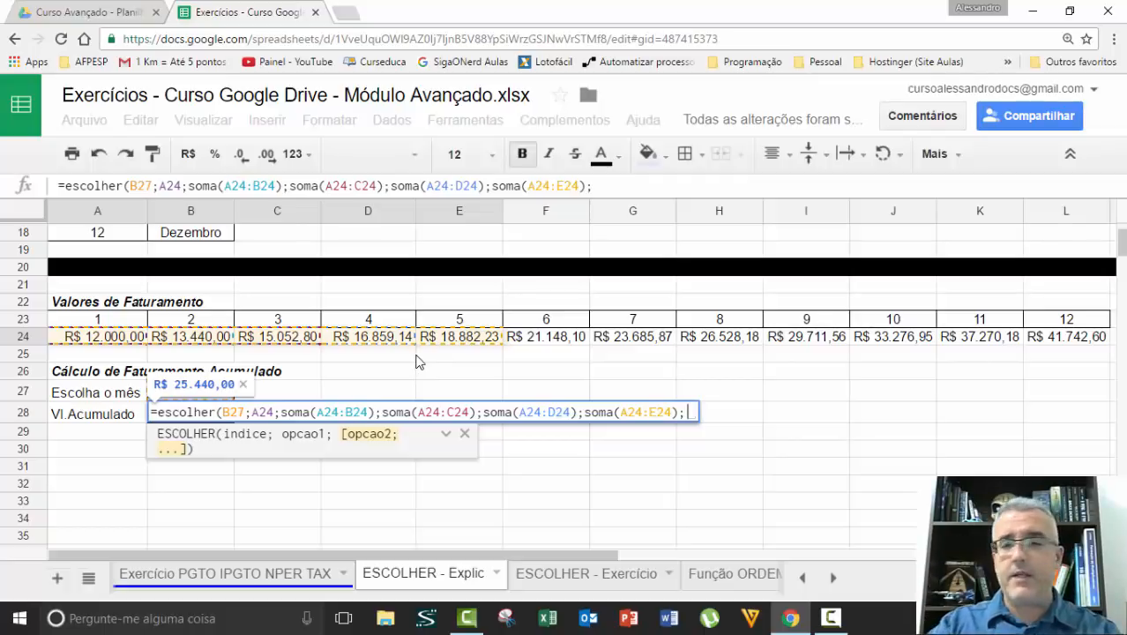
Add SOMA(A24:F24) and SOMA(A24:G24) as the sixth and seventh options of the B28 formula
{"action": "type", "text": "soma("}
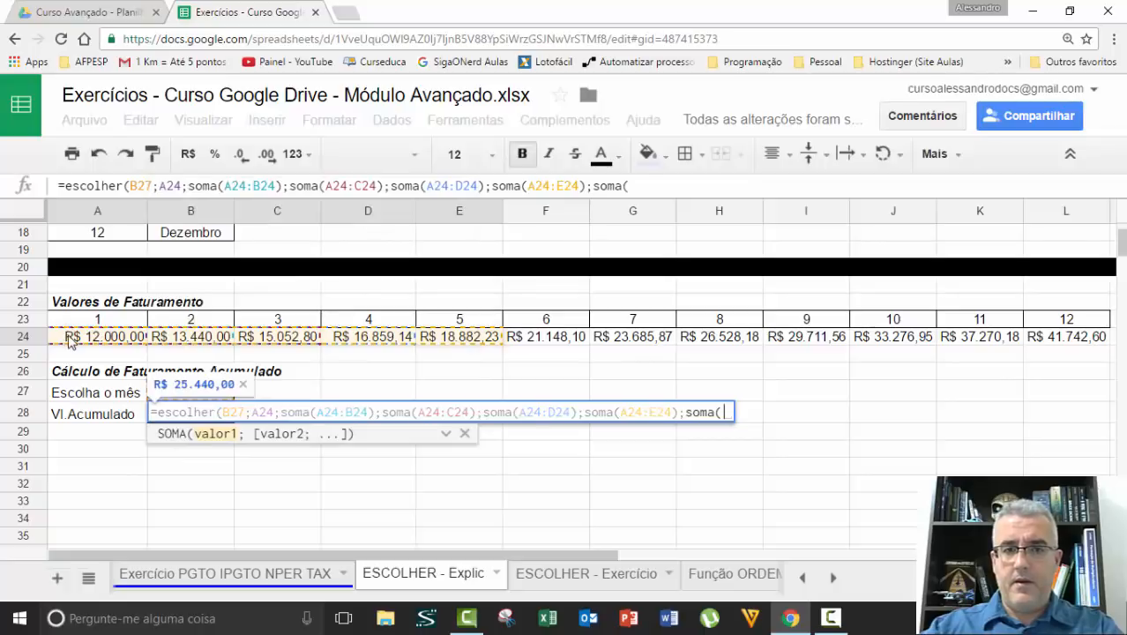
{"action": "left_click_drag", "start_coordinate": [71, 336], "coordinate": [549, 346]}
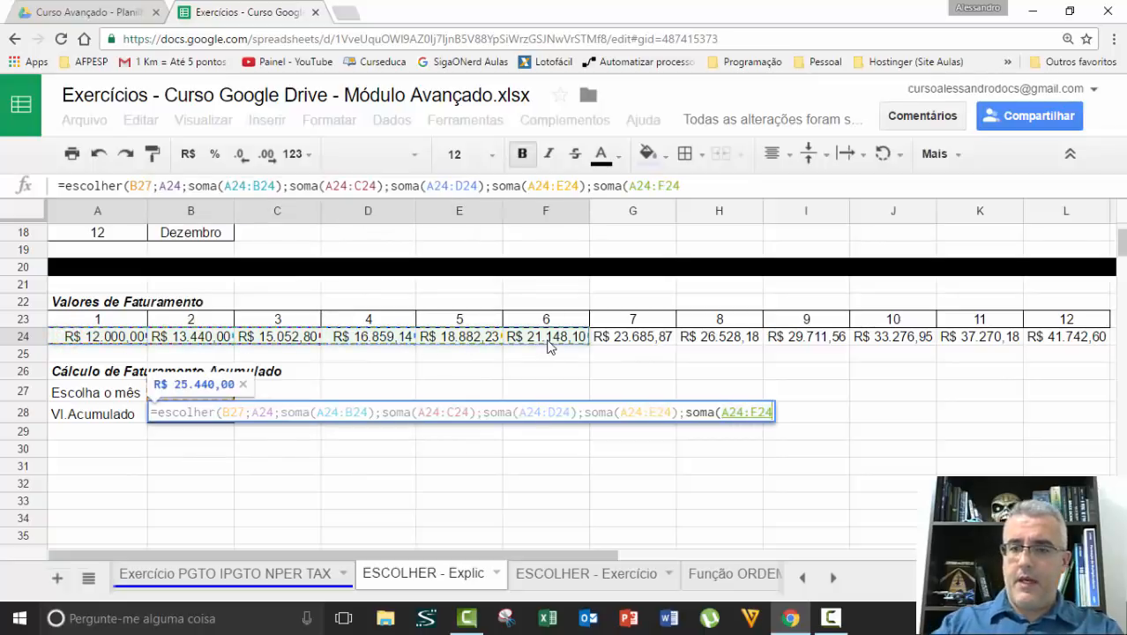
{"action": "type", "text": ")"}
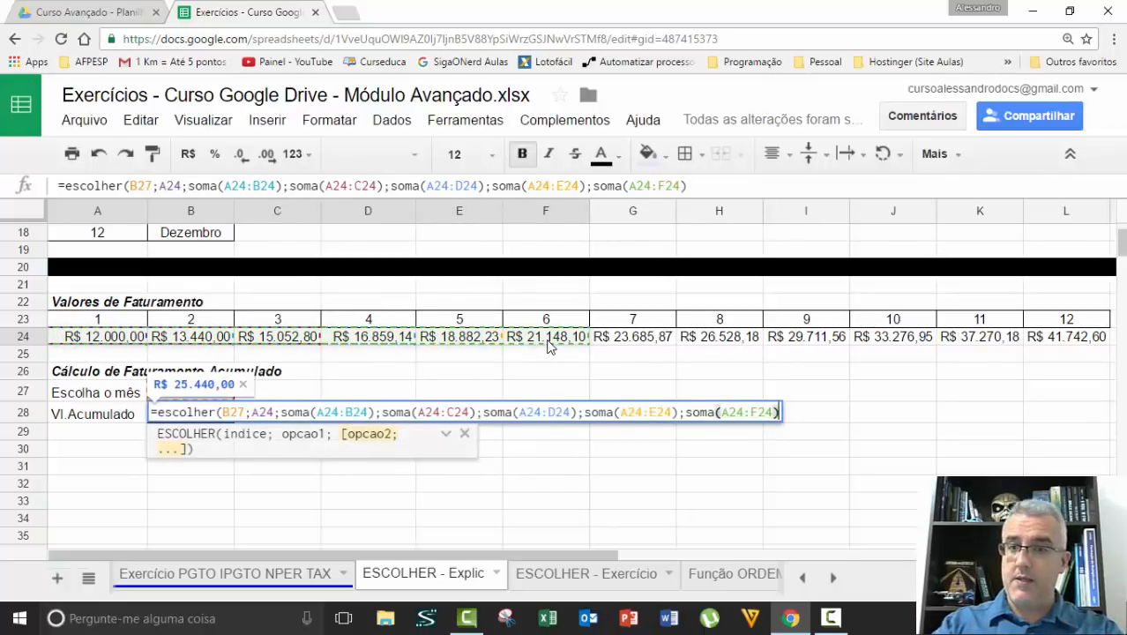
{"action": "type", "text": ";soma("}
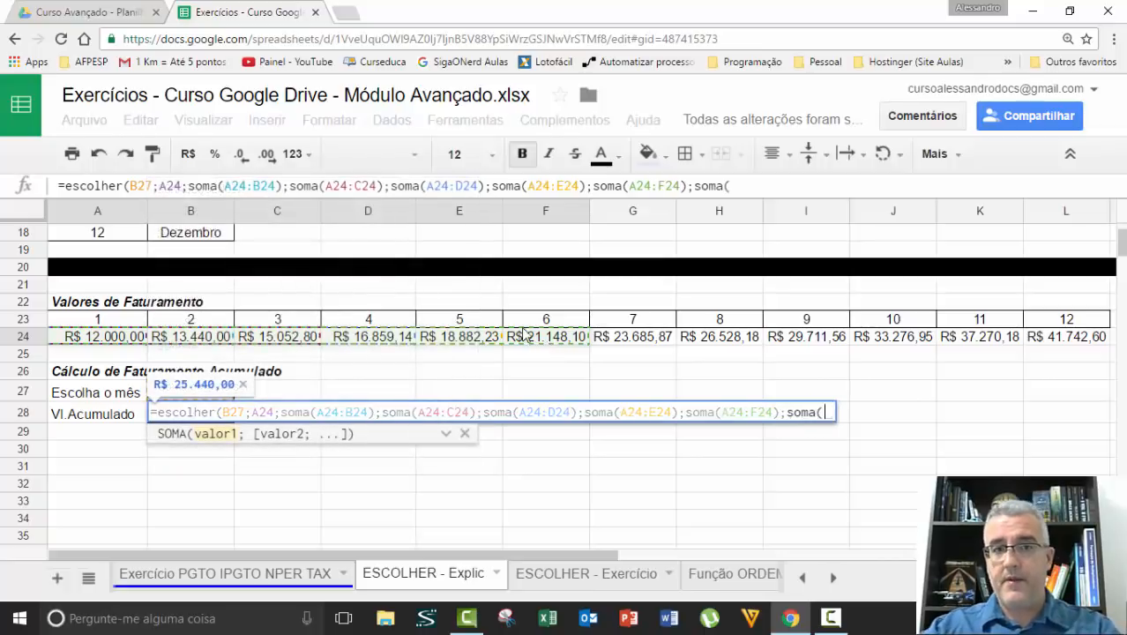
{"action": "left_click_drag", "start_coordinate": [128, 324], "coordinate": [615, 336]}
{"action": "type", "text": ")"}
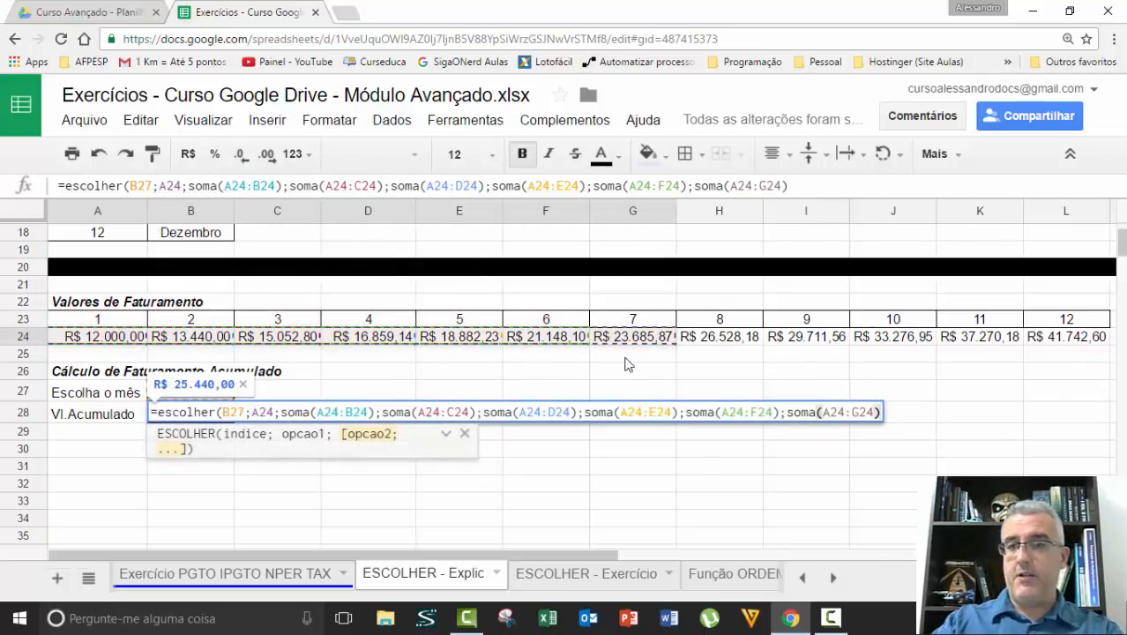
{"action": "type", "text": ";soma("}
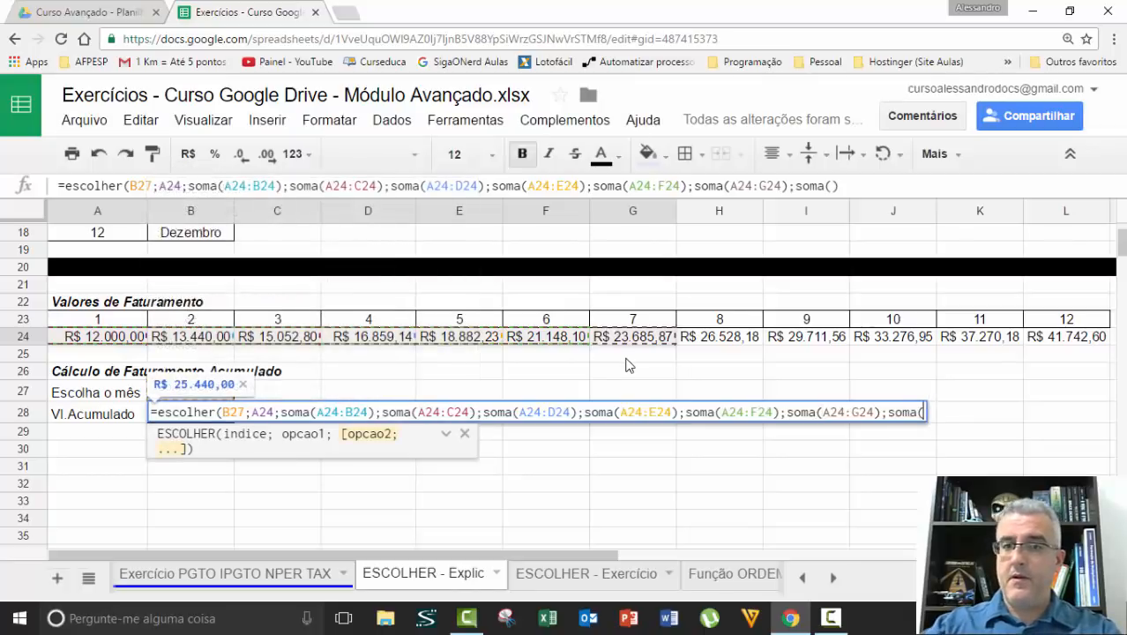
Add SOMA(A24:H24) and SOMA(A24:I24) as the eighth and ninth options, and open another SOMA for the tenth
{"action": "left_click_drag", "start_coordinate": [133, 337], "coordinate": [701, 340]}
{"action": "type", "text": ")"}
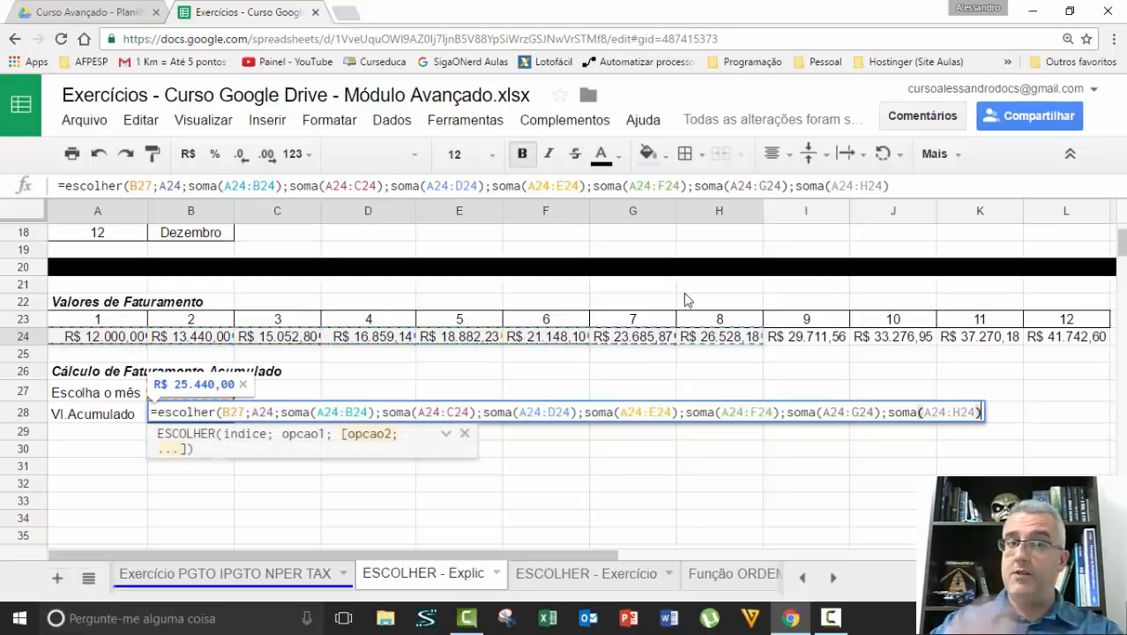
{"action": "type", "text": ";sp,"}
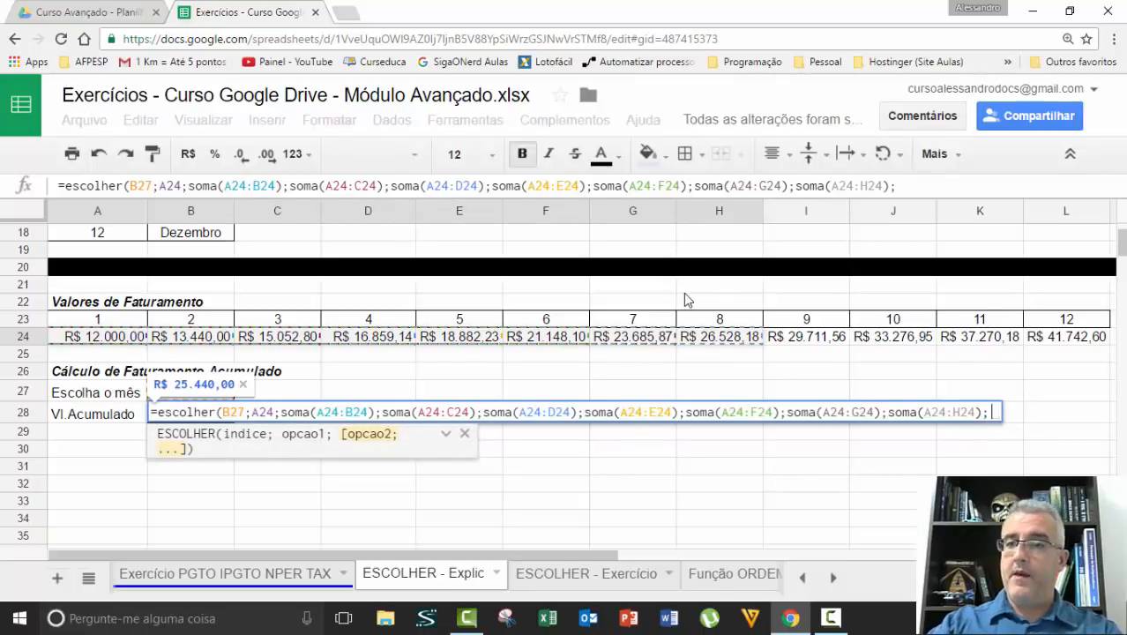
{"action": "key", "text": "BackSpace"}
{"action": "key", "text": "BackSpace"}
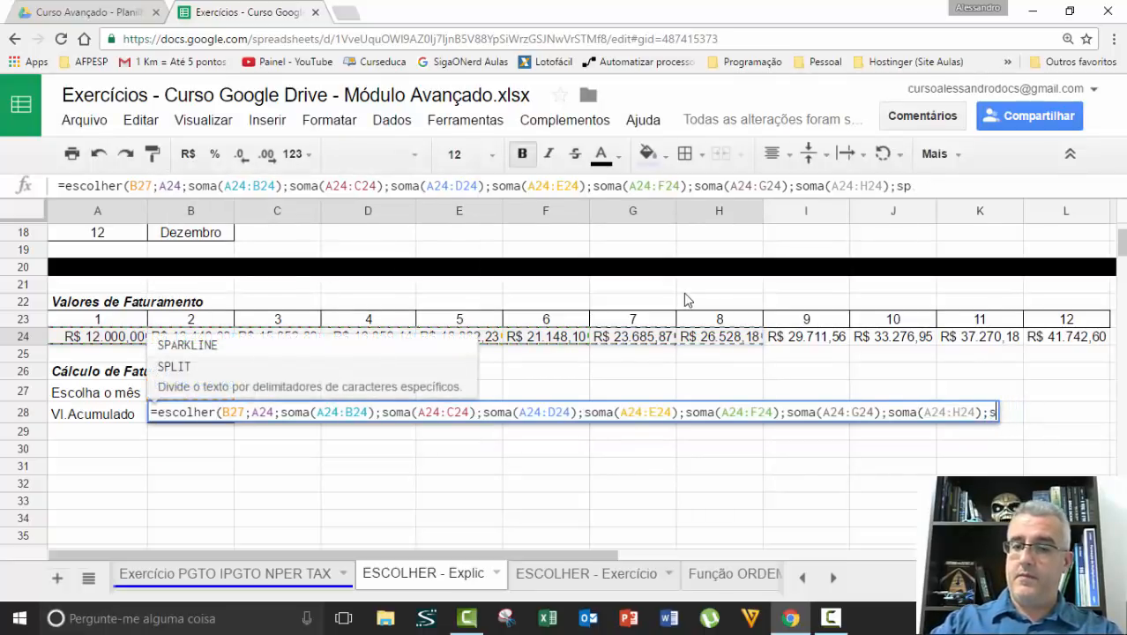
{"action": "type", "text": "oma("}
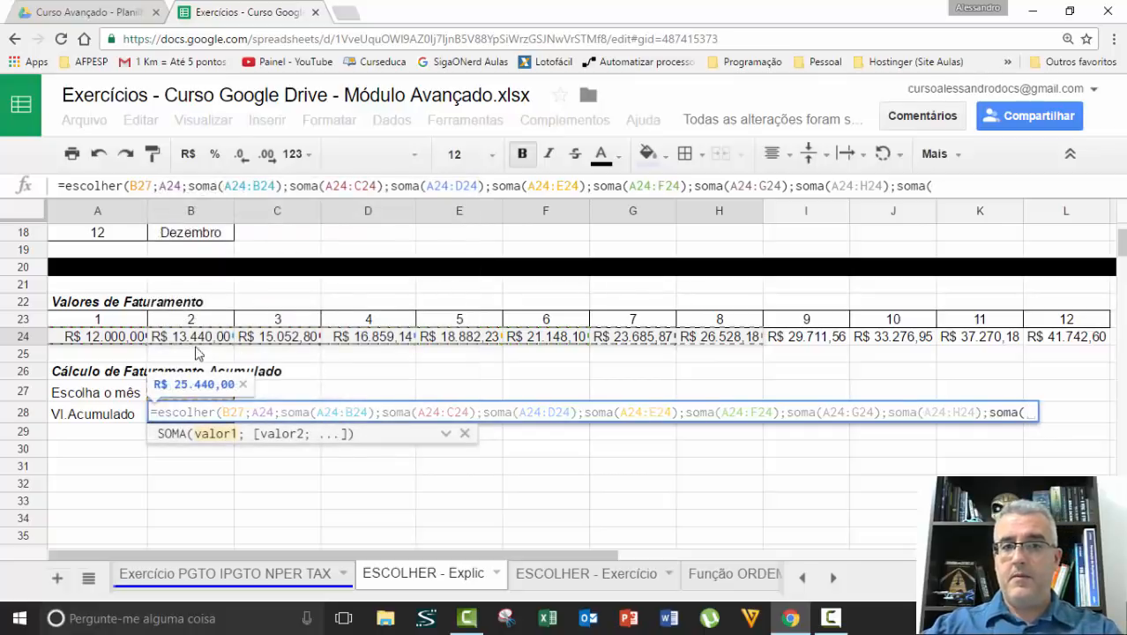
{"action": "left_click_drag", "start_coordinate": [134, 336], "coordinate": [833, 342]}
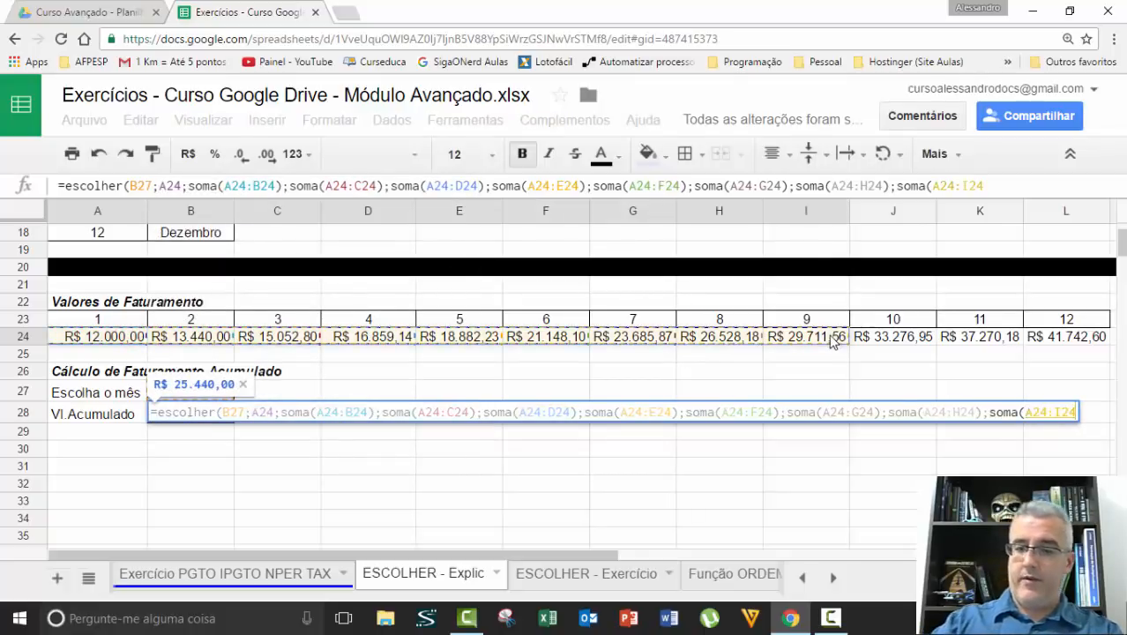
{"action": "type", "text": ");soma("}
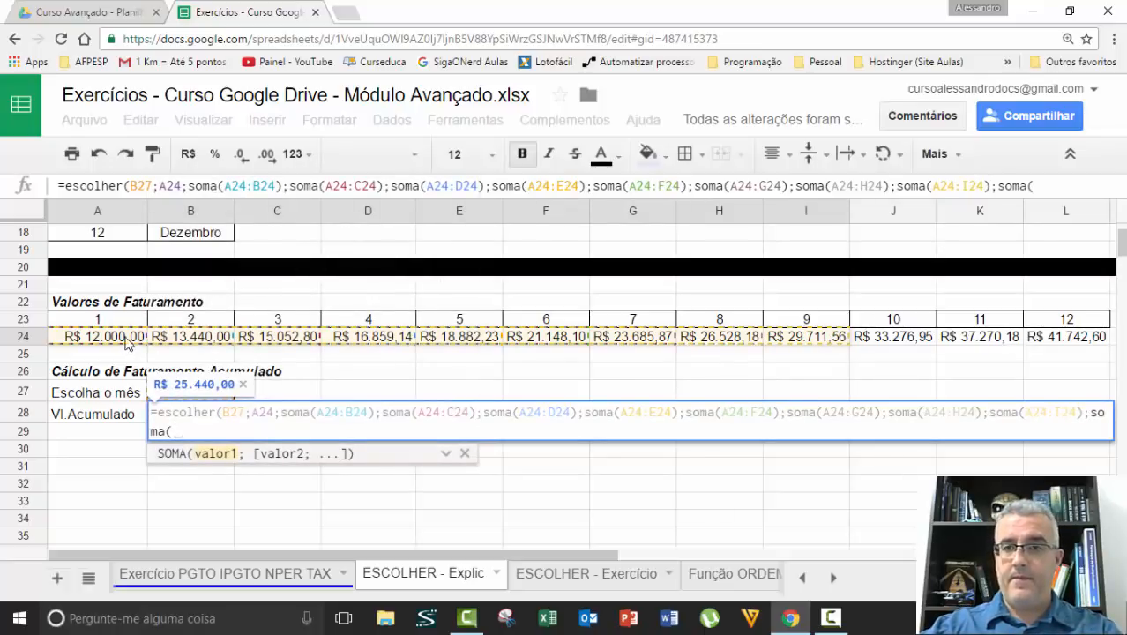
Add SOMA(A24:J24) and SOMA(A24:K24) as the tenth and eleventh options of the B28 formula, and start the twelfth SOMA
{"action": "left_click_drag", "start_coordinate": [127, 338], "coordinate": [895, 344]}
{"action": "type", "text": ")"}
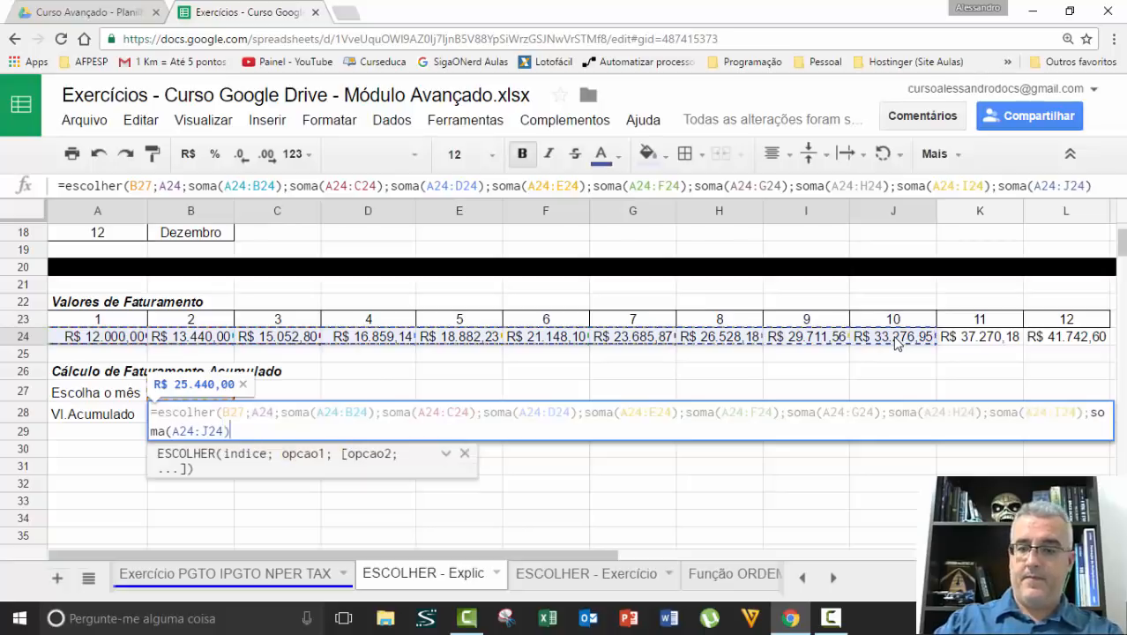
{"action": "type", "text": ";soma("}
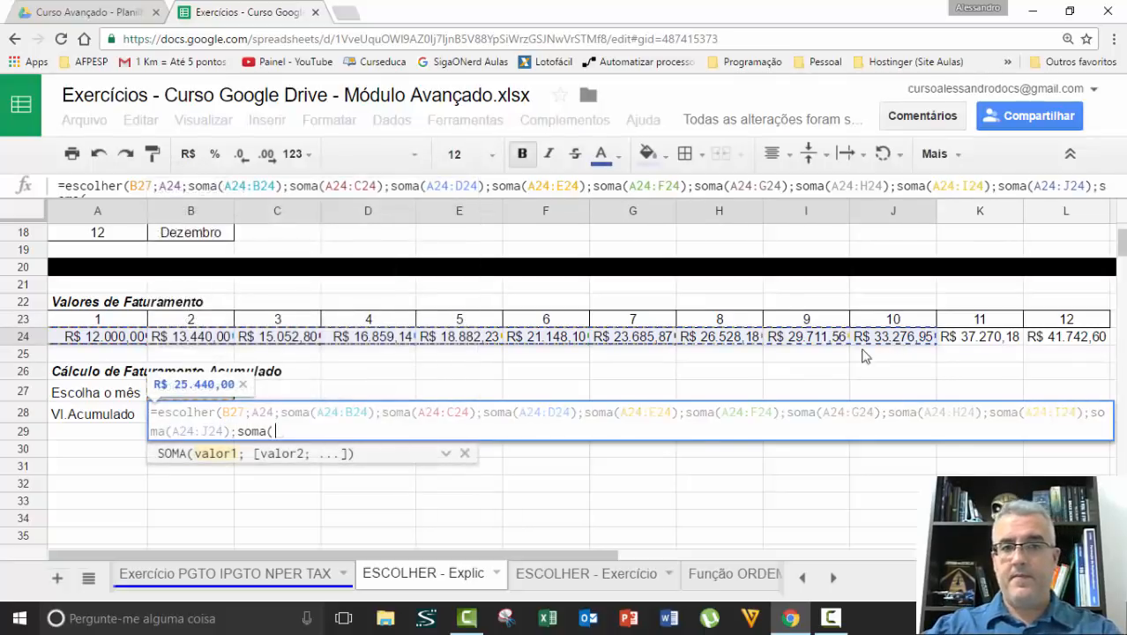
{"action": "left_click_drag", "start_coordinate": [106, 339], "coordinate": [954, 341]}
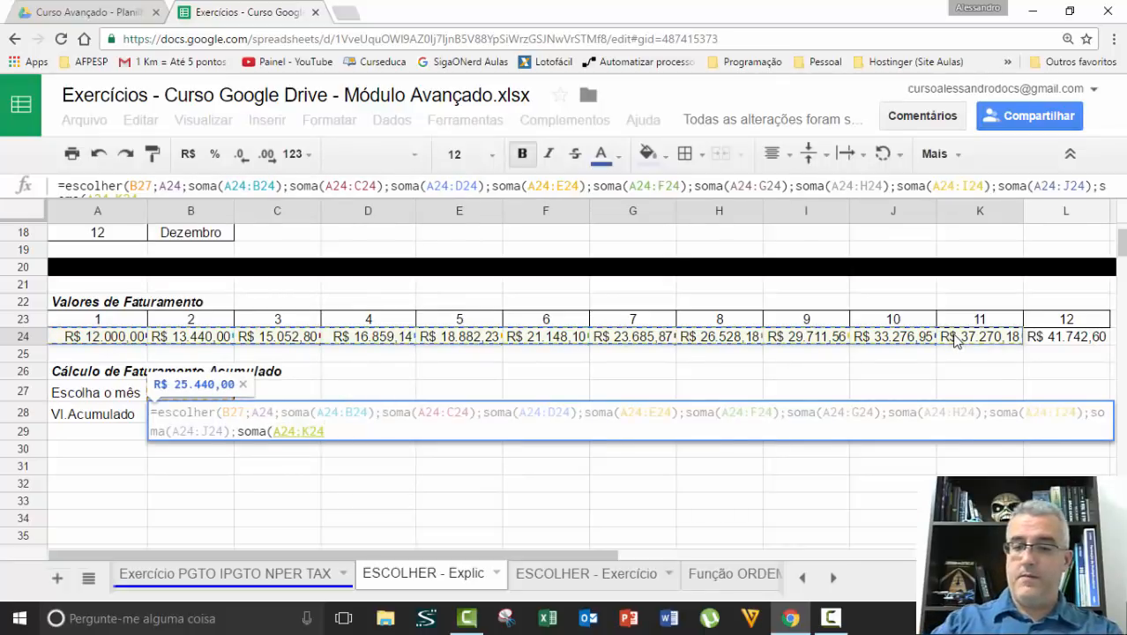
{"action": "type", "text": ");soma"}
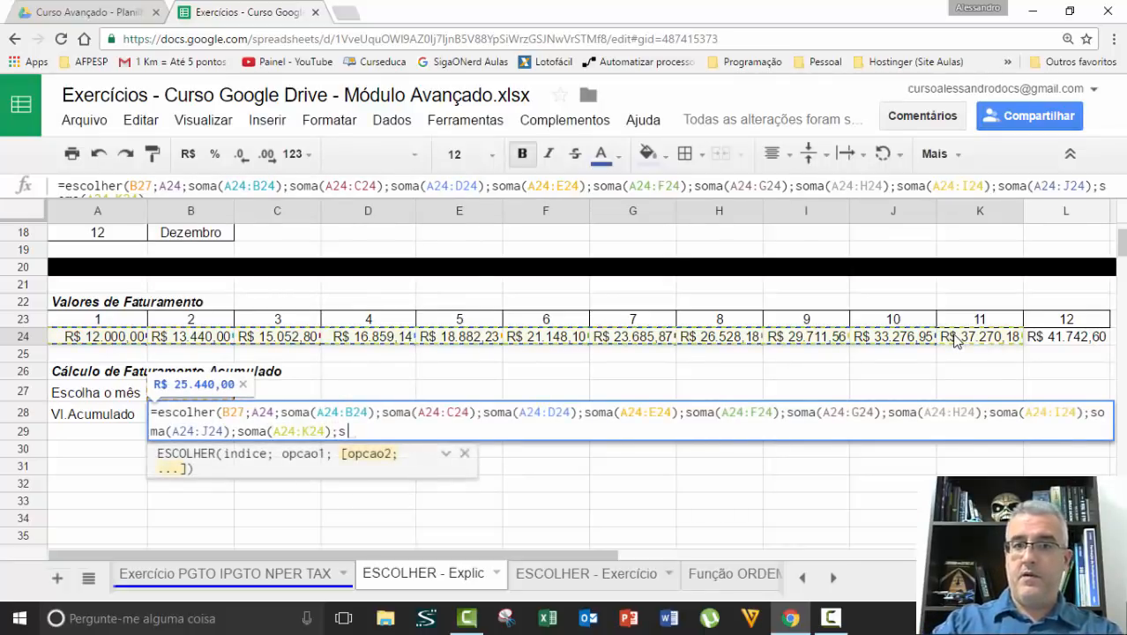
{"action": "type", "text": "("}
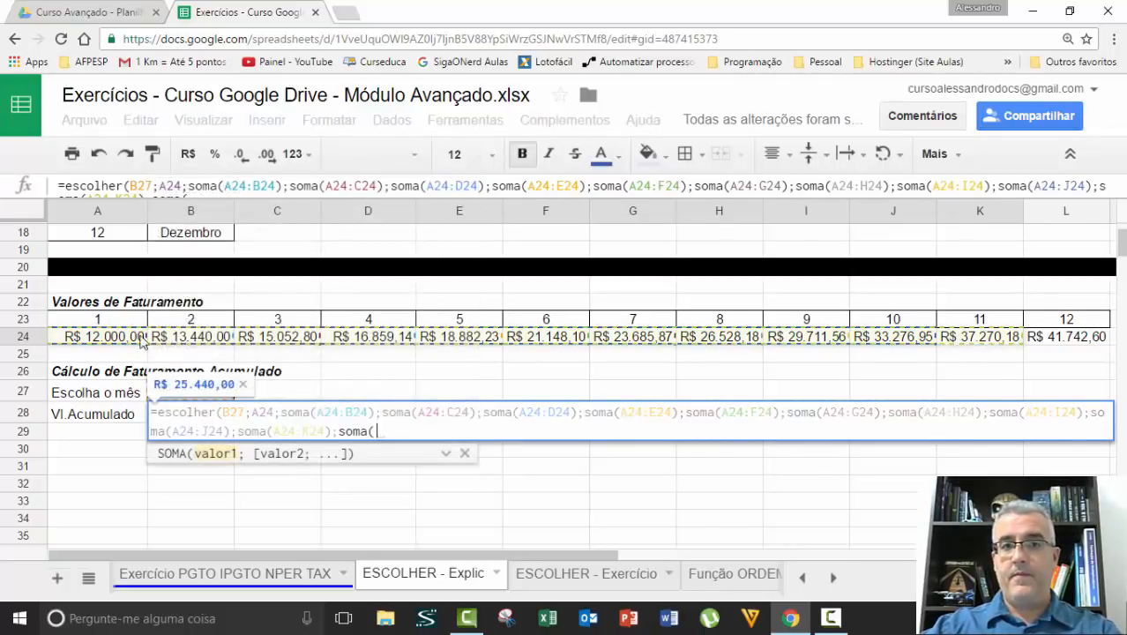
Complete the twelfth option as SOMA(A24:L24), close the ESCOLHER formula and commit it in B28
{"action": "left_click", "coordinate": [113, 335]}
{"action": "left_click_drag", "start_coordinate": [231, 341], "coordinate": [1027, 305]}
{"action": "type", "text": "))"}
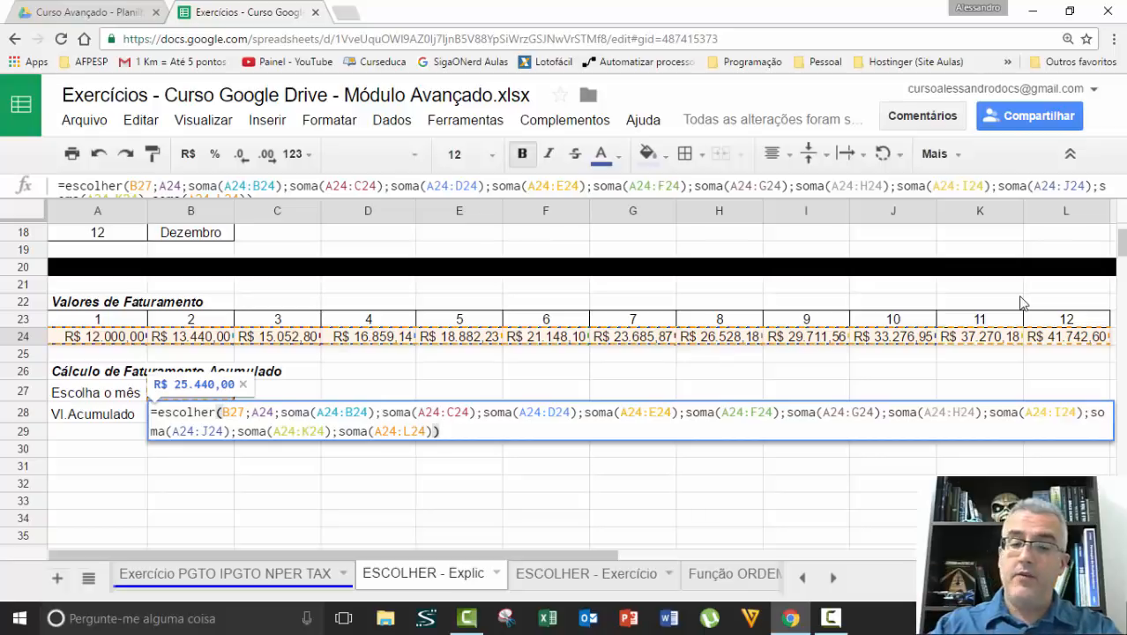
{"action": "key", "text": "Return"}
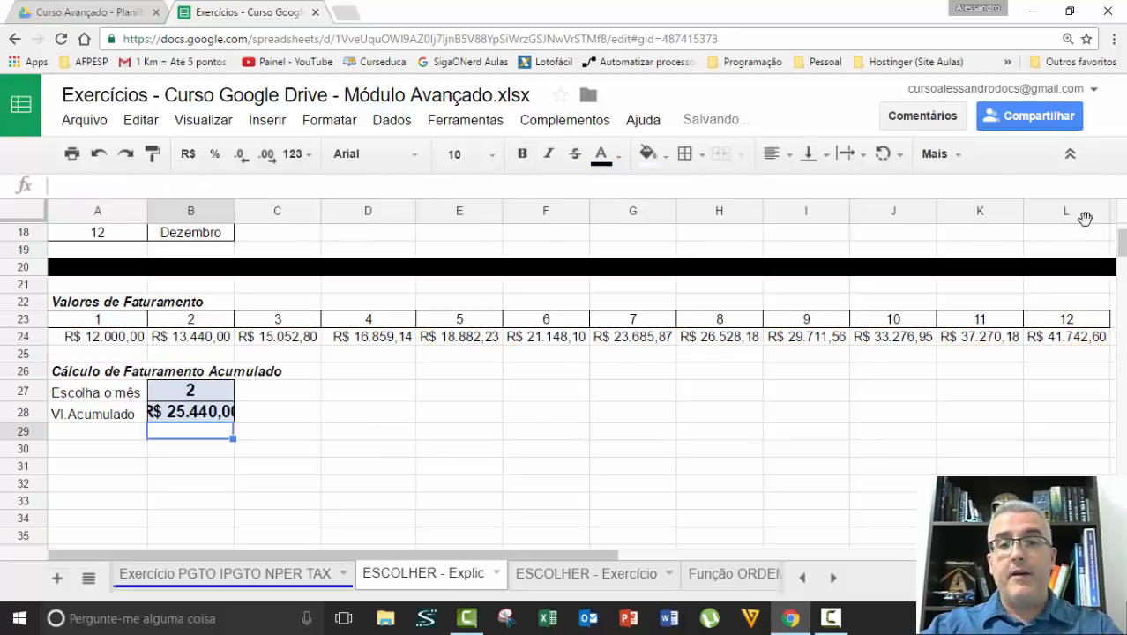
Widen column B so the accumulated value fits fully inside its cell
{"action": "left_click_drag", "start_coordinate": [237, 216], "coordinate": [262, 211]}
{"action": "left_click", "coordinate": [313, 390]}
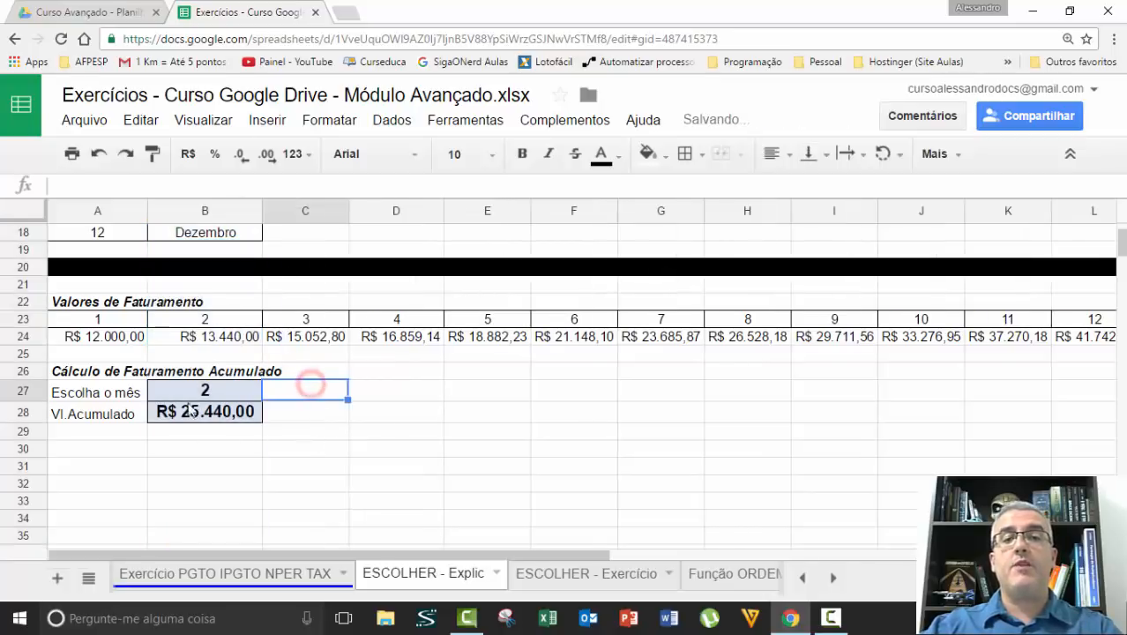
Select the revenue of months 1 and 2 in A24:B24 and check it against the accumulated value in B28
{"action": "left_click", "coordinate": [118, 338]}
{"action": "left_click_drag", "start_coordinate": [117, 337], "coordinate": [189, 336]}
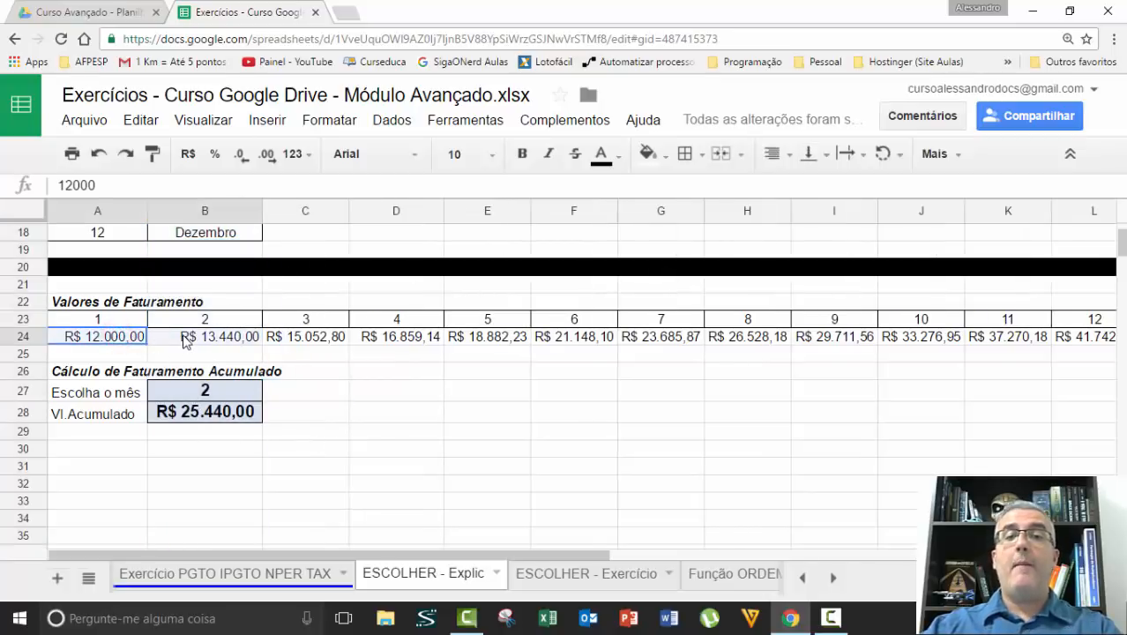
{"action": "left_click", "coordinate": [222, 422]}
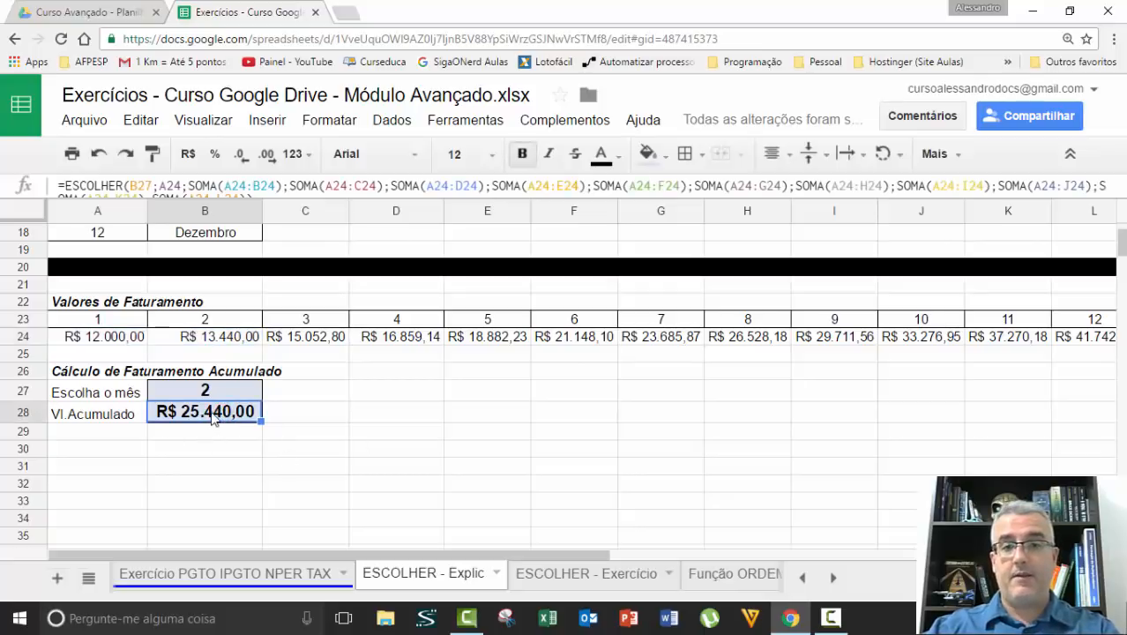
Set the chosen month in B27 to 3
{"action": "key", "text": "Up"}
{"action": "type", "text": "3"}
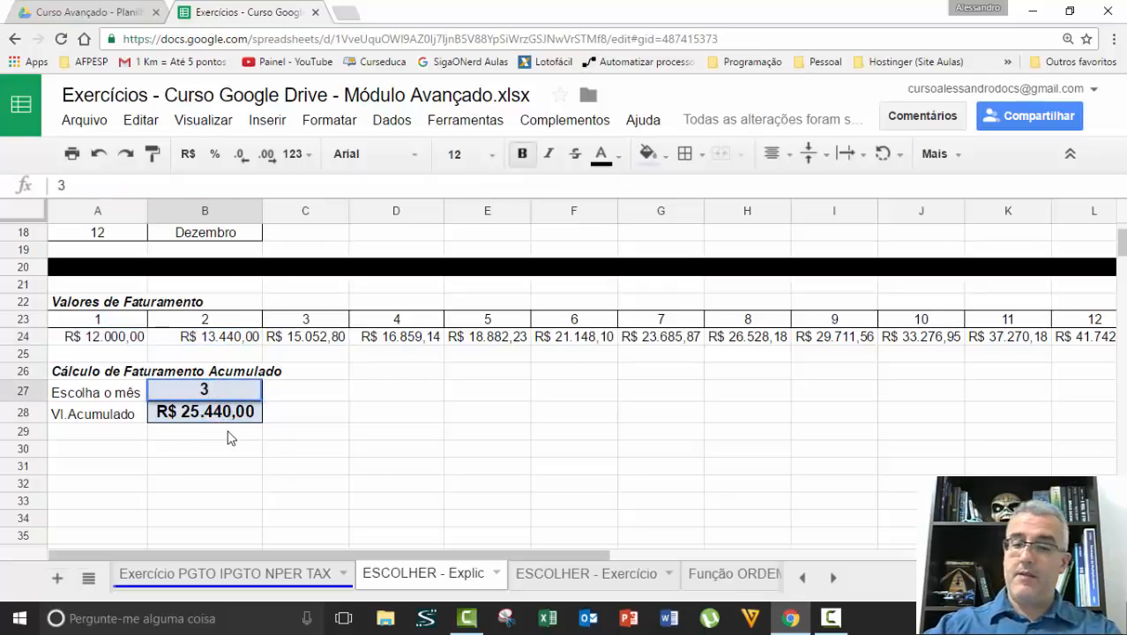
{"action": "key", "text": "Return"}
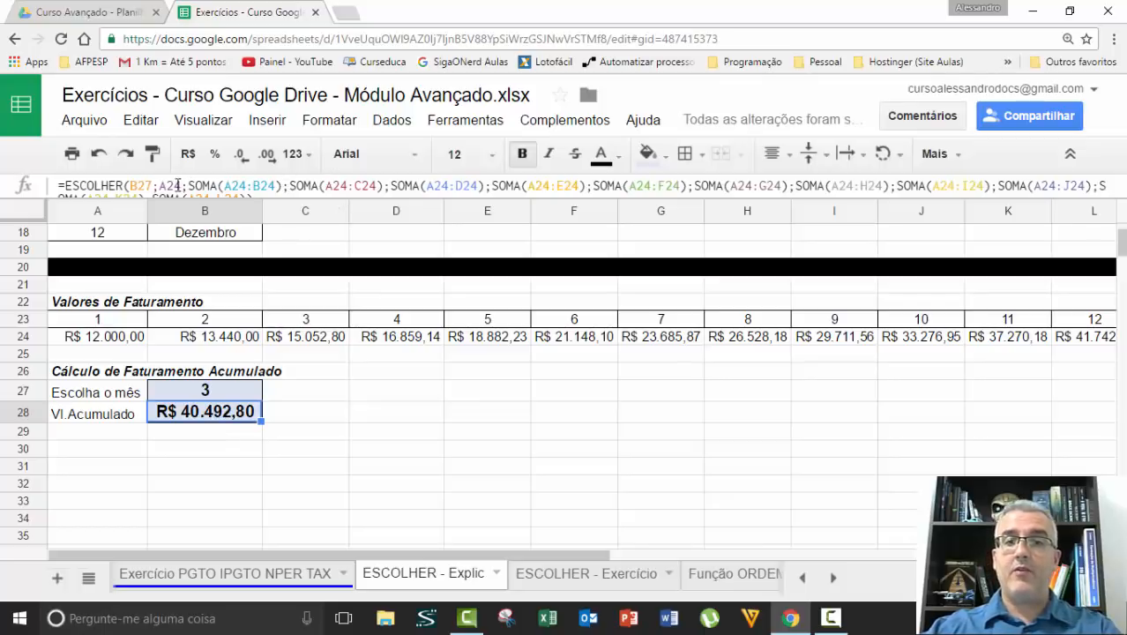
Examine the SOMA options in the B28 formula, focusing on SOMA(A24:C24), and leave the formula unedited
{"action": "left_click", "coordinate": [177, 185]}
{"action": "double_click", "coordinate": [202, 185]}
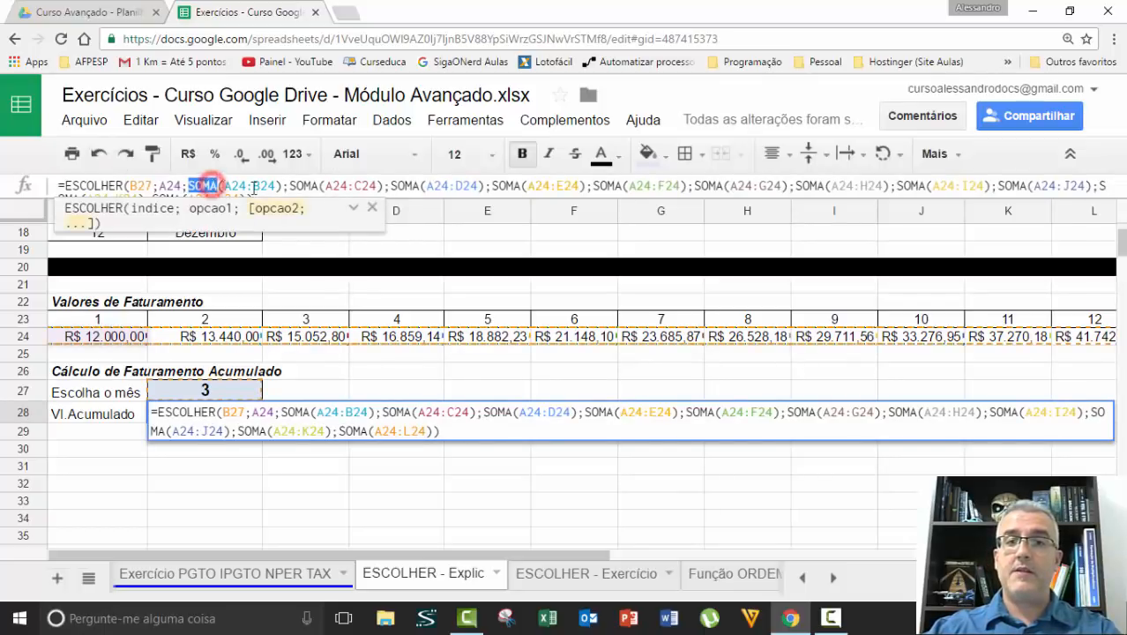
{"action": "left_click", "coordinate": [320, 185]}
{"action": "left_click", "coordinate": [371, 185]}
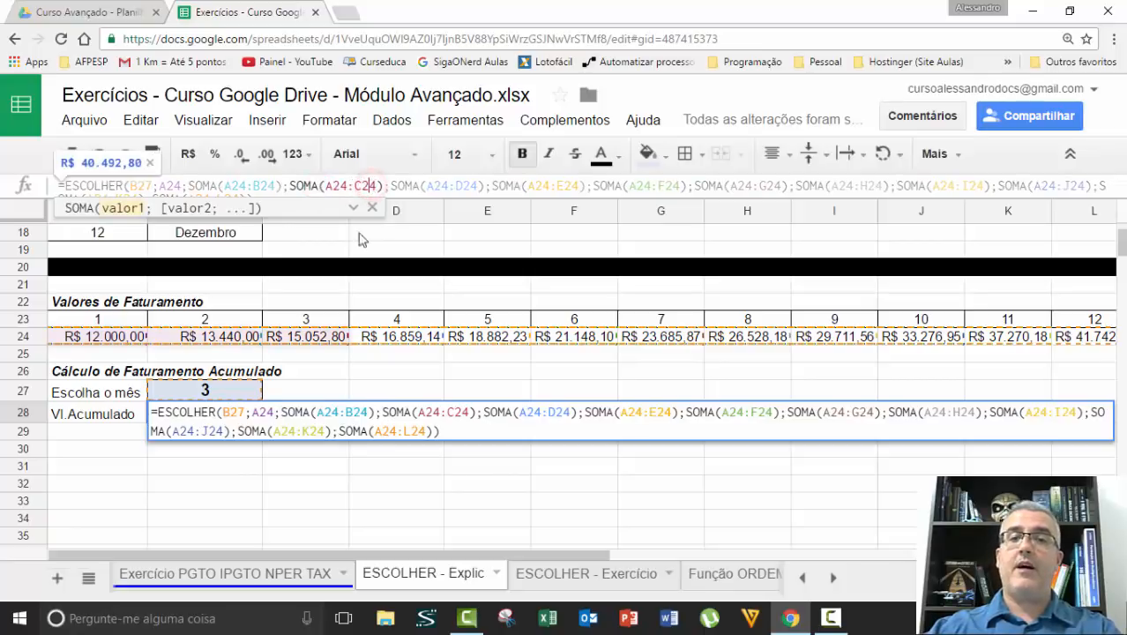
{"action": "key", "text": "Escape"}
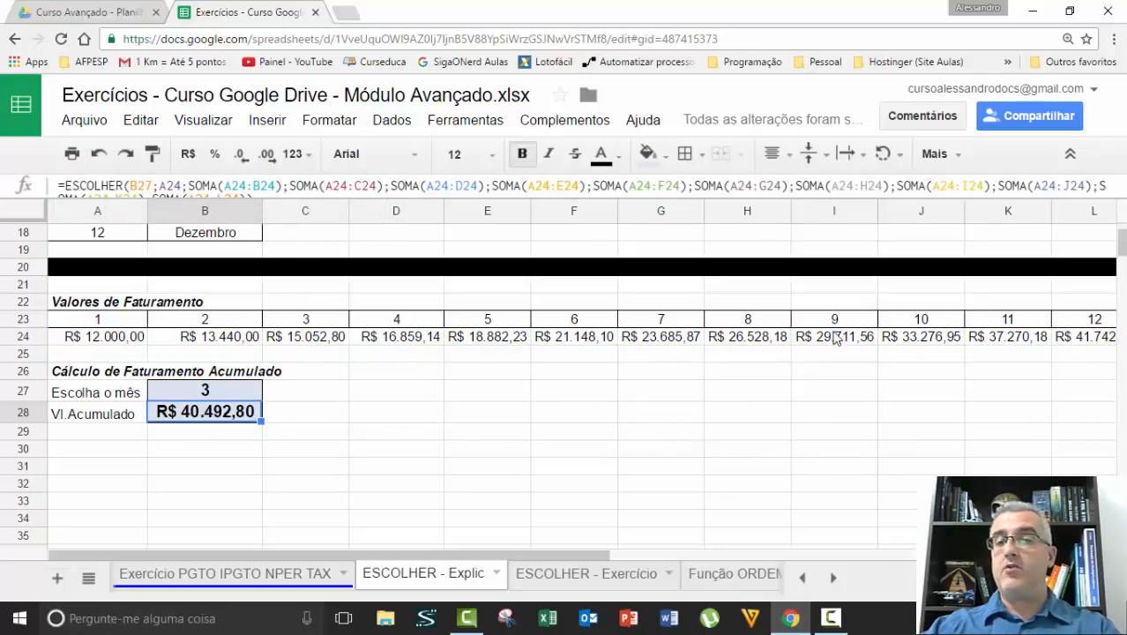
Set the chosen month in B27 to 9 and select the revenue of months 1 to 9 in A24:I24 for comparison
{"action": "left_click", "coordinate": [217, 390]}
{"action": "type", "text": "9"}
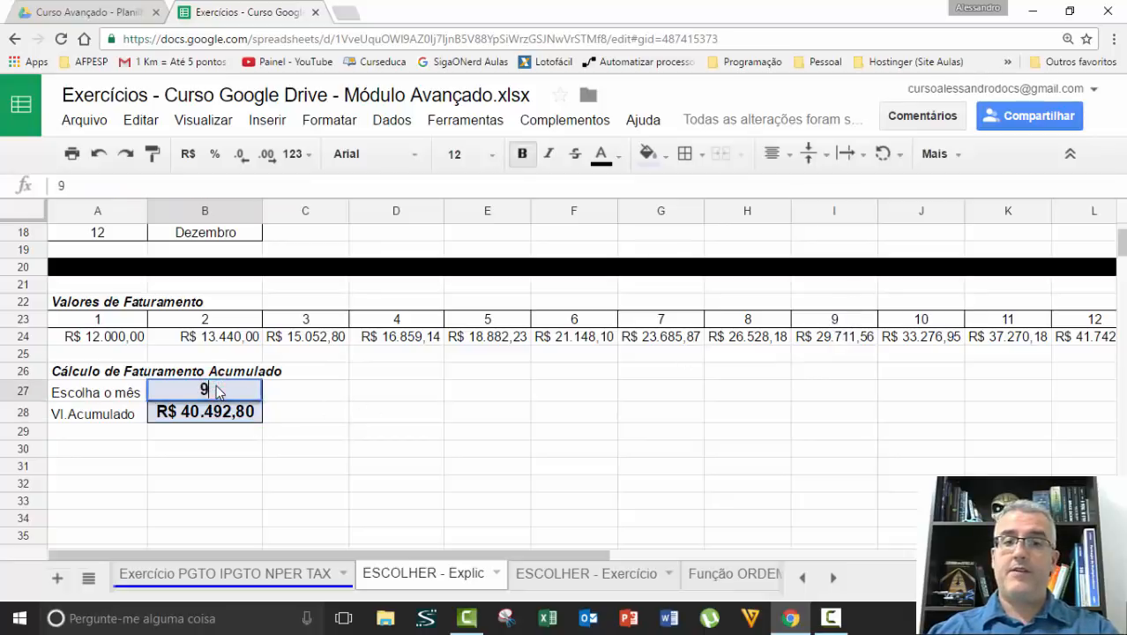
{"action": "key", "text": "Return"}
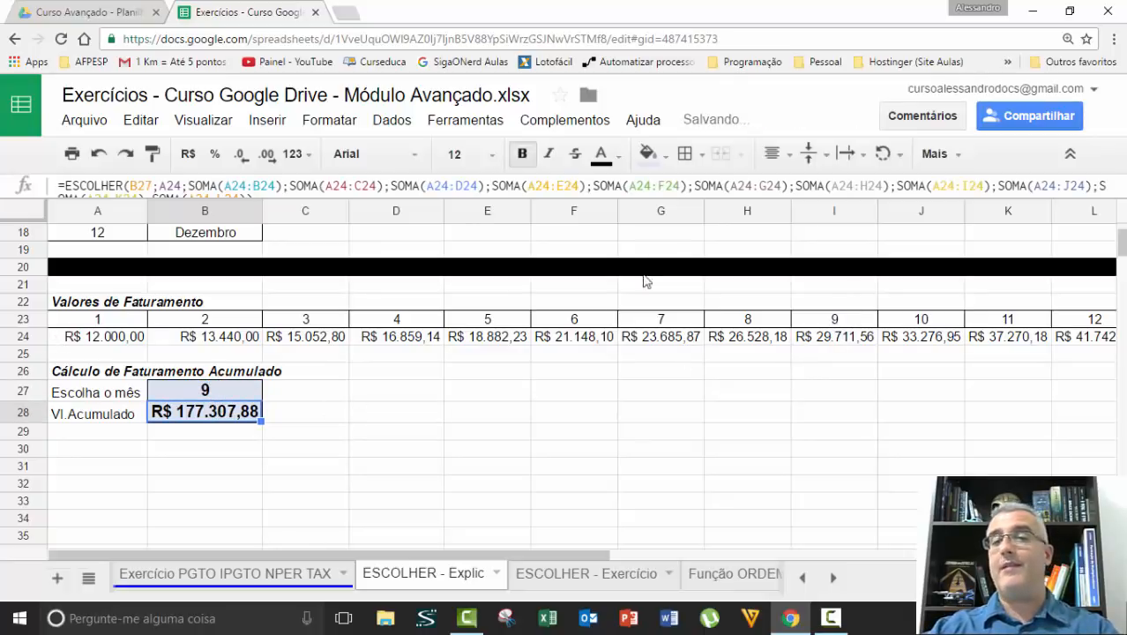
{"action": "left_click_drag", "start_coordinate": [126, 336], "coordinate": [824, 339]}
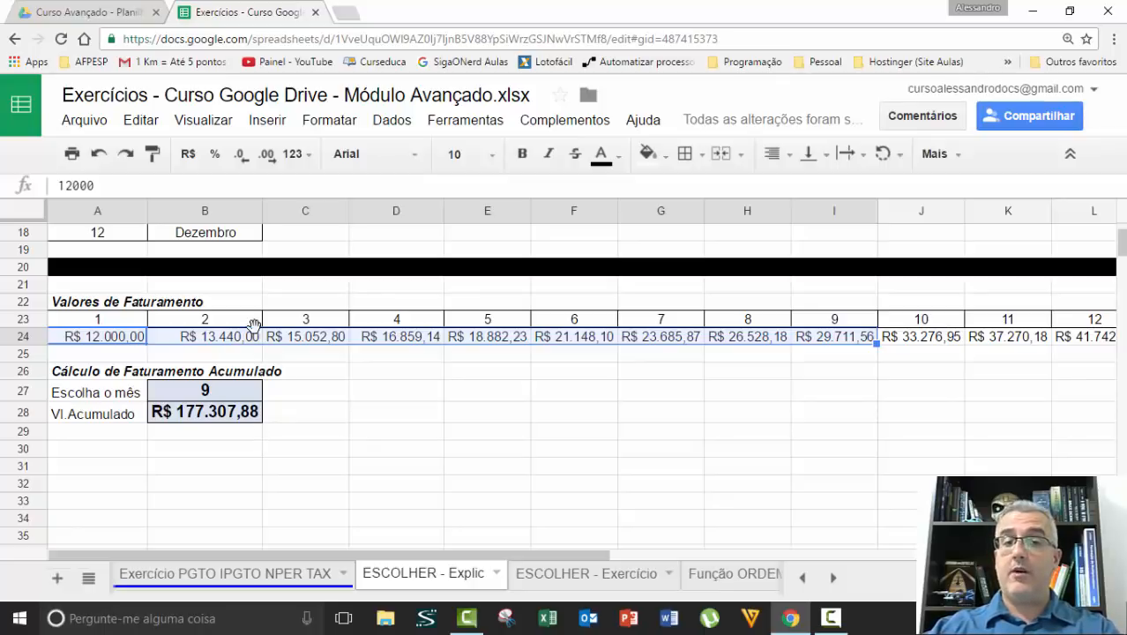
Try the out-of-range month 13 in B27
{"action": "left_click", "coordinate": [227, 390]}
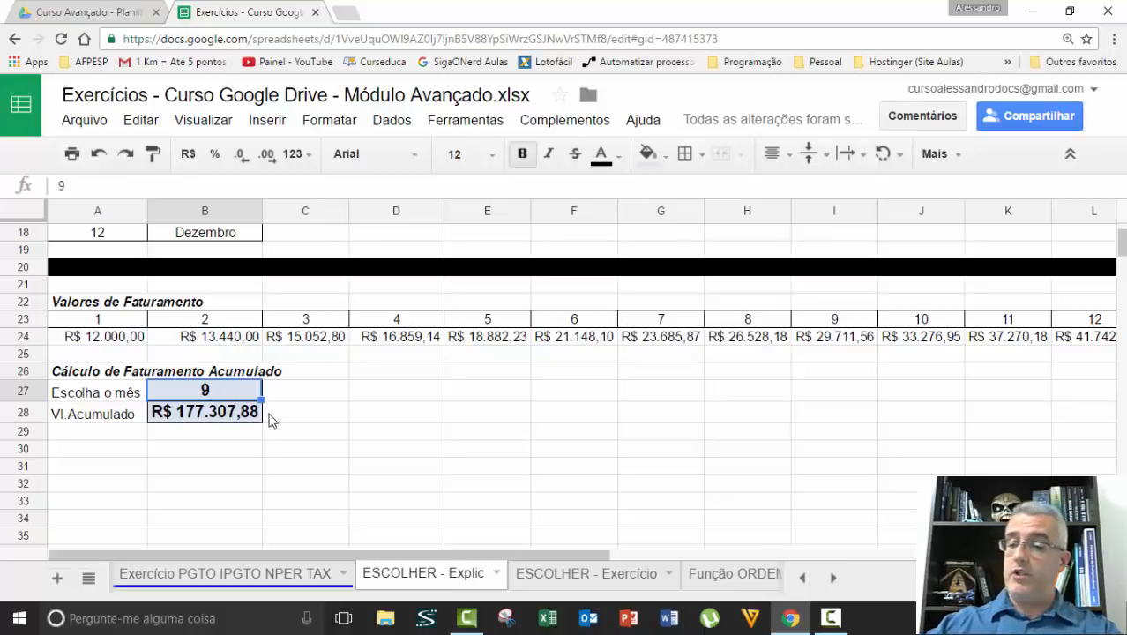
{"action": "type", "text": "13"}
{"action": "key", "text": "Return"}
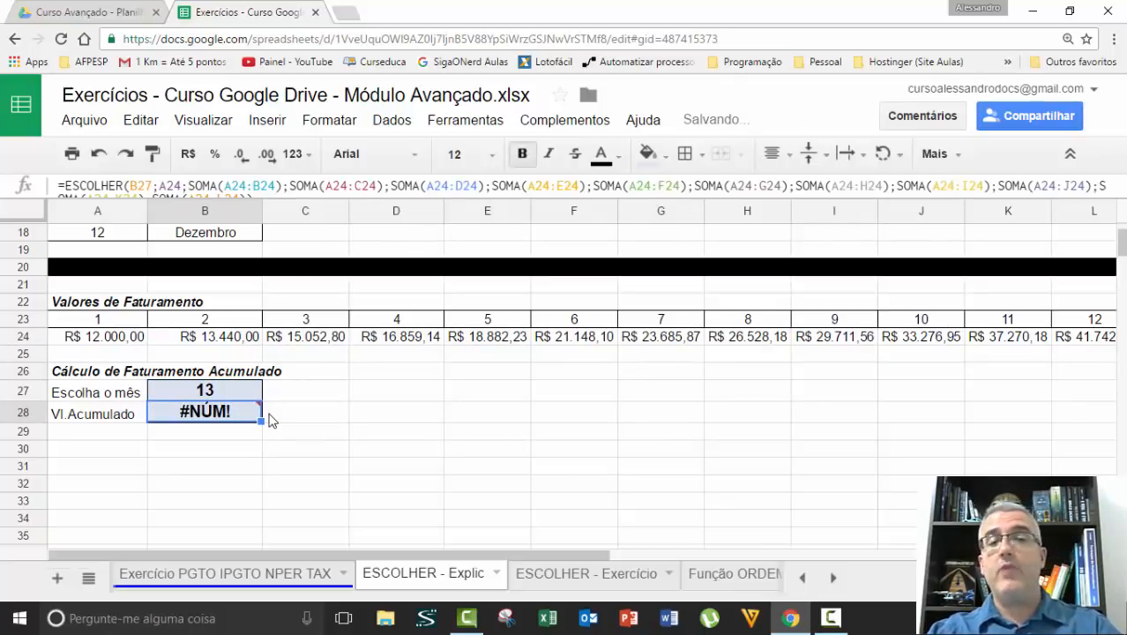
Set the chosen month in B27 to 12
{"action": "key", "text": "Up"}
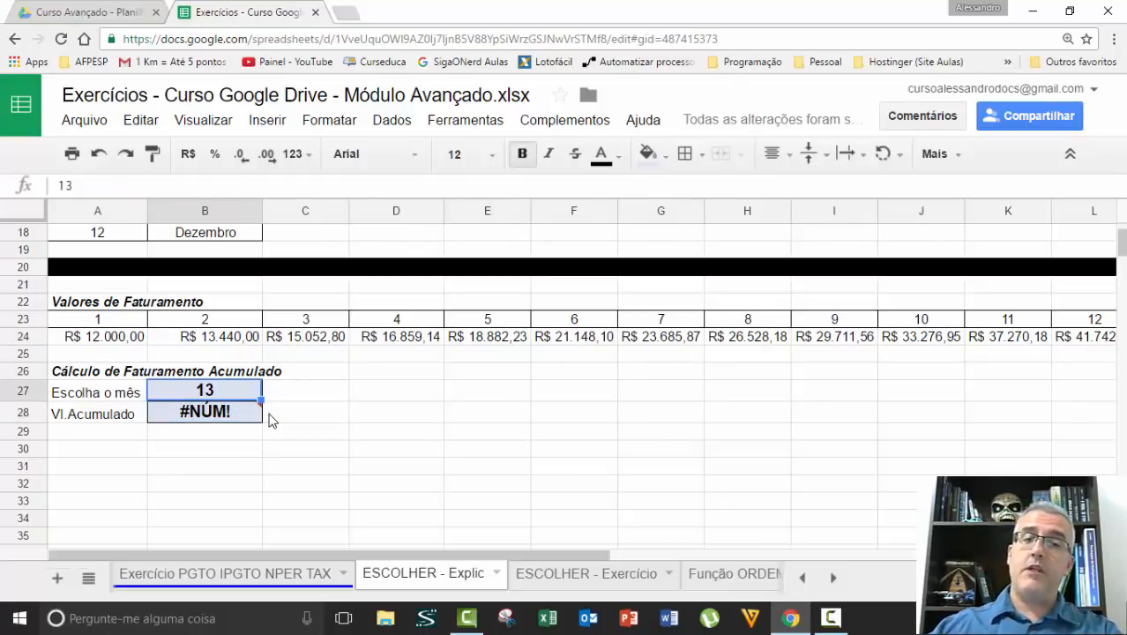
{"action": "type", "text": "12"}
{"action": "key", "text": "Return"}
{"action": "left_click", "coordinate": [227, 392]}
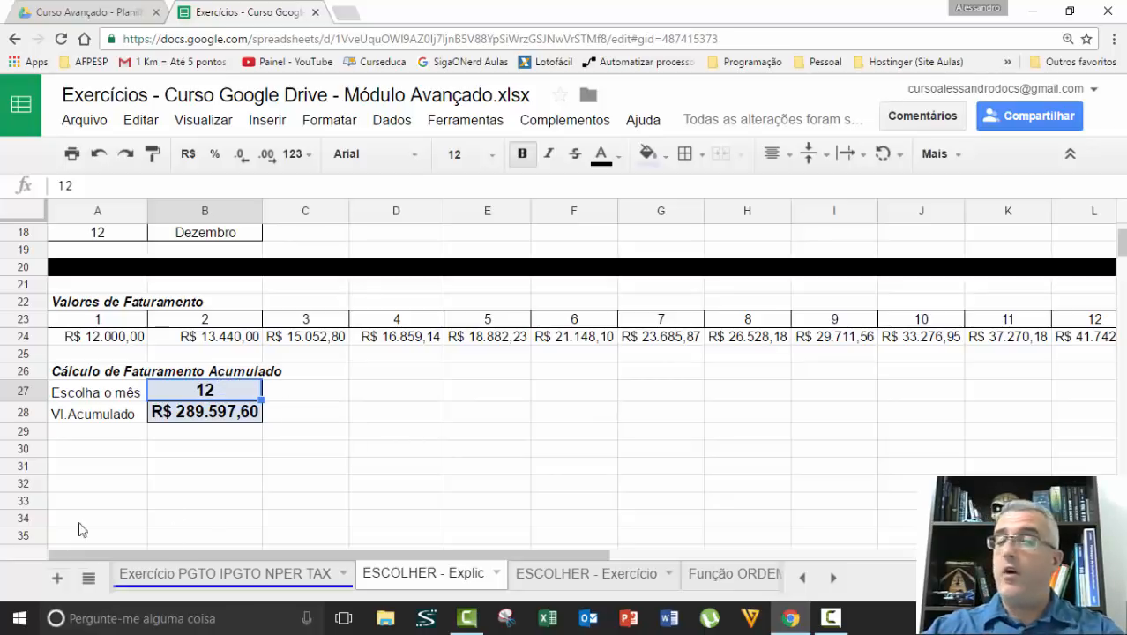
{"action": "left_click", "coordinate": [301, 466]}
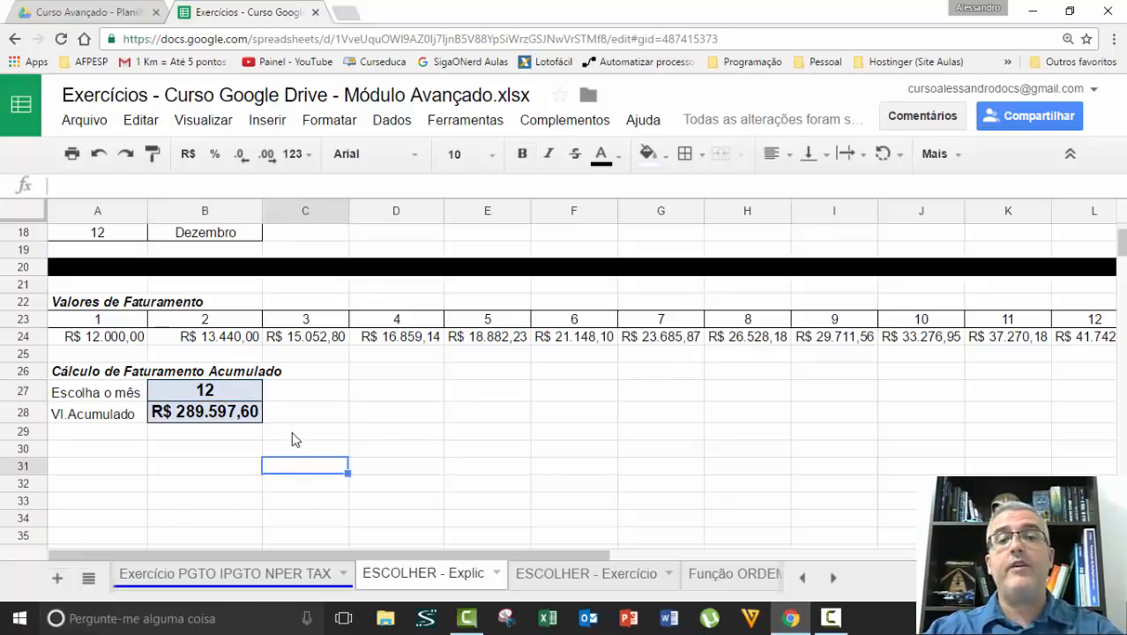
{"action": "scroll", "coordinate": [297, 438], "scroll_direction": "up", "scroll_amount": 1}
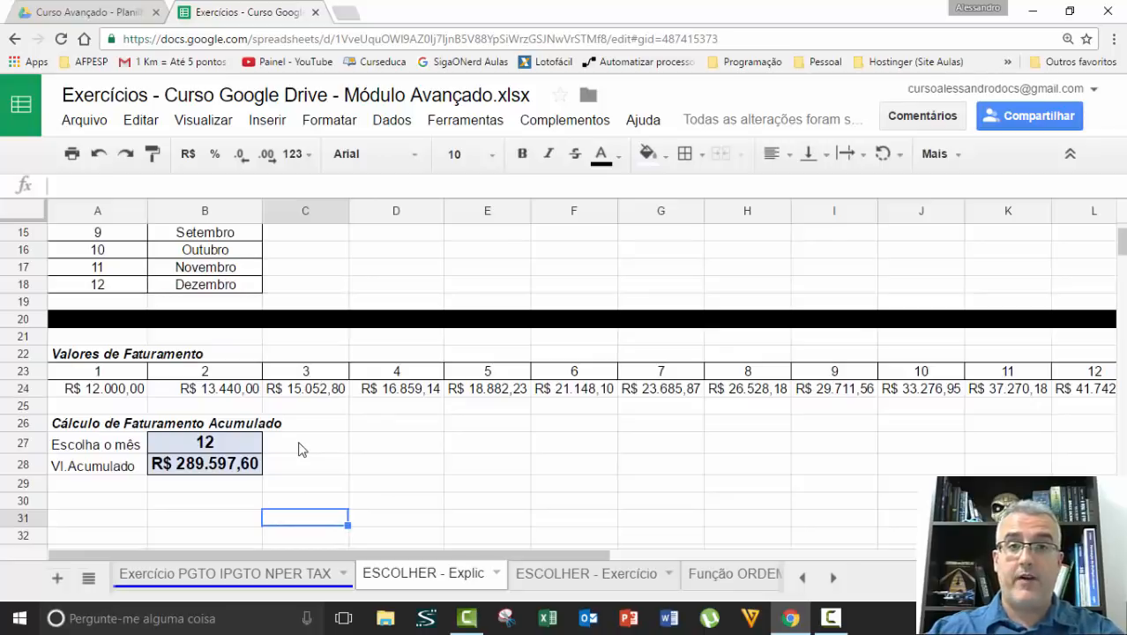
{"action": "scroll", "coordinate": [297, 445], "scroll_direction": "up", "scroll_amount": 5}
{"action": "scroll", "coordinate": [360, 470], "scroll_direction": "down", "scroll_amount": 8}
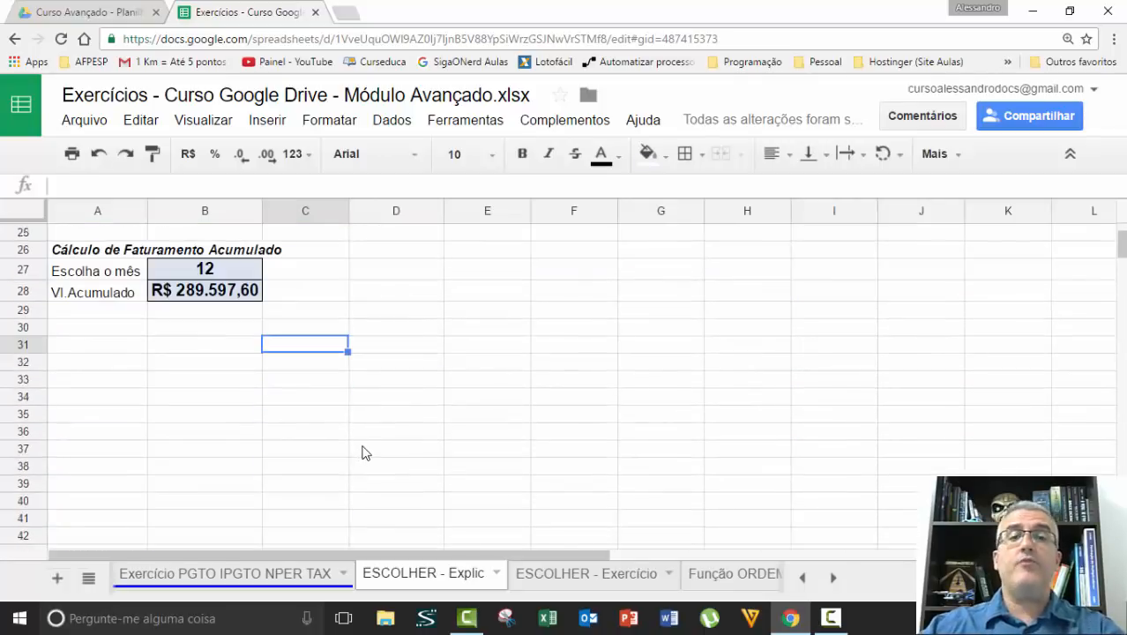
{"action": "scroll", "coordinate": [304, 397], "scroll_direction": "up", "scroll_amount": 1}
{"action": "left_click", "coordinate": [406, 344]}
Enter the option numbers 1, 2, 3, 4 and 5 down cells C30 to C34
{"action": "left_click", "coordinate": [319, 377]}
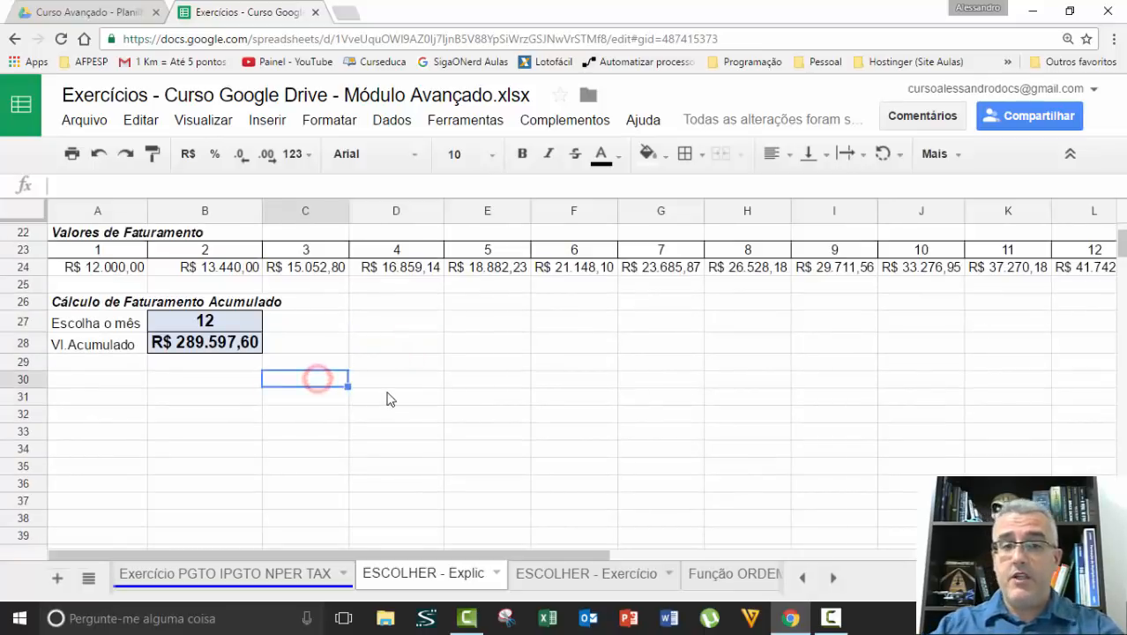
{"action": "type", "text": "1"}
{"action": "key", "text": "Return"}
{"action": "type", "text": "2"}
{"action": "key", "text": "Return"}
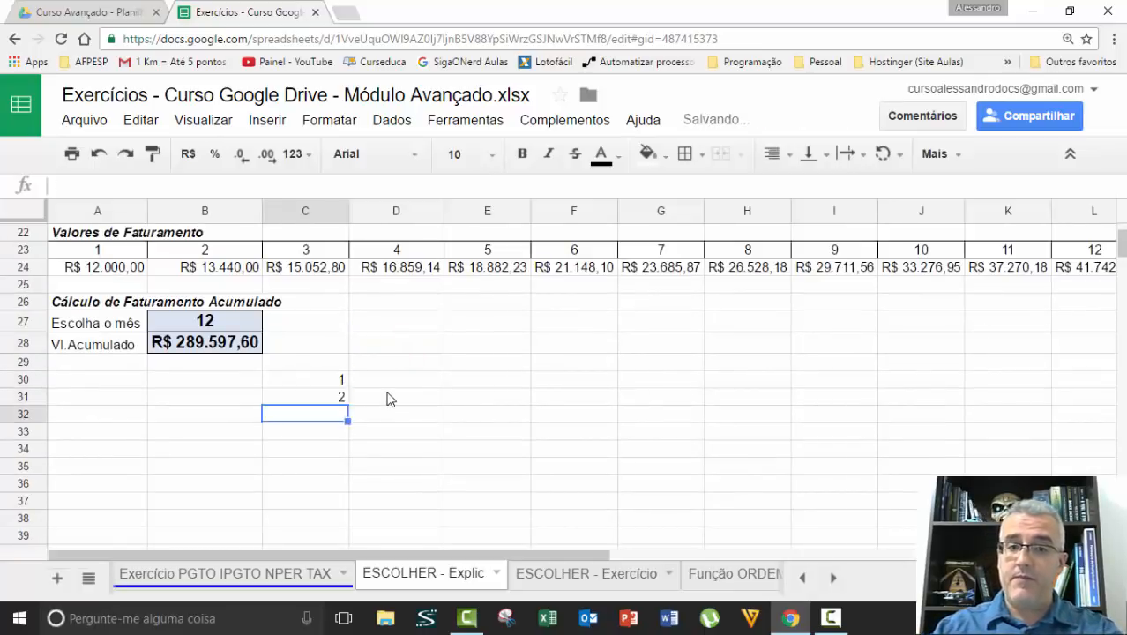
{"action": "type", "text": "3"}
{"action": "key", "text": "Return"}
{"action": "type", "text": "3"}
{"action": "type", "text": "4"}
{"action": "key", "text": "Return"}
{"action": "type", "text": "5"}
{"action": "key", "text": "Return"}
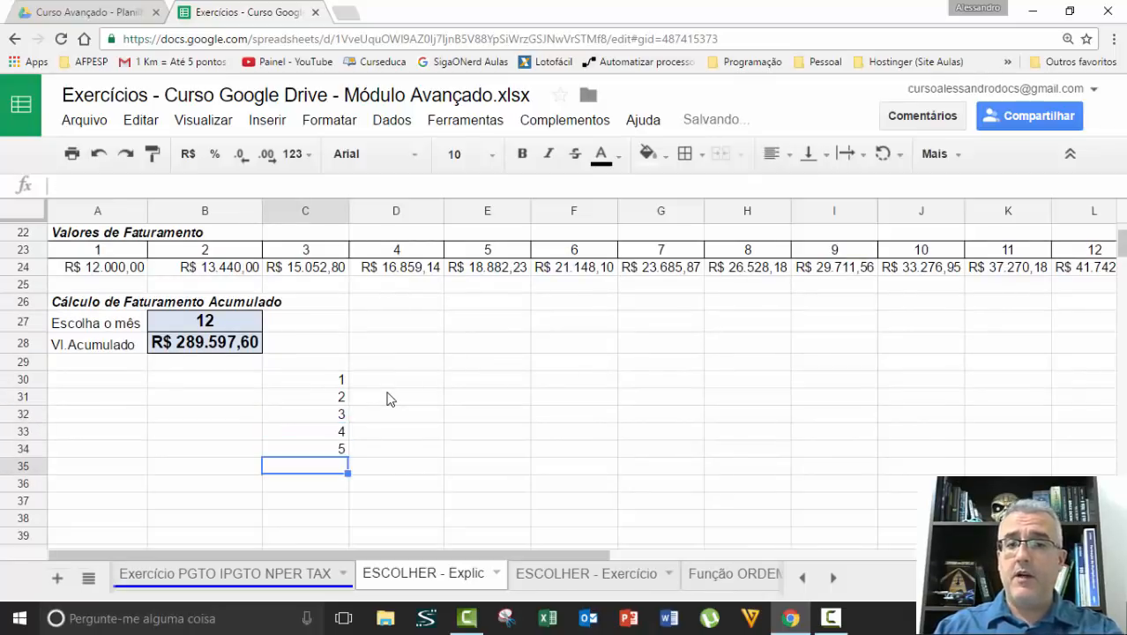
Label options 1 and 2 as Soma in D30 and Média in D31
{"action": "key", "text": "Up"}
{"action": "key", "text": "Up"}
{"action": "key", "text": "Up"}
{"action": "key", "text": "Right"}
{"action": "key", "text": "Up"}
{"action": "key", "text": "Up"}
{"action": "key", "text": "Up"}
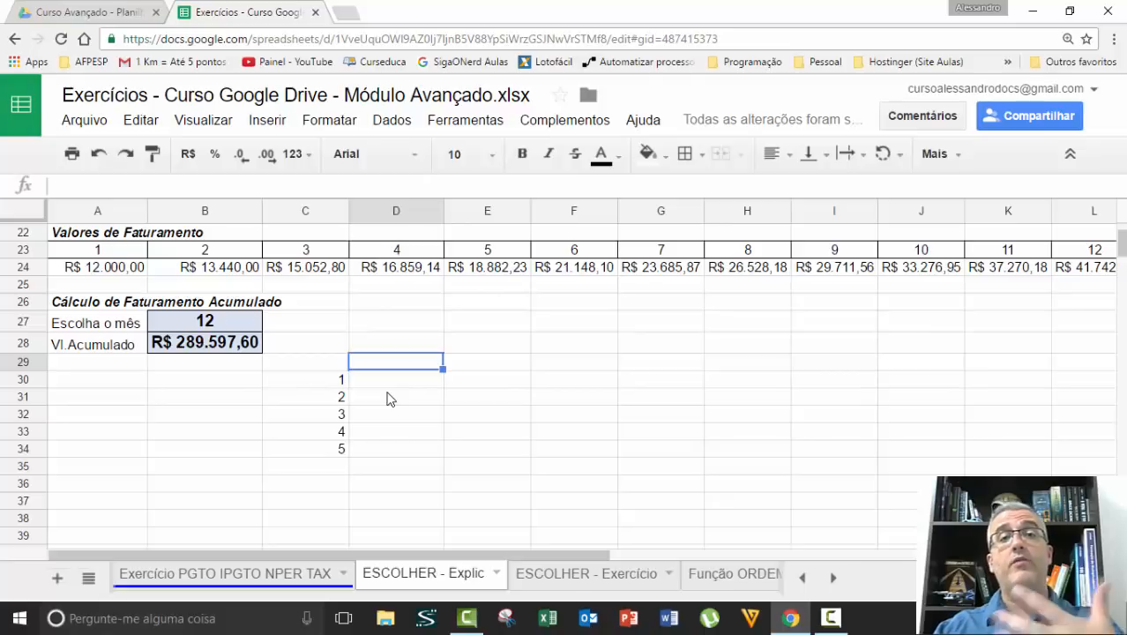
{"action": "key", "text": "Down"}
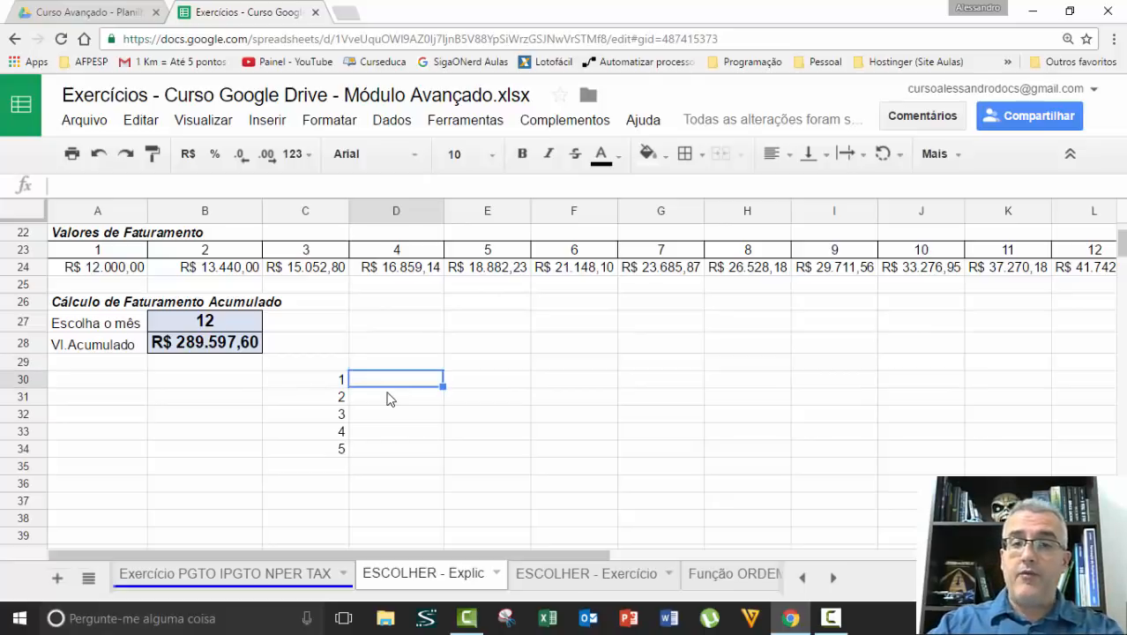
{"action": "type", "text": "Soma"}
{"action": "key", "text": "Return"}
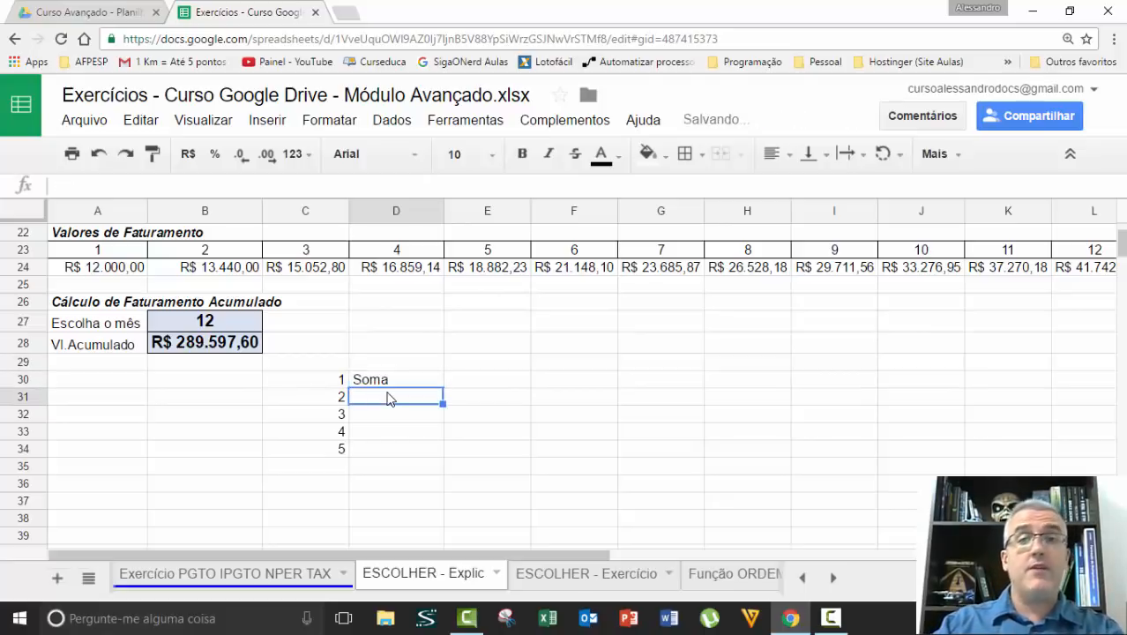
{"action": "type", "text": "Média"}
{"action": "key", "text": "Return"}
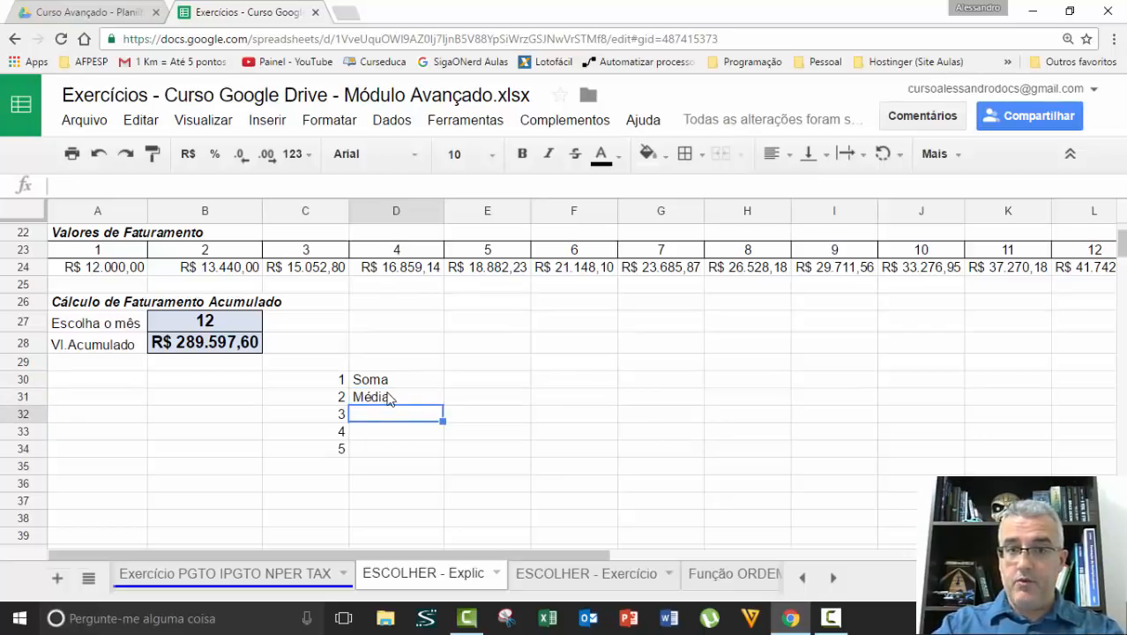
Label option 3 as Multiplicação in D32
{"action": "type", "text": "Multiplica"}
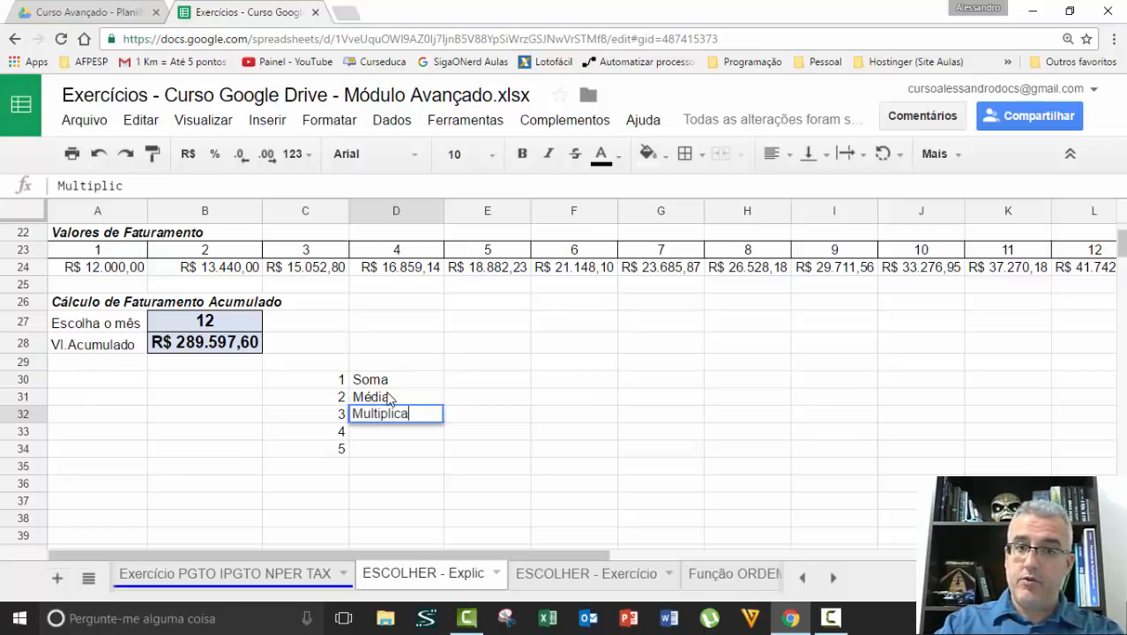
{"action": "type", "text": "ç~ça"}
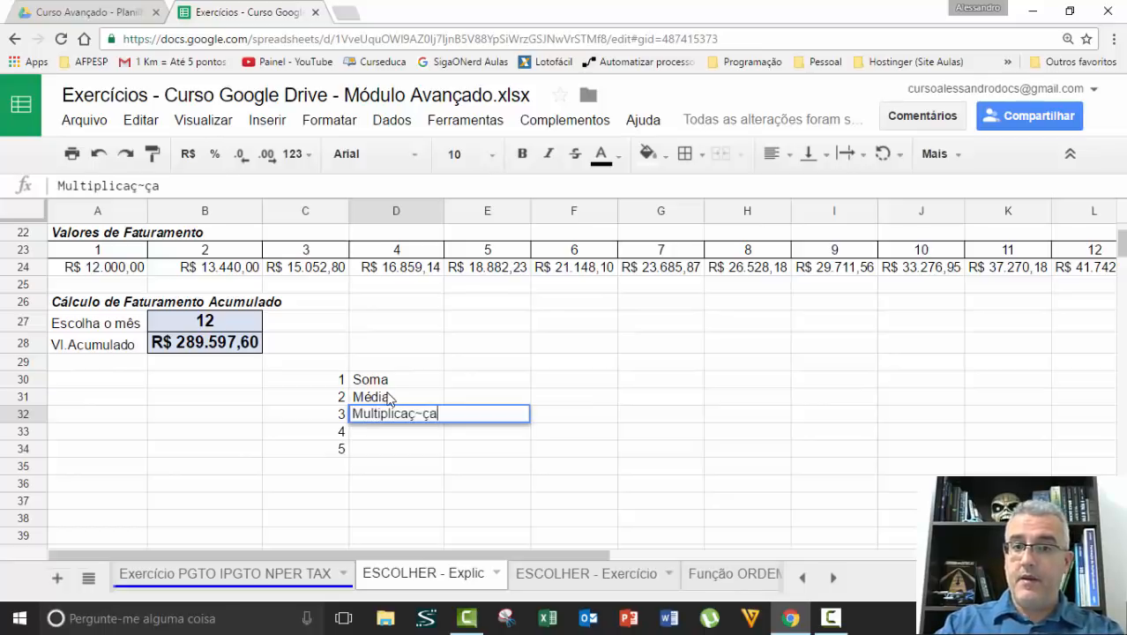
{"action": "key", "text": "BackSpace"}
{"action": "key", "text": "BackSpace"}
{"action": "key", "text": "BackSpace"}
{"action": "type", "text": "ão"}
Label option 4 as Desvio Padrão in D33 and delete the unused option number 5 from C34
{"action": "type", "text": "D"}
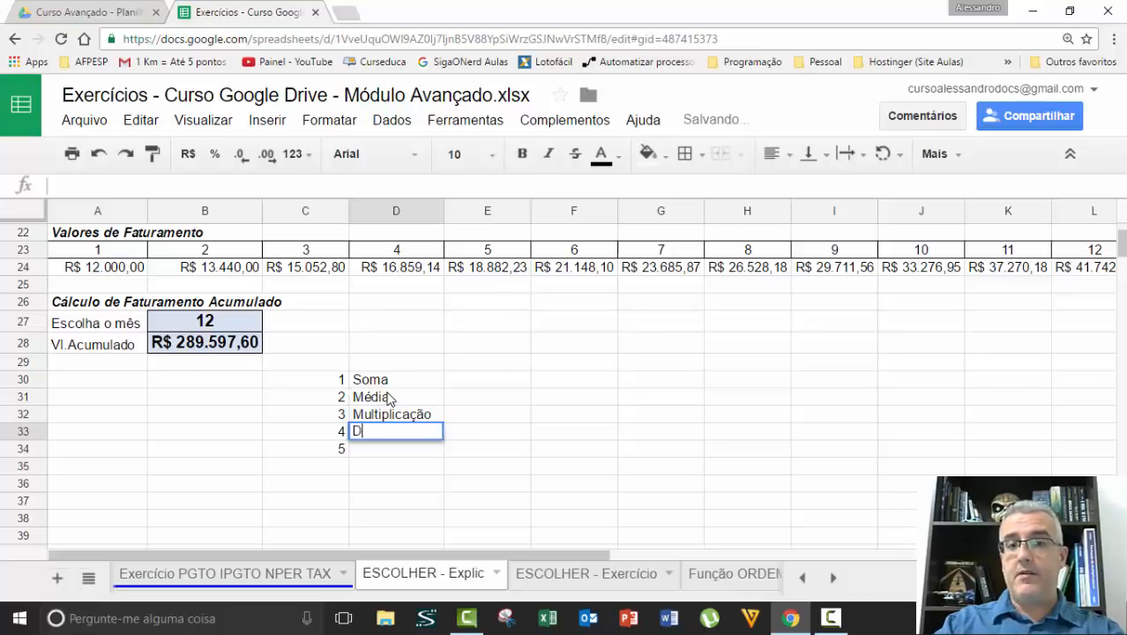
{"action": "type", "text": "esvio P"}
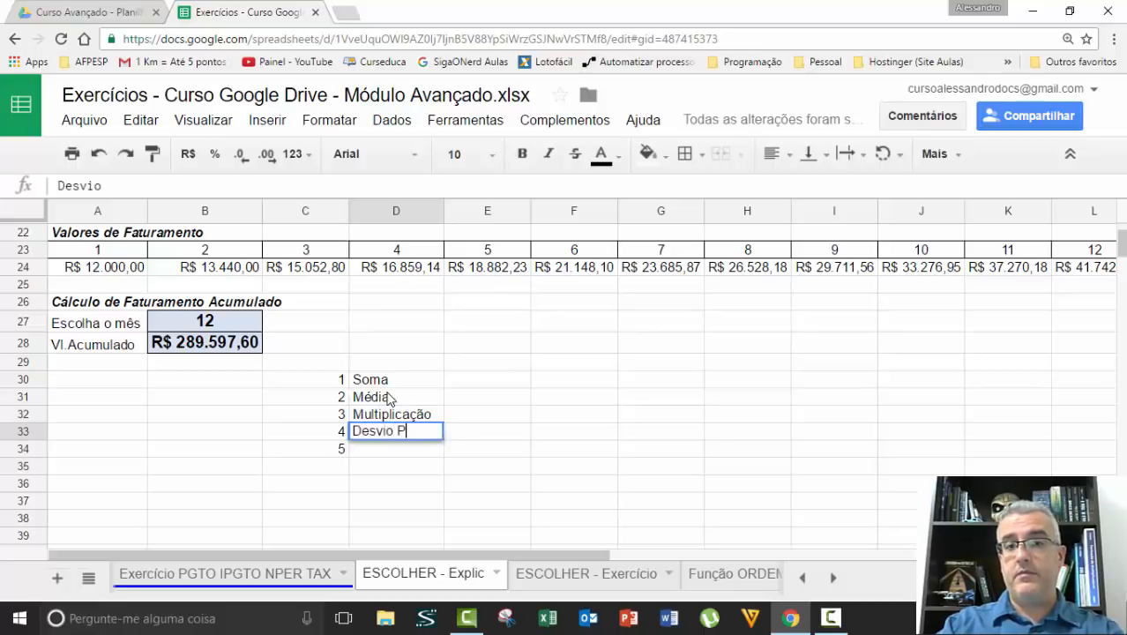
{"action": "type", "text": "adrão"}
{"action": "key", "text": "Return"}
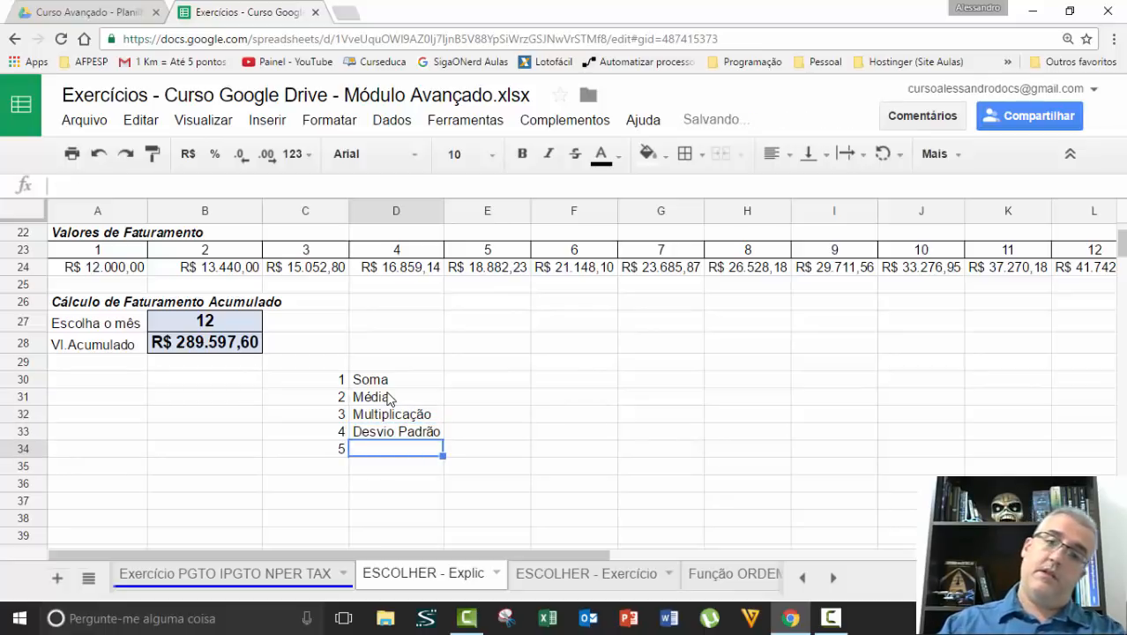
{"action": "key", "text": "Left"}
{"action": "key", "text": "Delete"}
Enter 1 in E29 as the number of the chosen operation
{"action": "key", "text": "Up"}
{"action": "key", "text": "Up"}
{"action": "key", "text": "Up"}
{"action": "key", "text": "Right"}
{"action": "key", "text": "Right"}
{"action": "key", "text": "Right"}
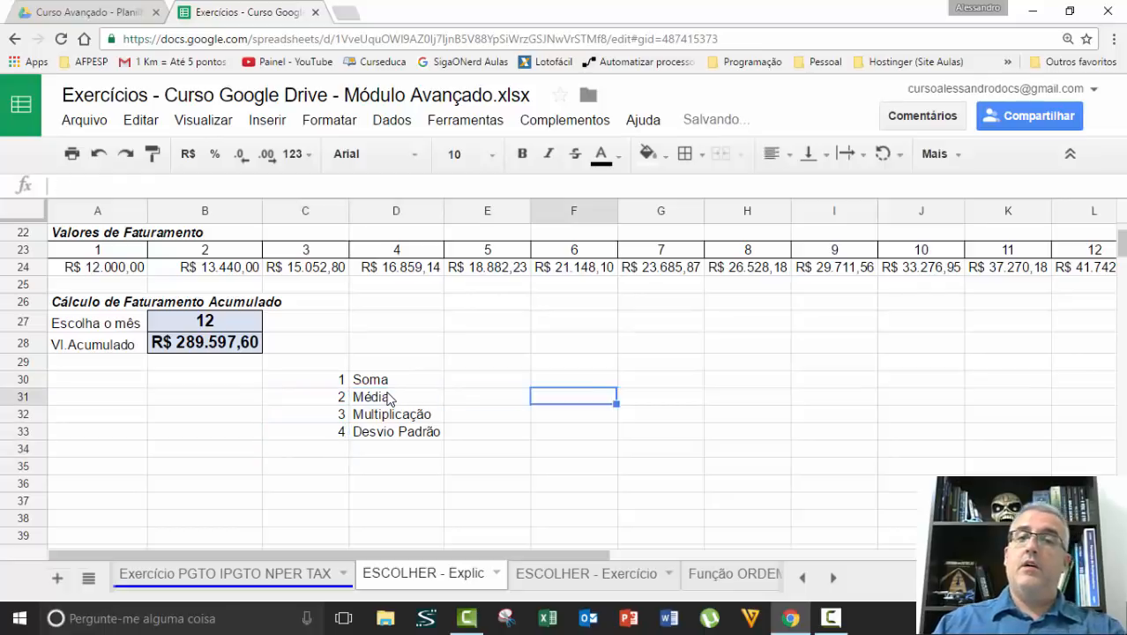
{"action": "key", "text": "Up"}
{"action": "key", "text": "Up"}
{"action": "key", "text": "Down"}
{"action": "key", "text": "Up"}
{"action": "key", "text": "Left"}
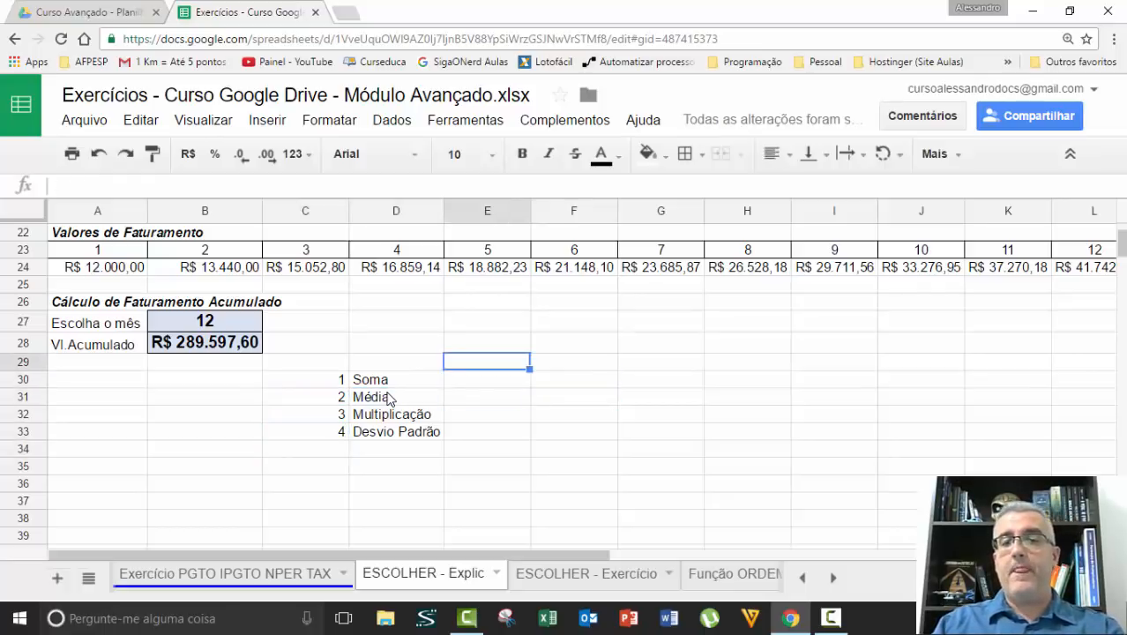
{"action": "type", "text": "1"}
{"action": "key", "text": "Return"}
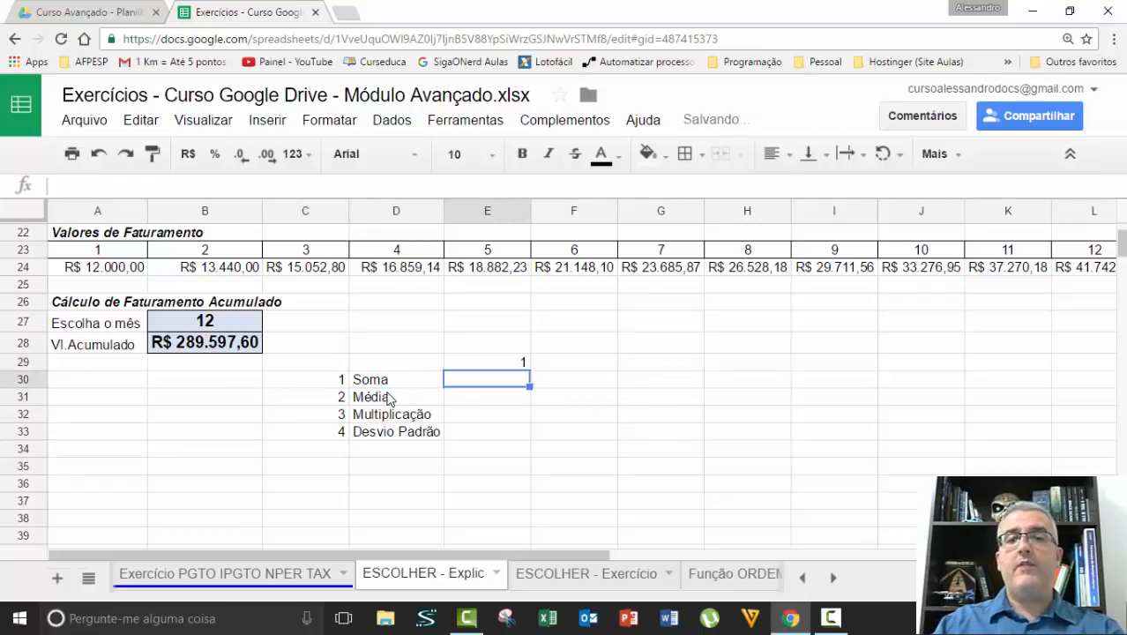
Review the number list in C30:C33 and the operation labels in D30:D33
{"action": "key", "text": "Down"}
{"action": "key", "text": "Left"}
{"action": "key", "text": "Left"}
{"action": "key", "text": "Up"}
{"action": "key", "text": "shift+Down"}
{"action": "key", "text": "shift+Down"}
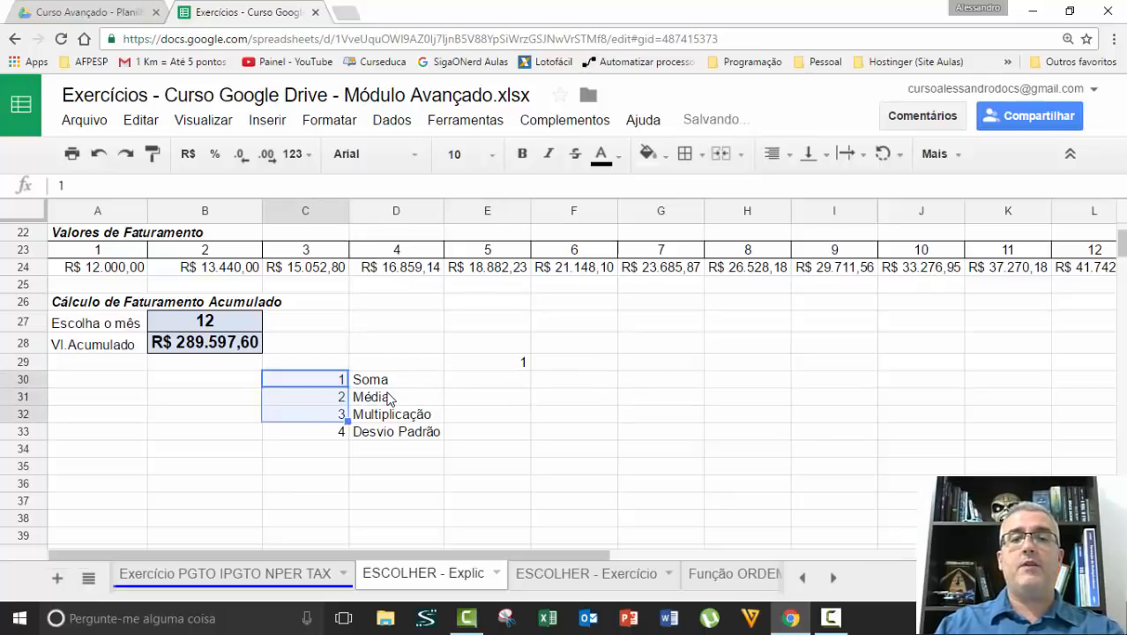
{"action": "key", "text": "shift+Down"}
{"action": "key", "text": "Up"}
{"action": "key", "text": "Up"}
{"action": "key", "text": "Right"}
{"action": "key", "text": "Right"}
{"action": "key", "text": "Right"}
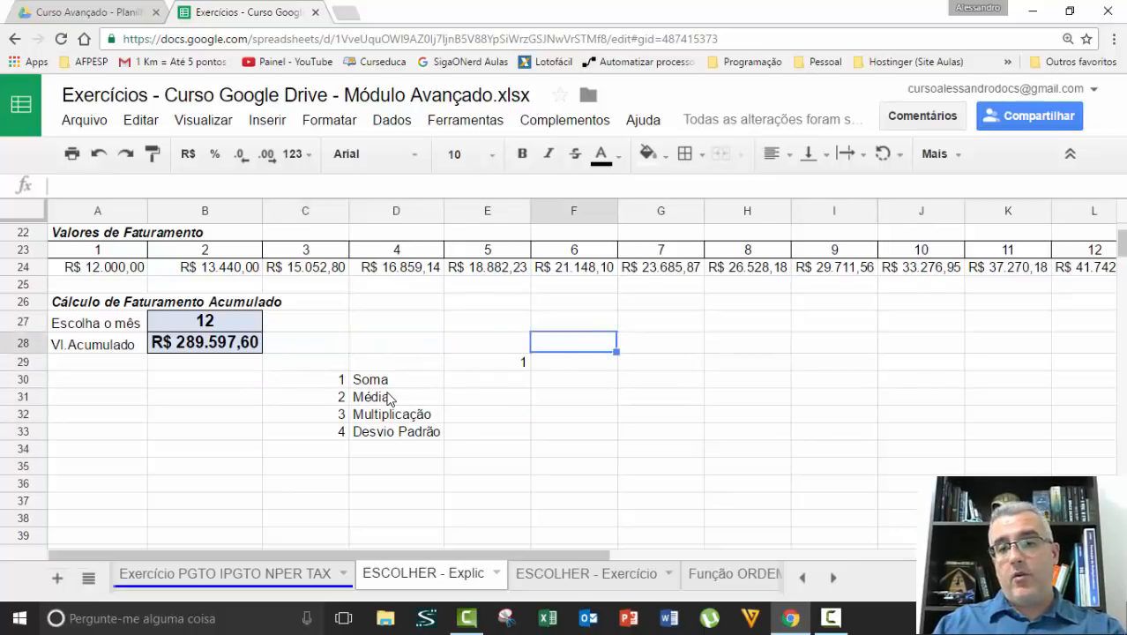
{"action": "key", "text": "Down"}
{"action": "key", "text": "Down"}
{"action": "key", "text": "Up"}
{"action": "key", "text": "Left"}
{"action": "key", "text": "Left"}
{"action": "key", "text": "Left"}
{"action": "key", "text": "shift+Down"}
{"action": "key", "text": "shift+Down"}
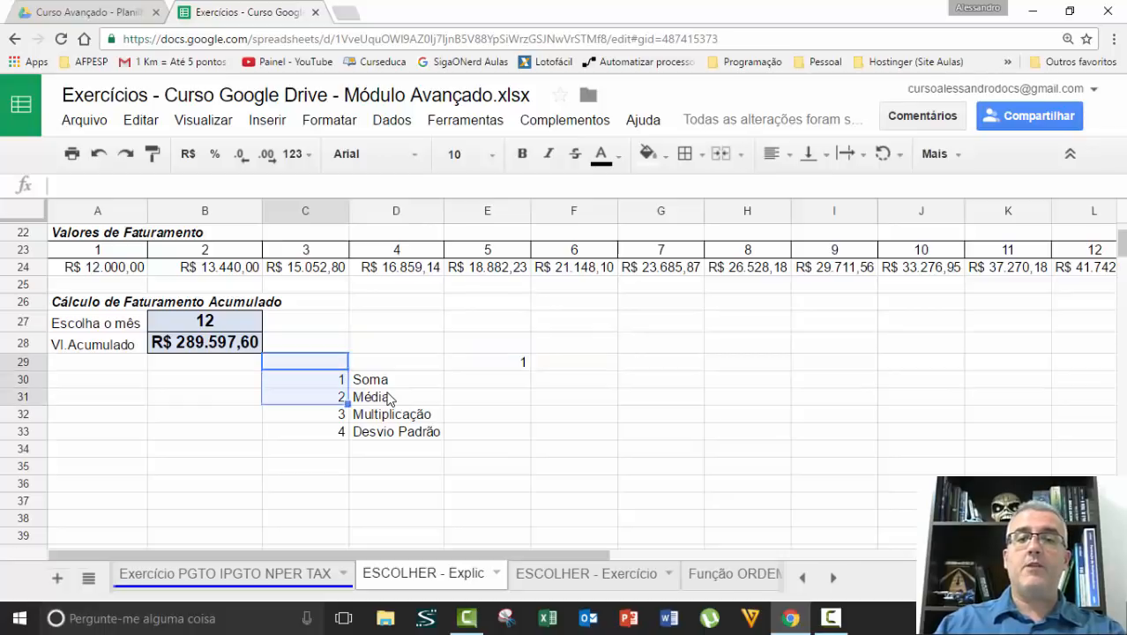
{"action": "key", "text": "shift+Down"}
{"action": "key", "text": "shift+Down"}
{"action": "key", "text": "Right"}
{"action": "key", "text": "Down"}
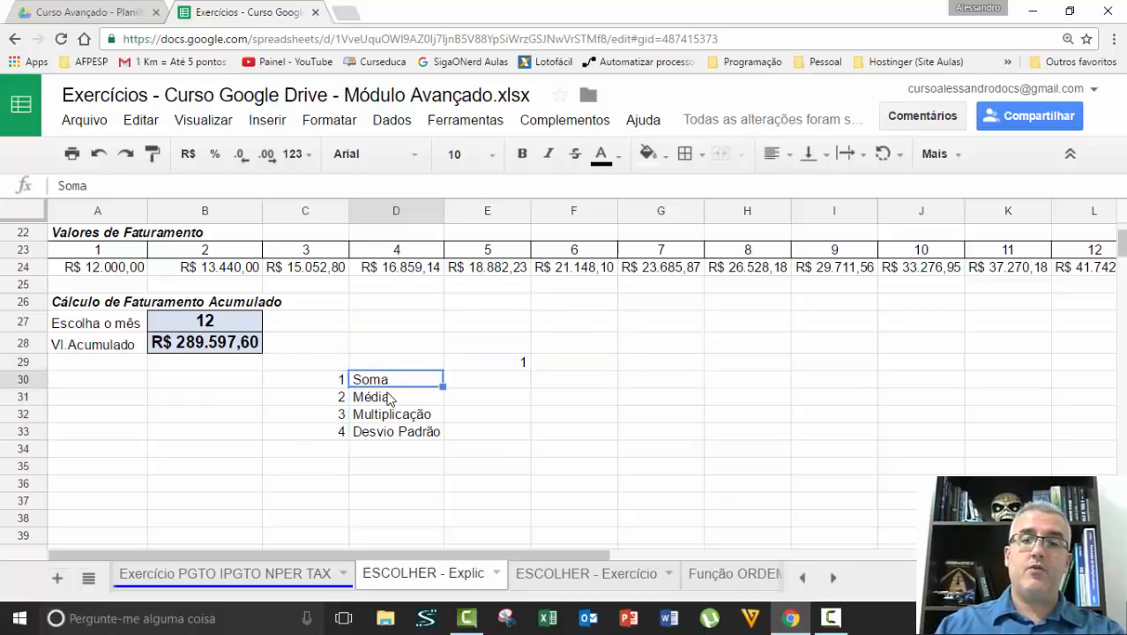
{"action": "key", "text": "Down"}
{"action": "key", "text": "Down"}
{"action": "key", "text": "Down"}
{"action": "key", "text": "Up"}
{"action": "key", "text": "Up"}
Replace the numbers in C30 to C33 with the sample values 10, 54, 88 and 999
{"action": "key", "text": "Up"}
{"action": "key", "text": "shift+Down"}
{"action": "key", "text": "shift+Down"}
{"action": "key", "text": "shift+Down"}
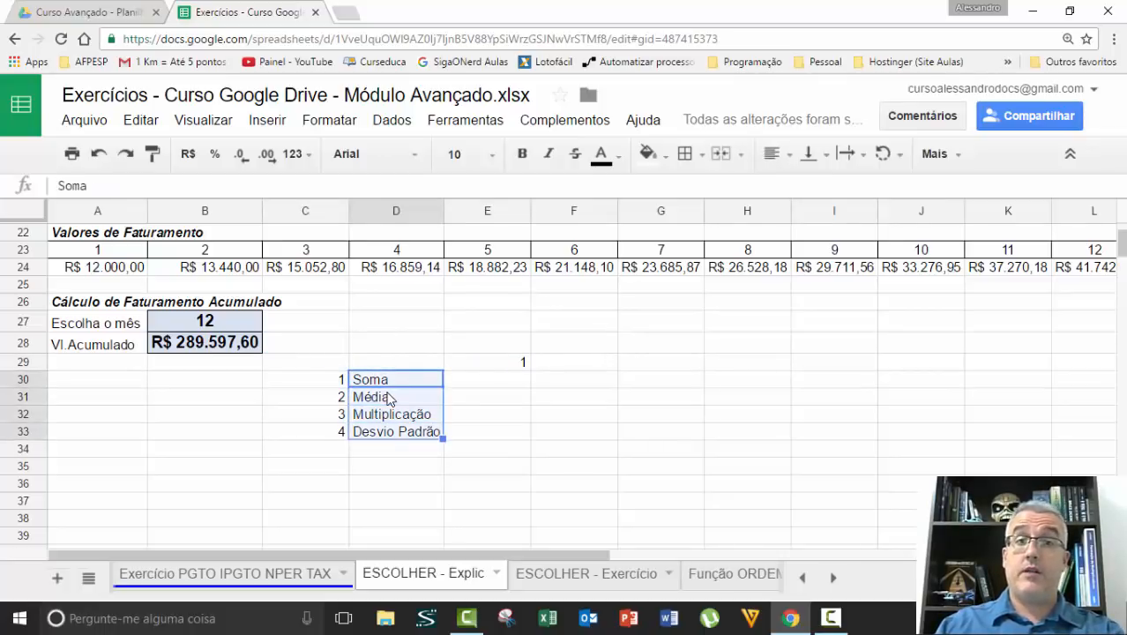
{"action": "key", "text": "Left"}
{"action": "key", "text": "Up"}
{"action": "key", "text": "Down"}
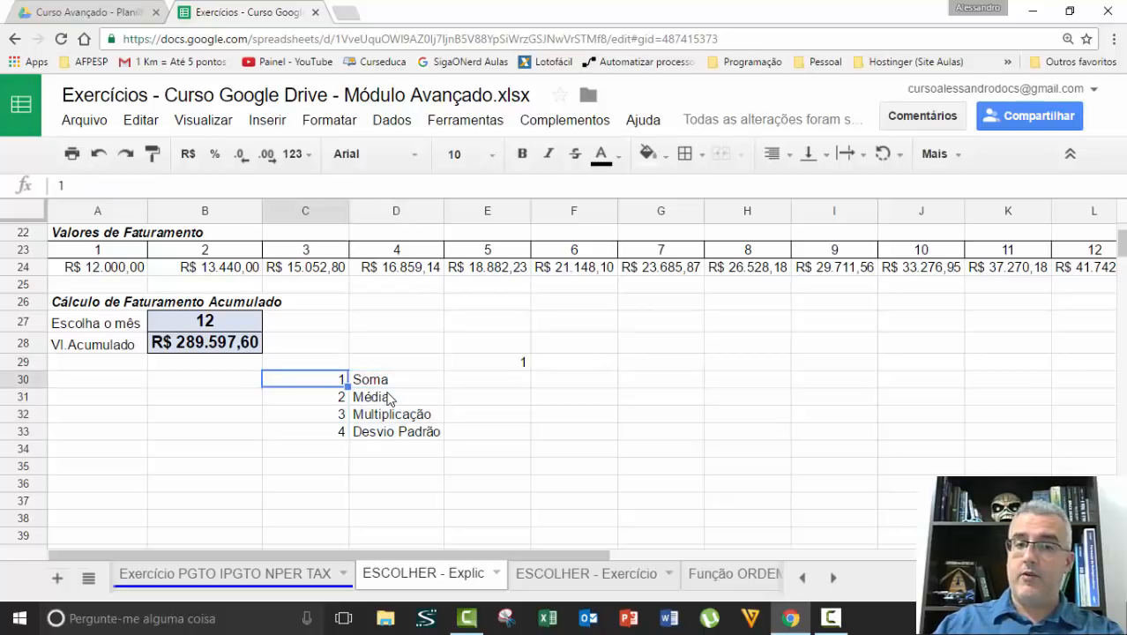
{"action": "type", "text": "10"}
{"action": "key", "text": "Return"}
{"action": "type", "text": "54"}
{"action": "key", "text": "Return"}
{"action": "type", "text": "88"}
{"action": "key", "text": "Return"}
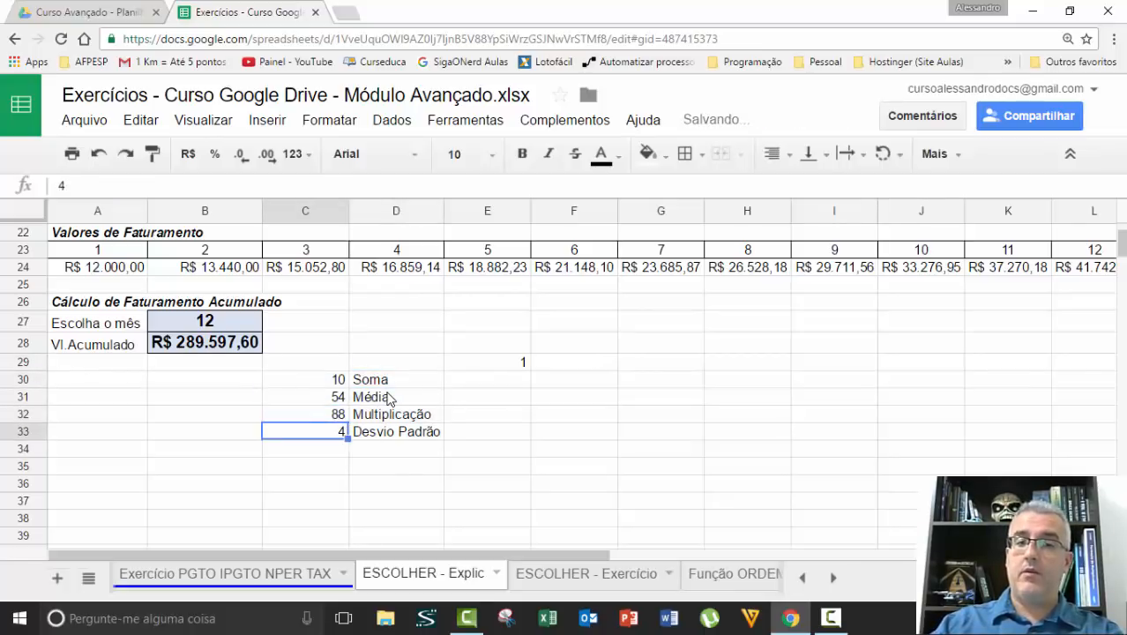
{"action": "type", "text": "999"}
{"action": "key", "text": "Return"}
Begin an ESCOLHER formula in F29 that uses E29 as its index
{"action": "key", "text": "Up"}
{"action": "key", "text": "Up"}
{"action": "key", "text": "Right"}
{"action": "key", "text": "Right"}
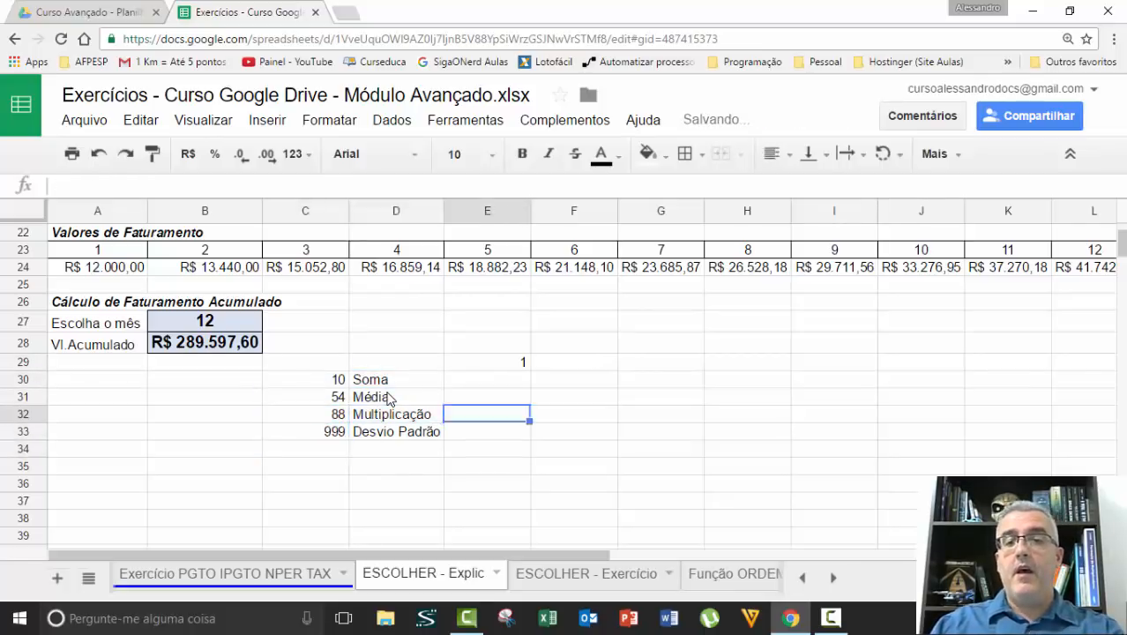
{"action": "key", "text": "Up"}
{"action": "key", "text": "Up"}
{"action": "key", "text": "Up"}
{"action": "key", "text": "Right"}
{"action": "key", "text": "Left"}
{"action": "key", "text": "Right"}
{"action": "type", "text": "="}
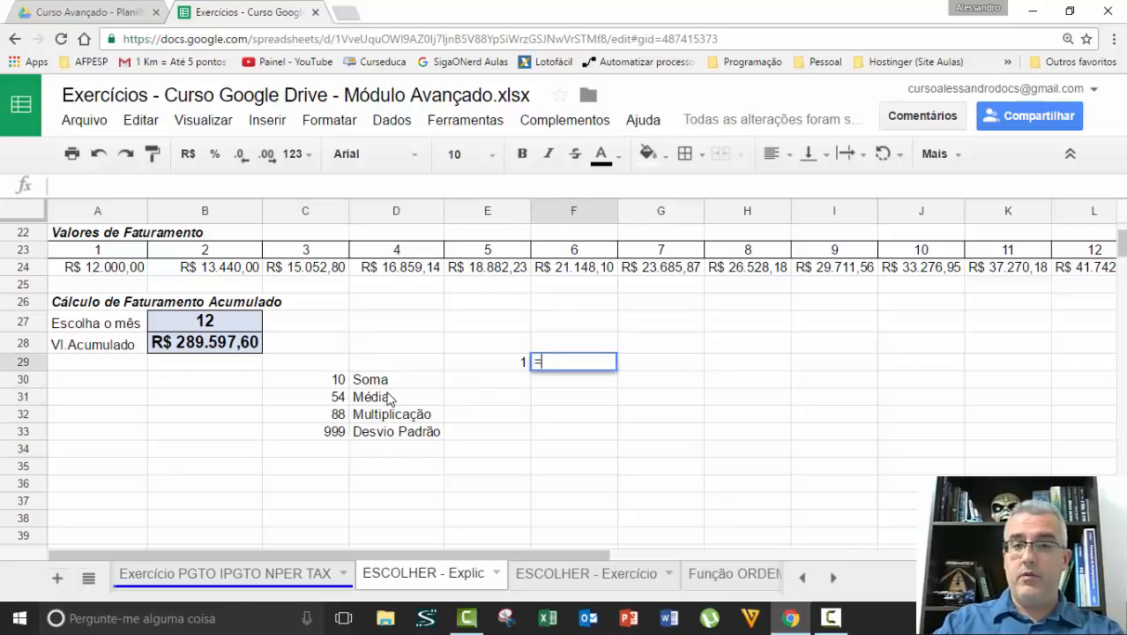
{"action": "type", "text": "escolher("}
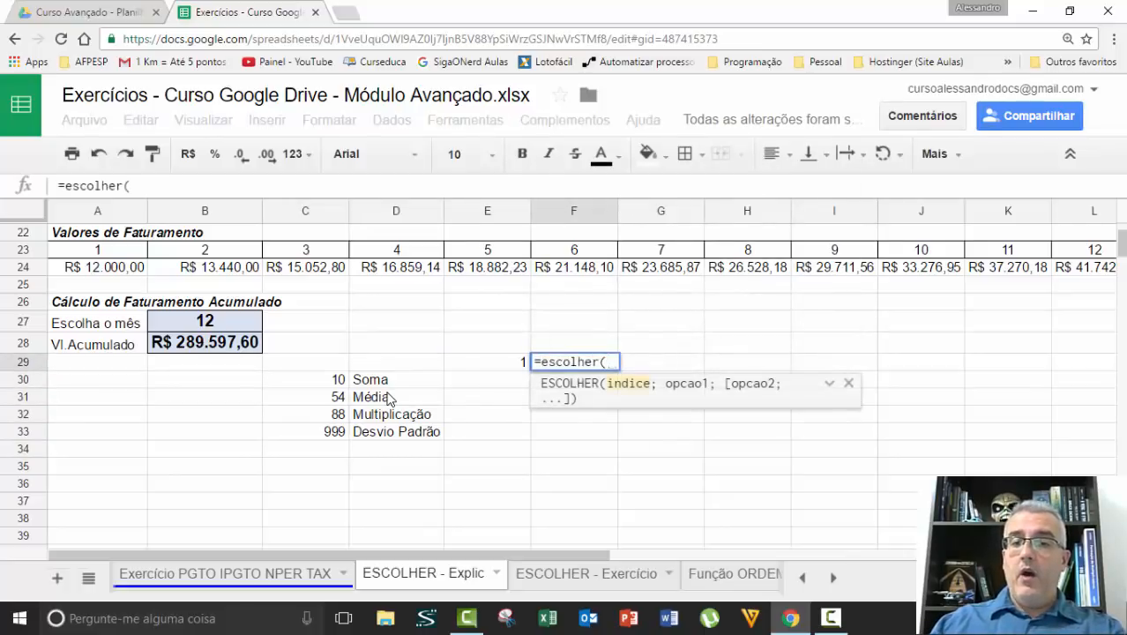
{"action": "key", "text": "Left"}
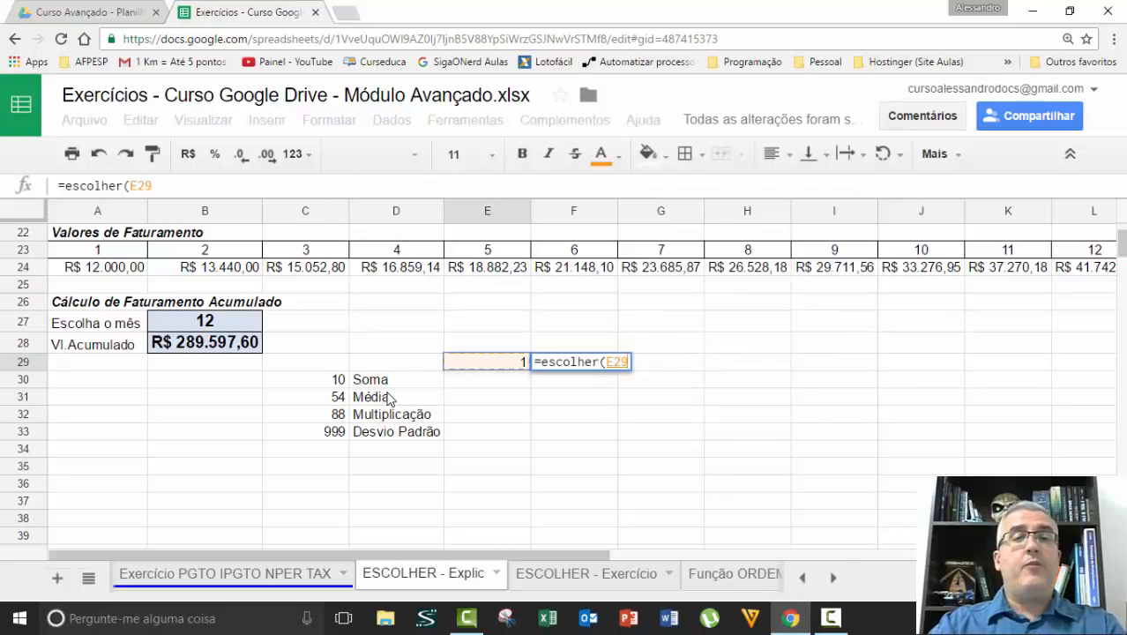
{"action": "type", "text": ";"}
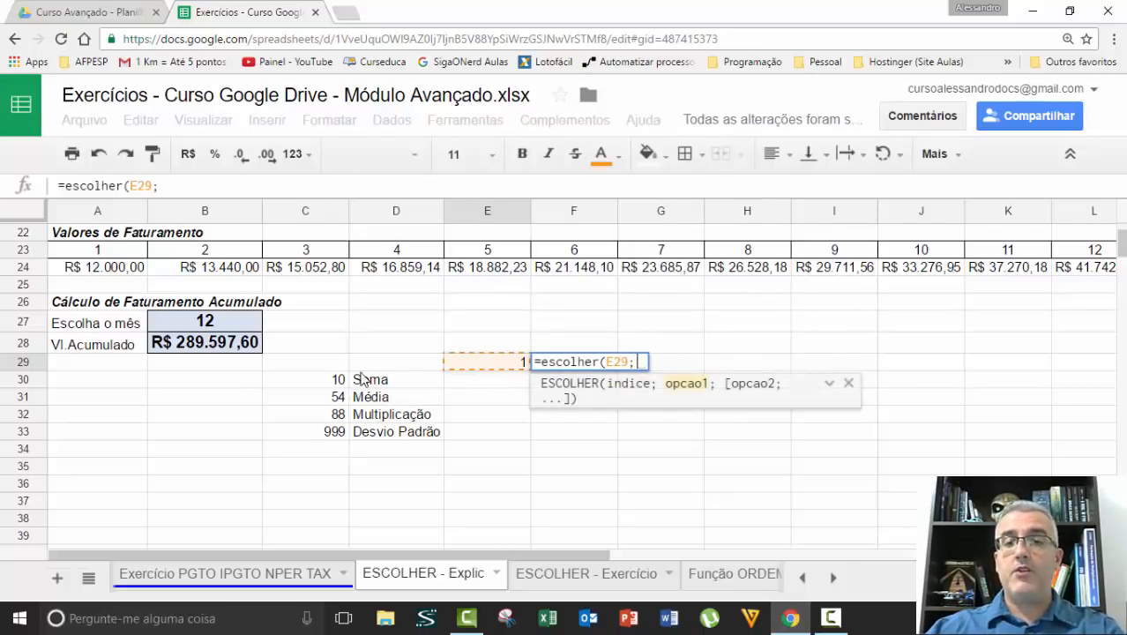
{"action": "type", "text": "soma("}
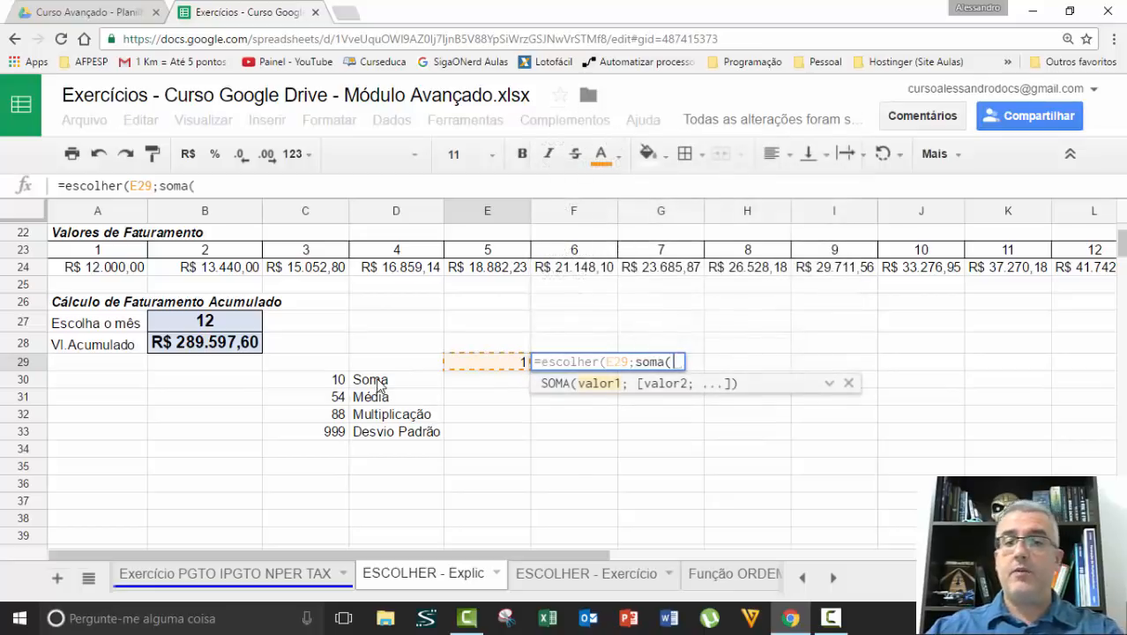
Add soma(C30:C33) and média(C30:C33) as the first two options of the ESCOLHER formula
{"action": "left_click", "coordinate": [338, 379]}
{"action": "left_click_drag", "start_coordinate": [337, 379], "coordinate": [357, 443]}
{"action": "type", "text": ");"}
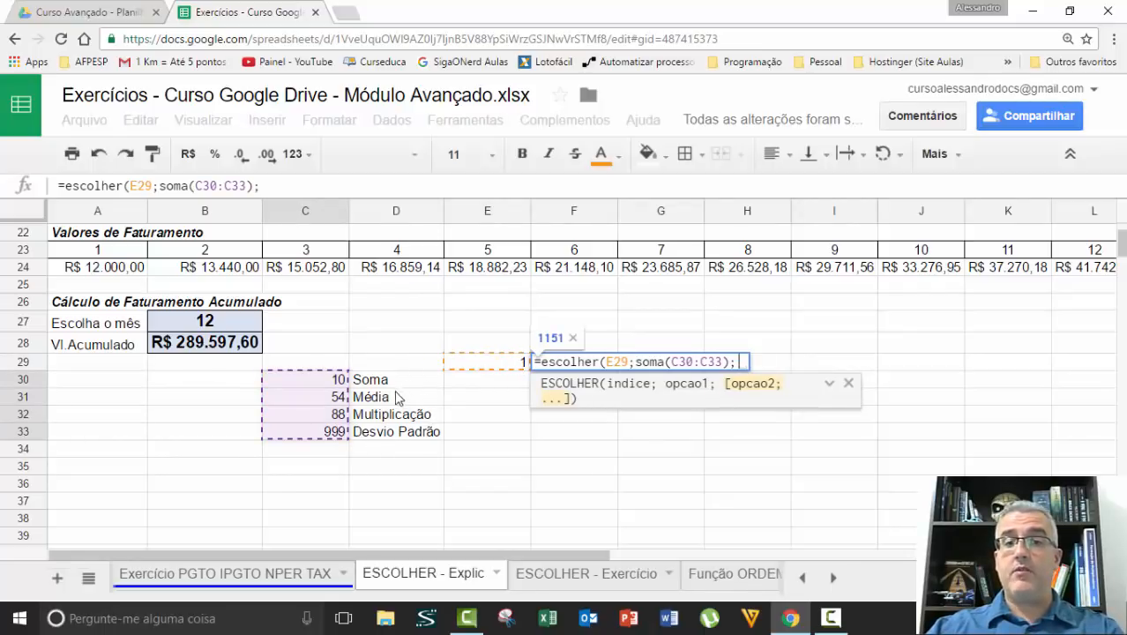
{"action": "type", "text": "média("}
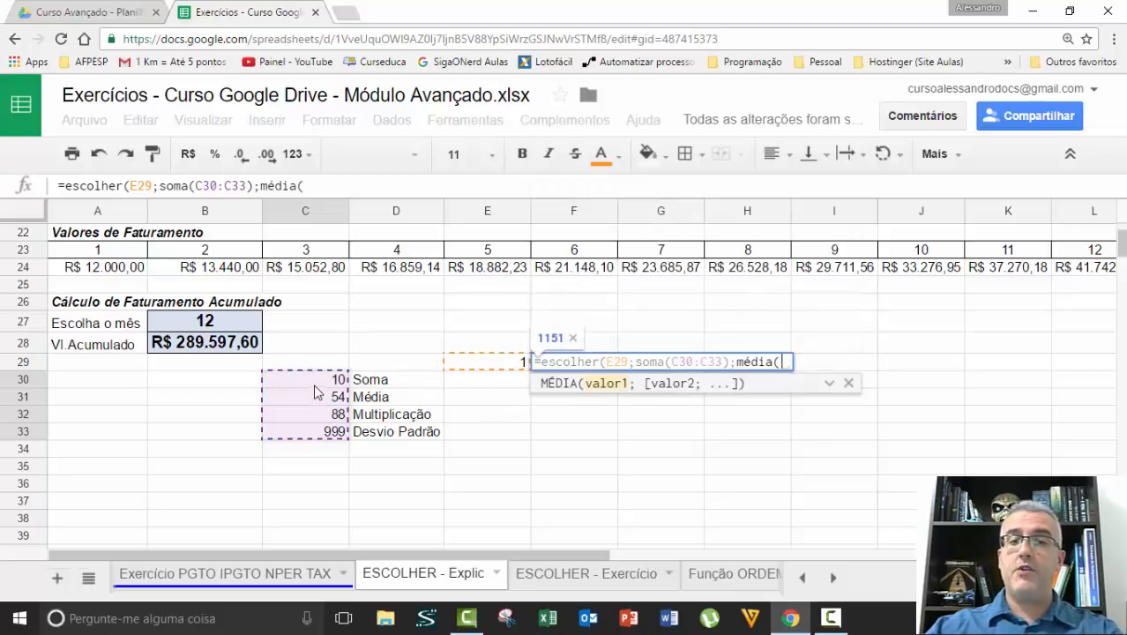
{"action": "left_click_drag", "start_coordinate": [313, 381], "coordinate": [307, 441]}
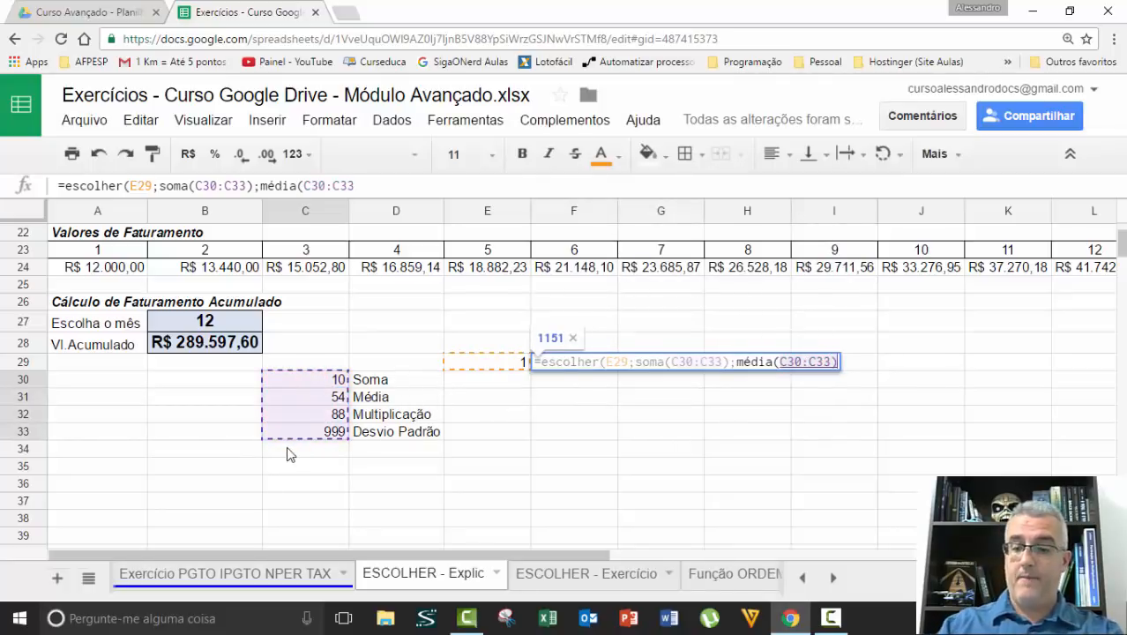
{"action": "type", "text": ");"}
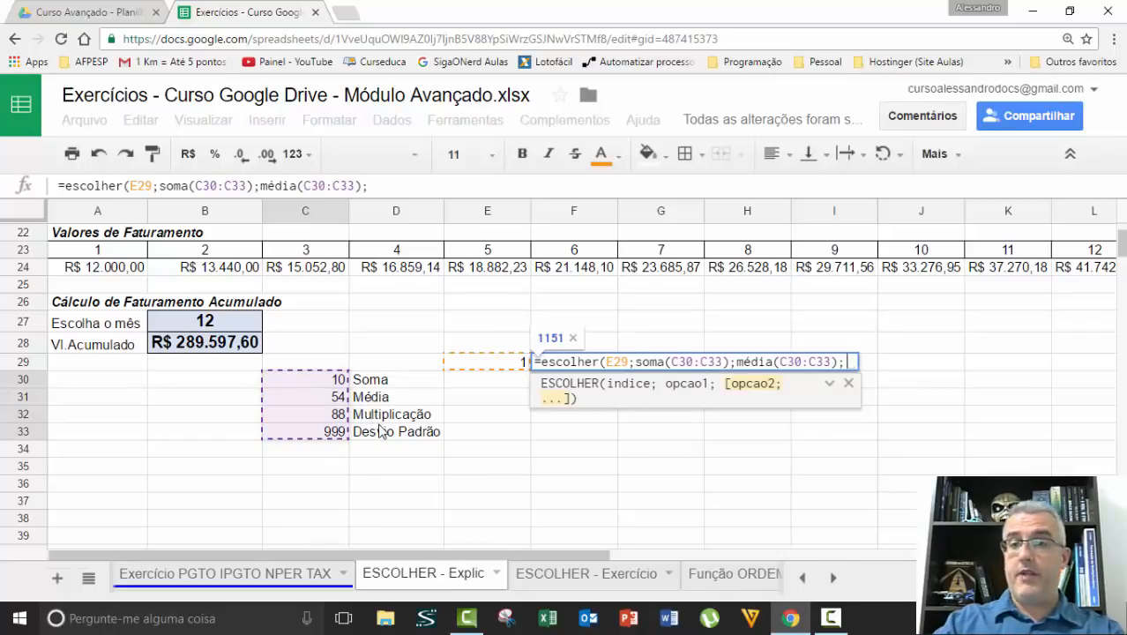
{"action": "type", "text": "mult("}
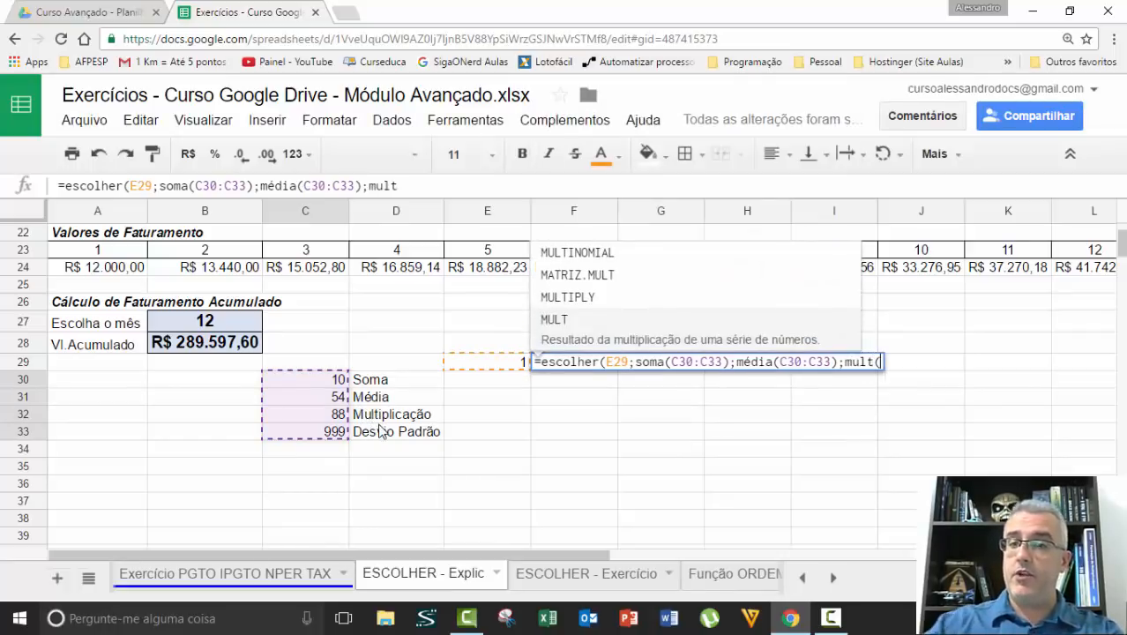
Add mult(C30:C33) and DESVPAD(C30:C33) as the third and fourth options and complete the formula in F29
{"action": "left_click_drag", "start_coordinate": [328, 385], "coordinate": [321, 438]}
{"action": "type", "text": ");"}
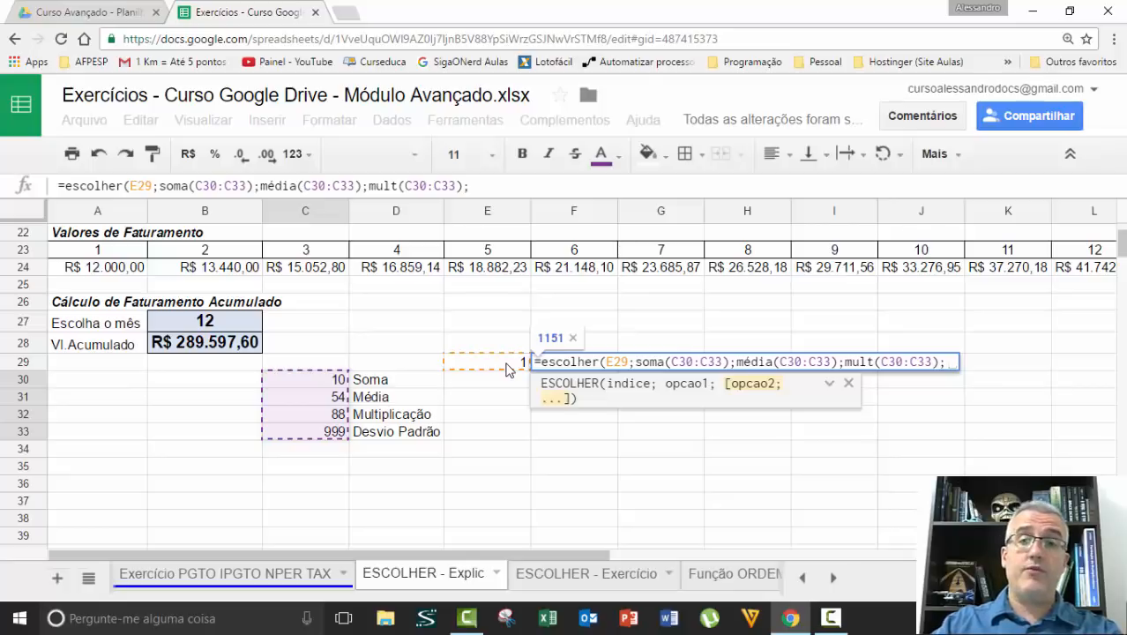
{"action": "type", "text": "desv"}
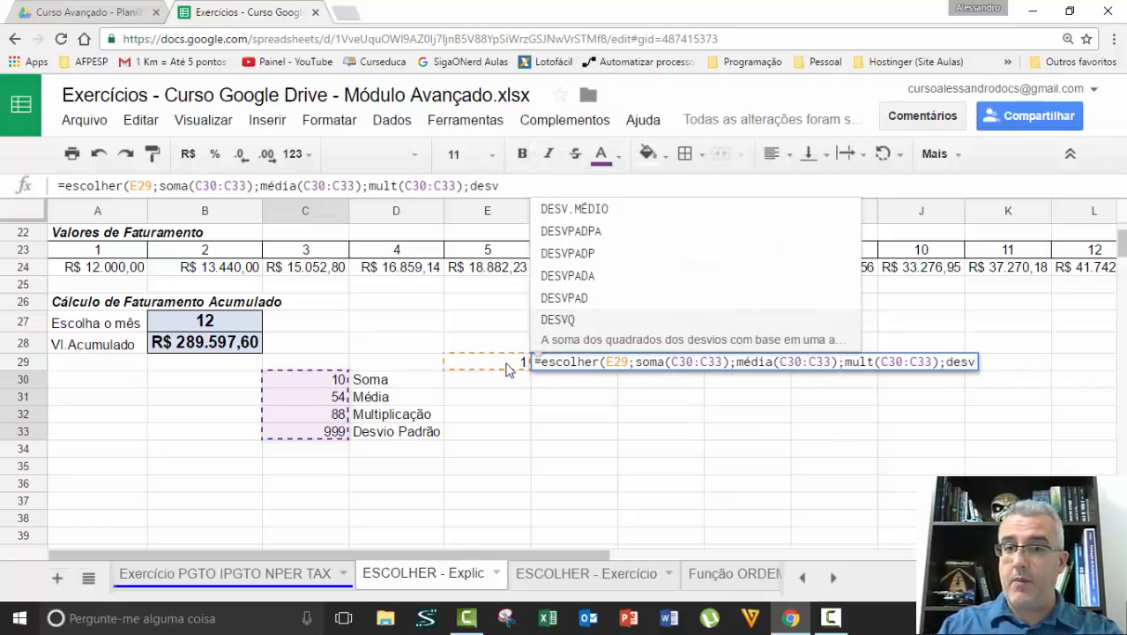
{"action": "key", "text": "Up"}
{"action": "key", "text": "Up"}
{"action": "key", "text": "Down"}
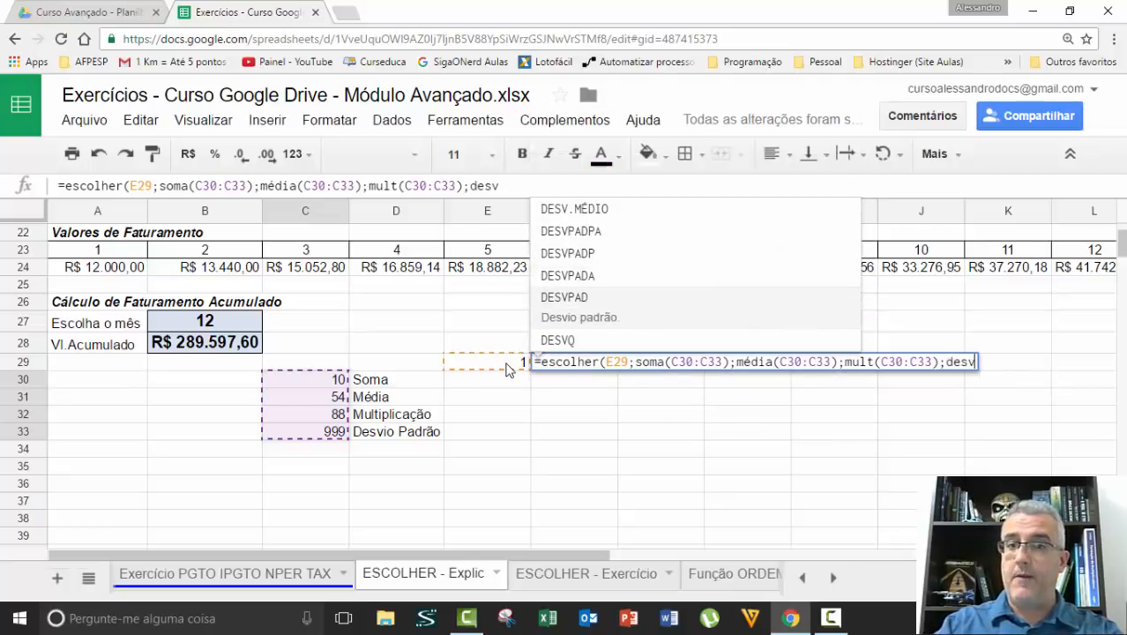
{"action": "key", "text": "Tab"}
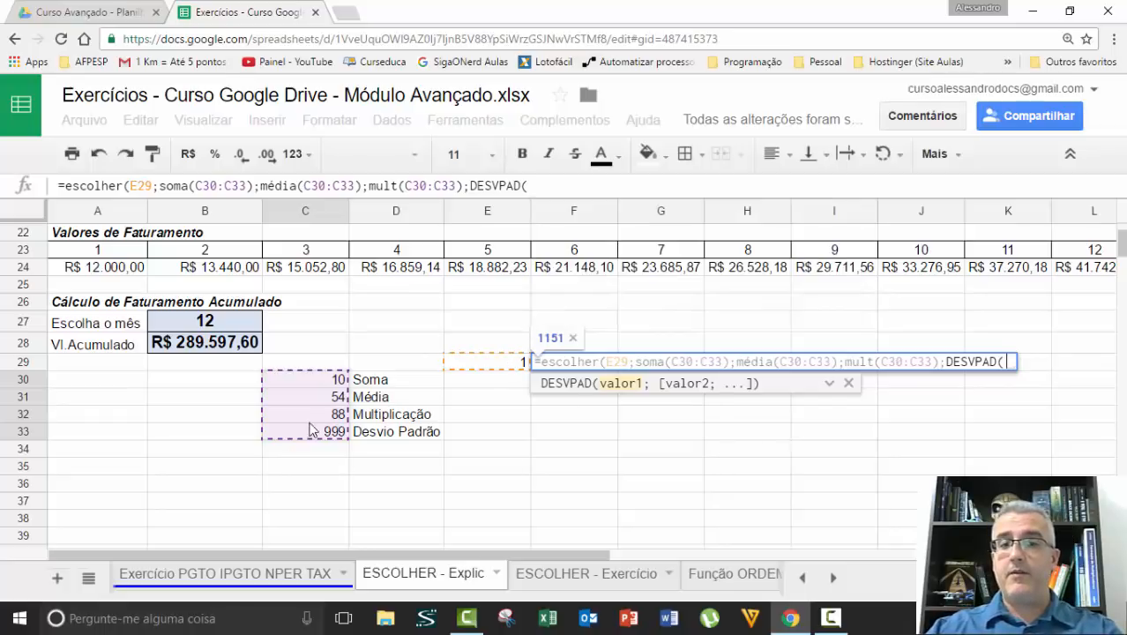
{"action": "left_click_drag", "start_coordinate": [328, 379], "coordinate": [333, 441]}
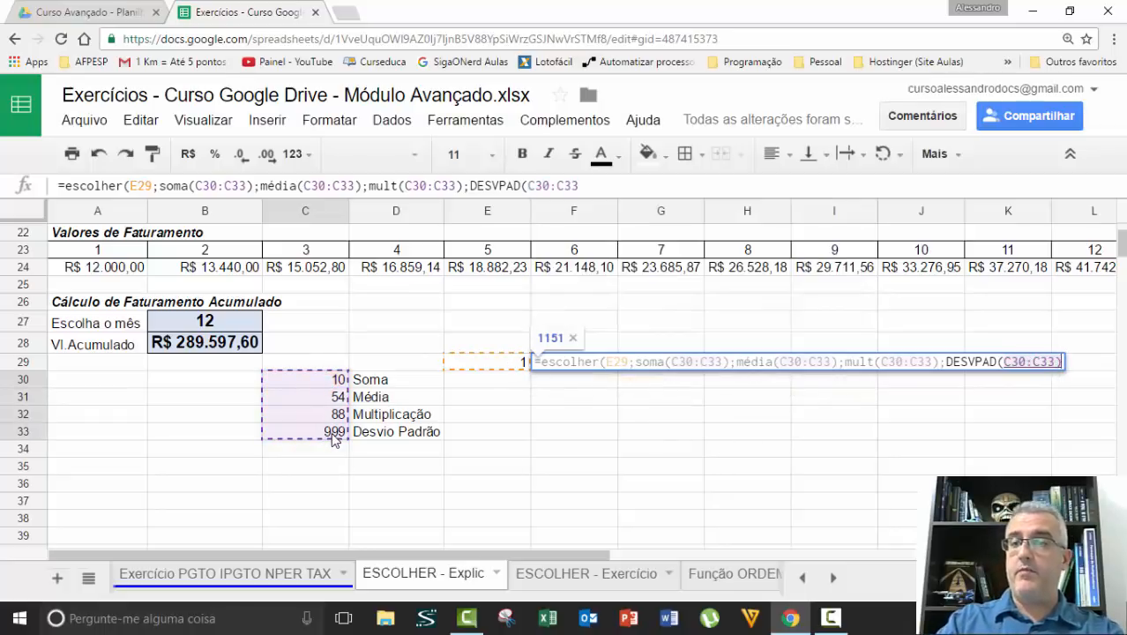
{"action": "type", "text": "))"}
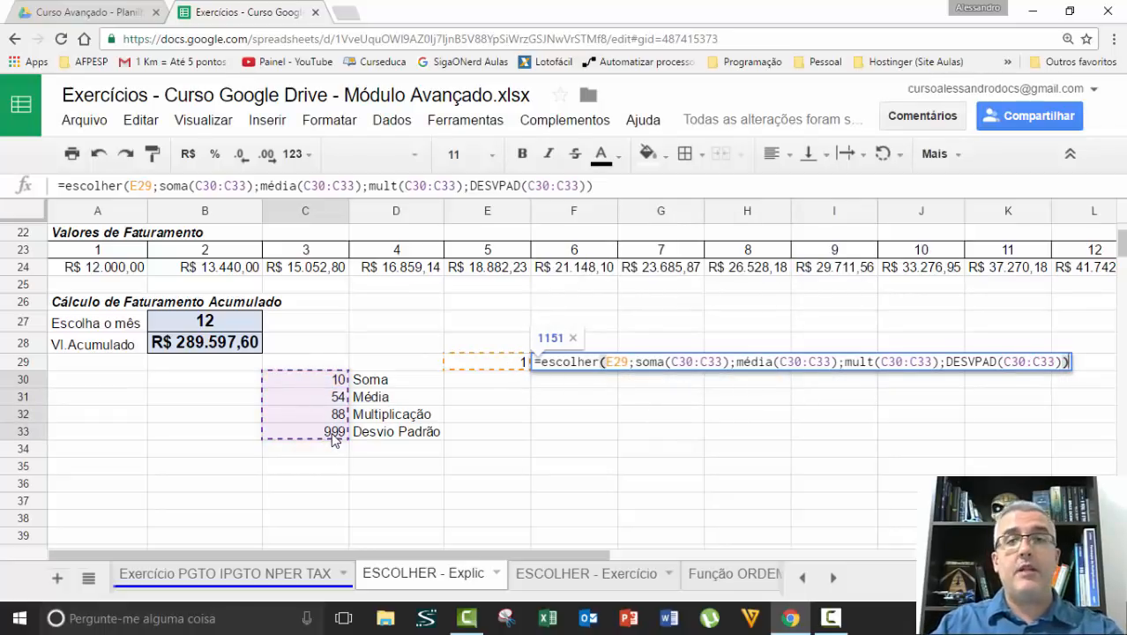
{"action": "key", "text": "Return"}
Try the average option by setting the index in E29 to 2
{"action": "key", "text": "Up"}
{"action": "key", "text": "Left"}
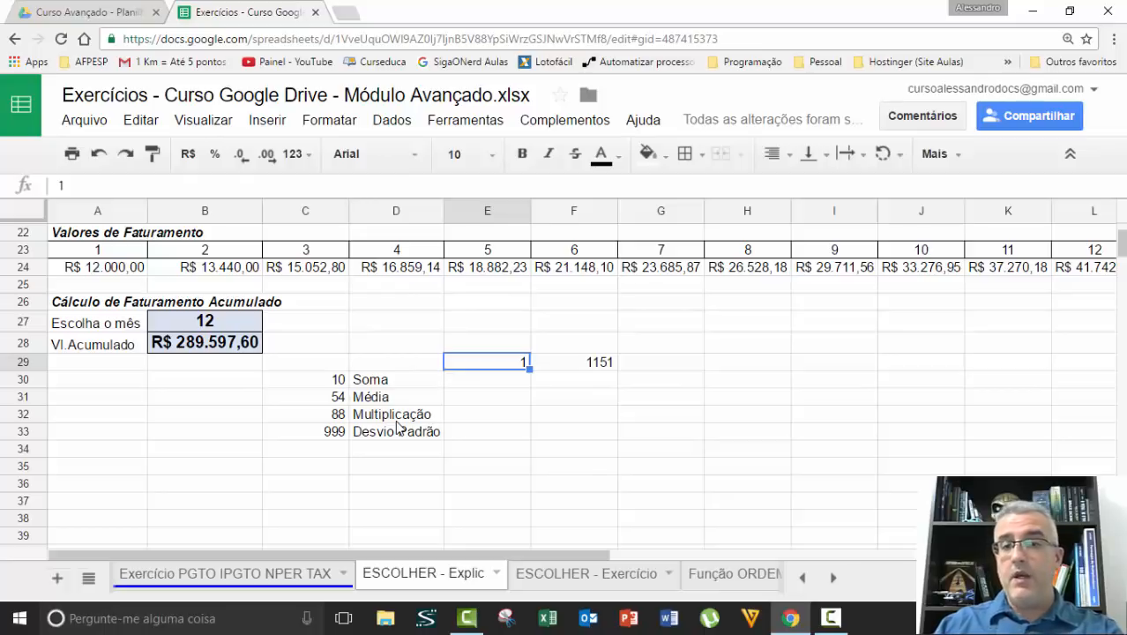
{"action": "type", "text": "2"}
{"action": "key", "text": "Return"}
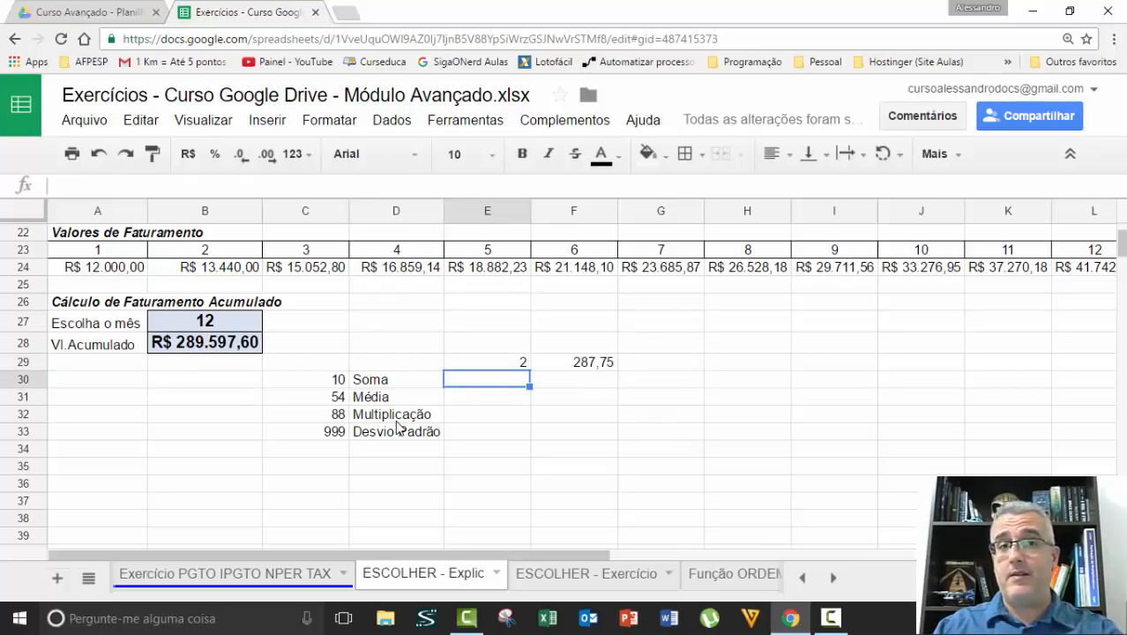
Set the index in E29 to 3 to choose the multiplication option
{"action": "key", "text": "Up"}
{"action": "type", "text": "3"}
{"action": "key", "text": "Return"}
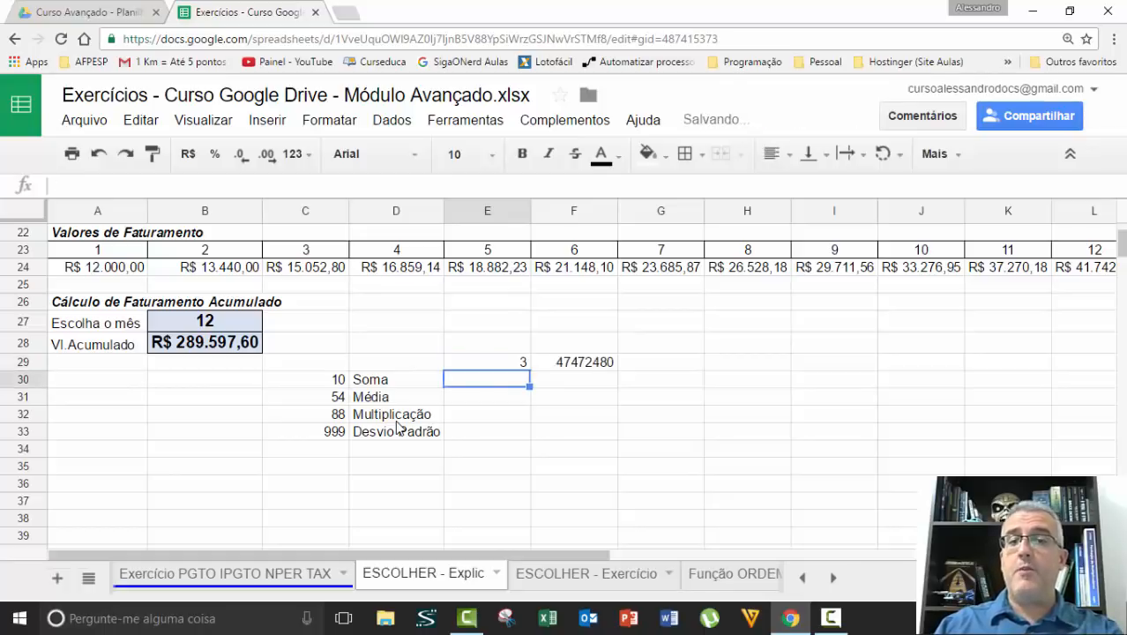
Set the index in E29 to 4 to choose the standard deviation option
{"action": "key", "text": "Up"}
{"action": "type", "text": "4"}
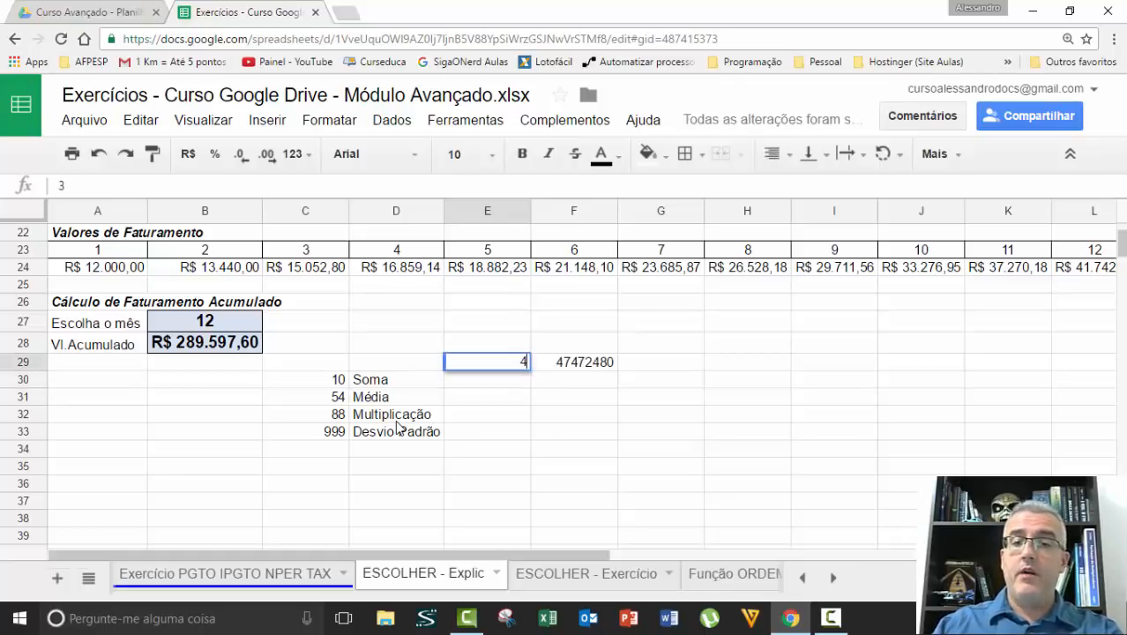
{"action": "key", "text": "Return"}
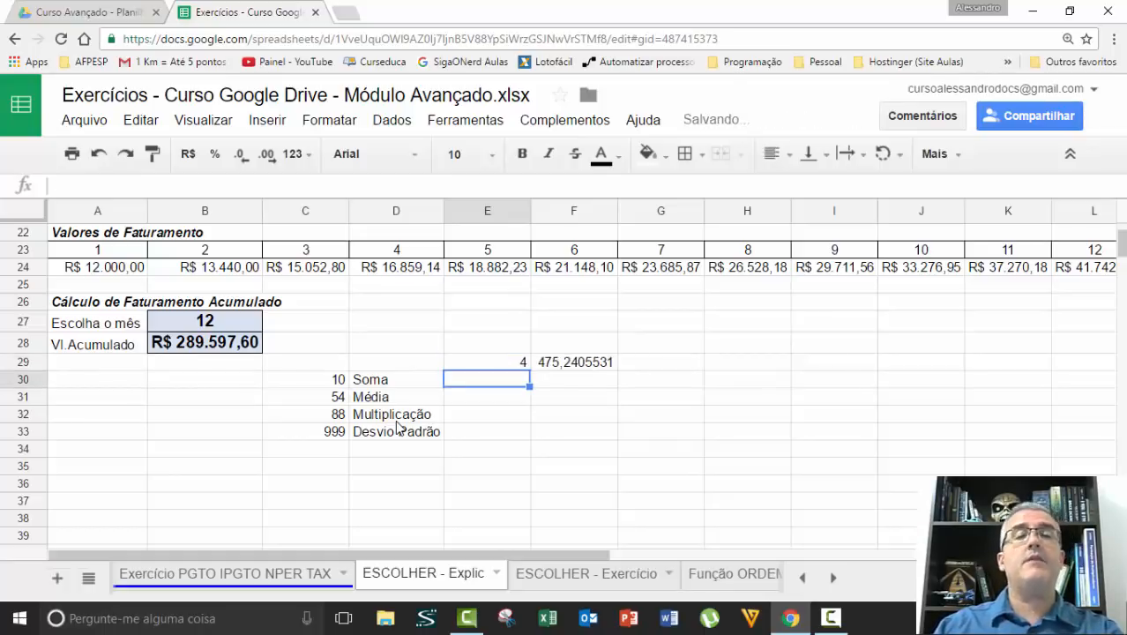
Set the index in E29 to 1 to choose the sum option
{"action": "key", "text": "Up"}
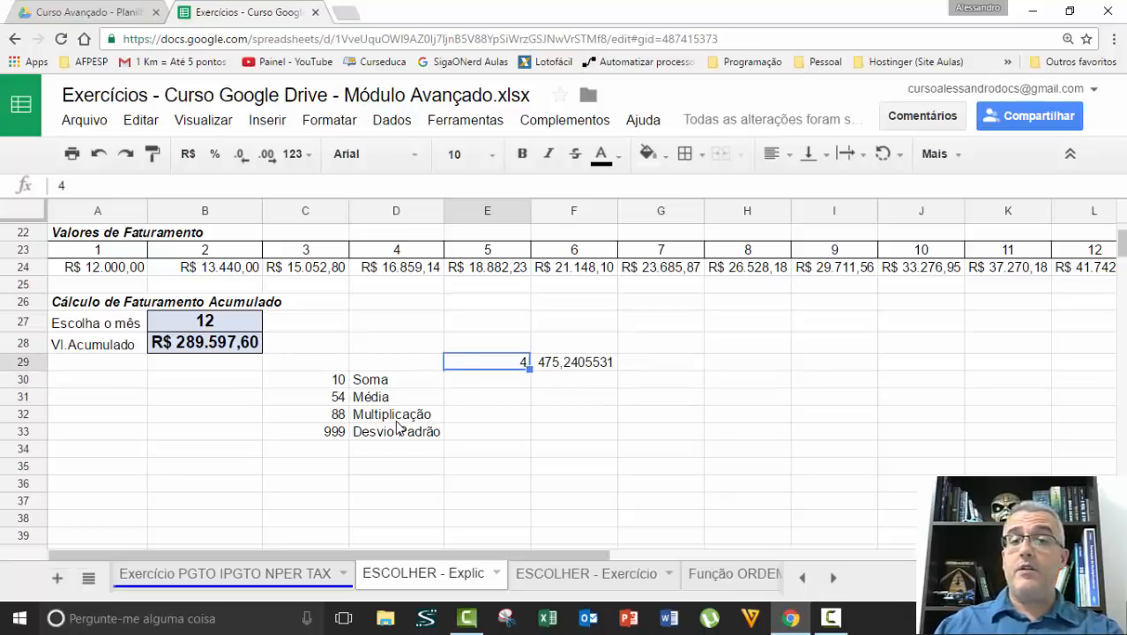
{"action": "type", "text": "1"}
{"action": "key", "text": "Return"}
{"action": "key", "text": "Up"}
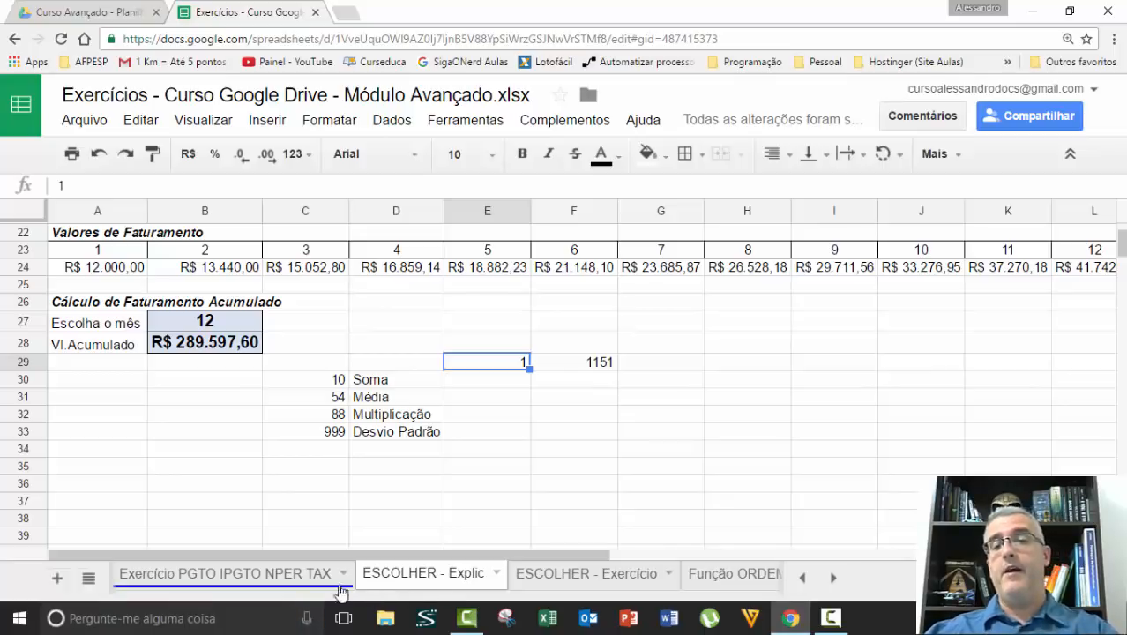
Change the colour of the ESCOLHER - Explic sheet tab to blue
{"action": "left_click", "coordinate": [496, 573]}
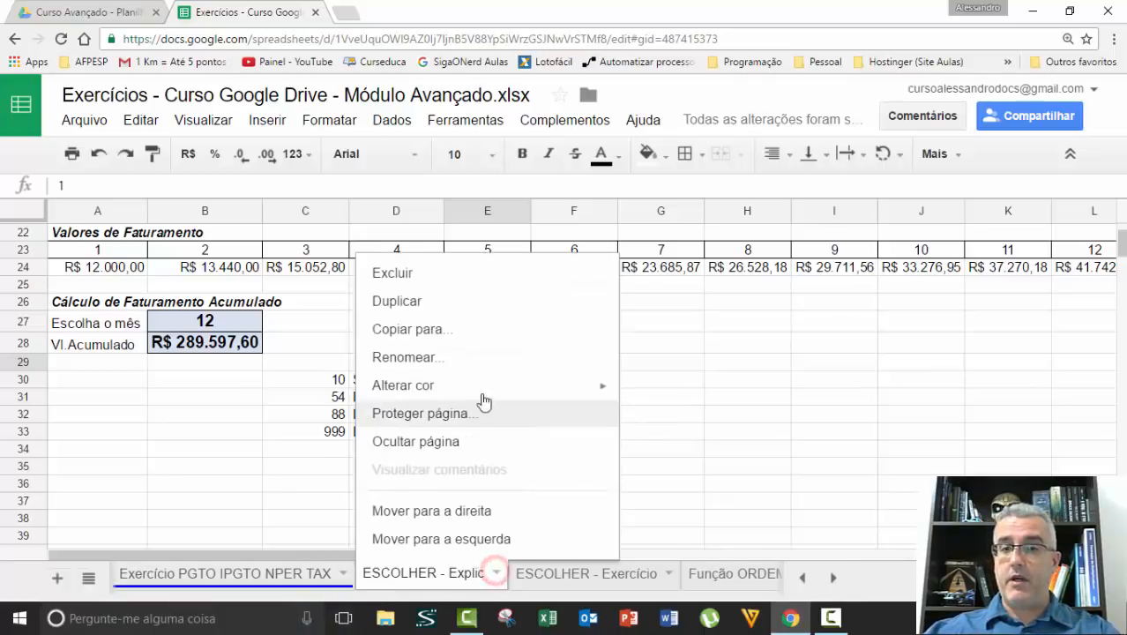
{"action": "left_click", "coordinate": [478, 384]}
{"action": "left_click", "coordinate": [769, 191]}
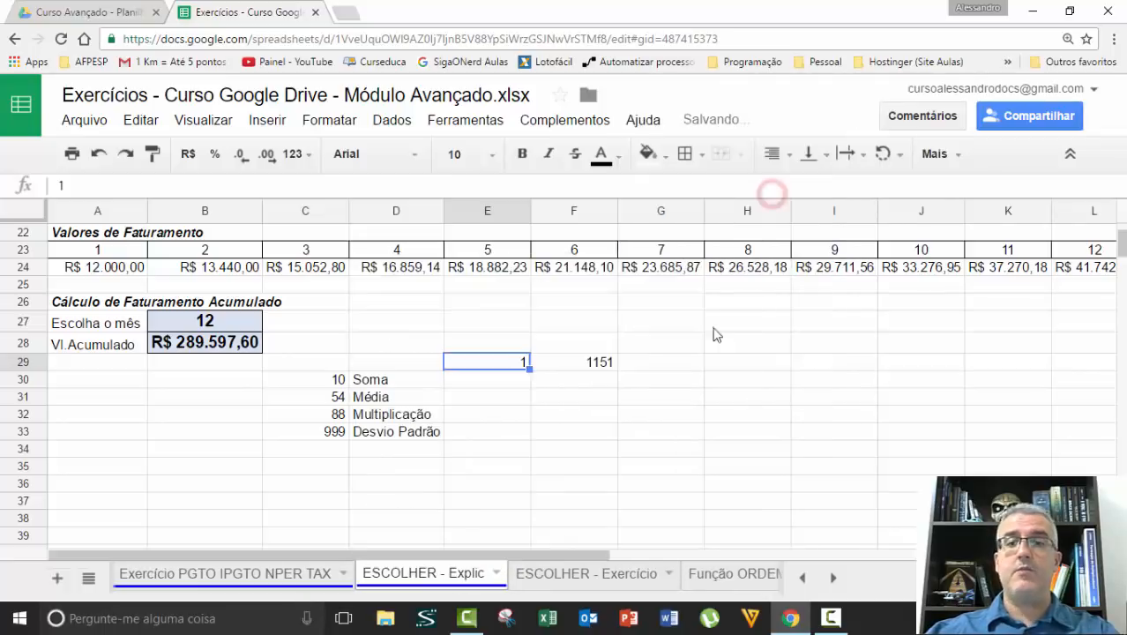
{"action": "left_click", "coordinate": [674, 413]}
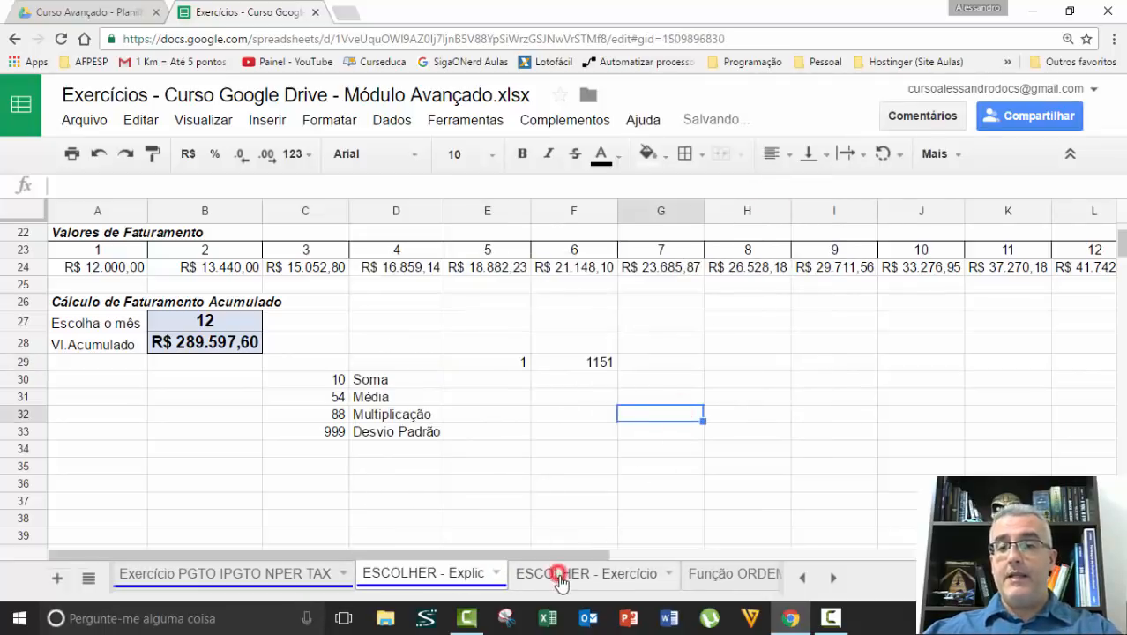
Switch to the ESCOLHER - Exercício sheet and go to its first cell
{"action": "left_click", "coordinate": [548, 575]}
{"action": "left_click", "coordinate": [531, 302]}
{"action": "key", "text": "ctrl+Home"}
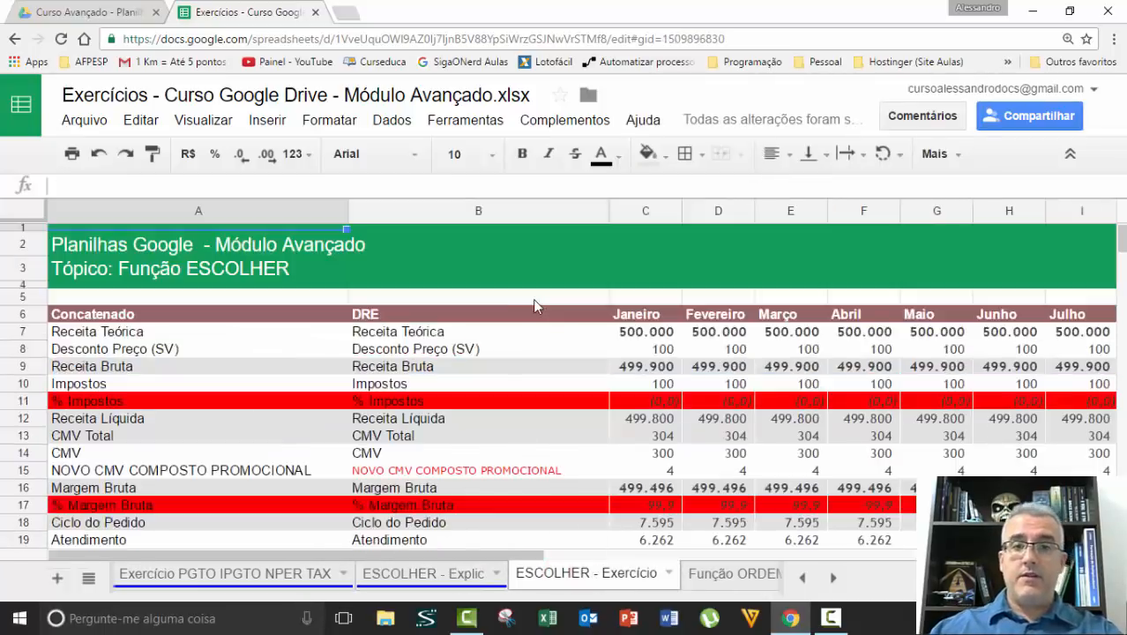
Examine the header row of the DRE table, from Concatenado through the months to the Mês and Mês Atual columns
{"action": "key", "text": "Down"}
{"action": "key", "text": "Down"}
{"action": "key", "text": "Down"}
{"action": "key", "text": "Right"}
{"action": "key", "text": "Right"}
{"action": "key", "text": "Right"}
{"action": "key", "text": "Left"}
{"action": "key", "text": "Left"}
{"action": "key", "text": "Left"}
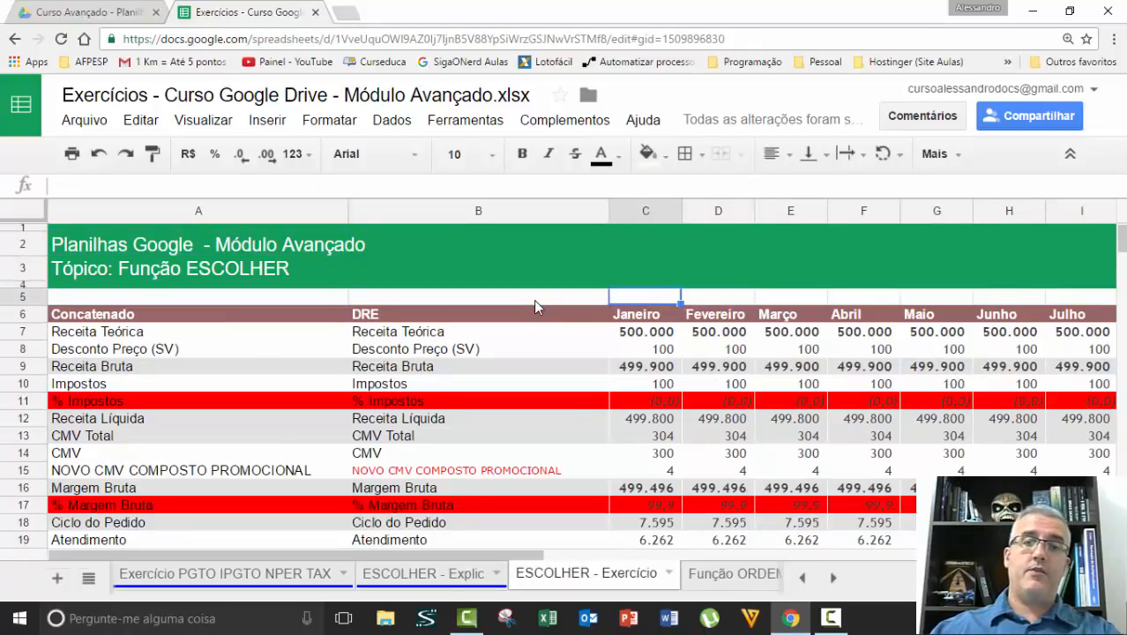
{"action": "key", "text": "Down"}
{"action": "key", "text": "Down"}
{"action": "key", "text": "Up"}
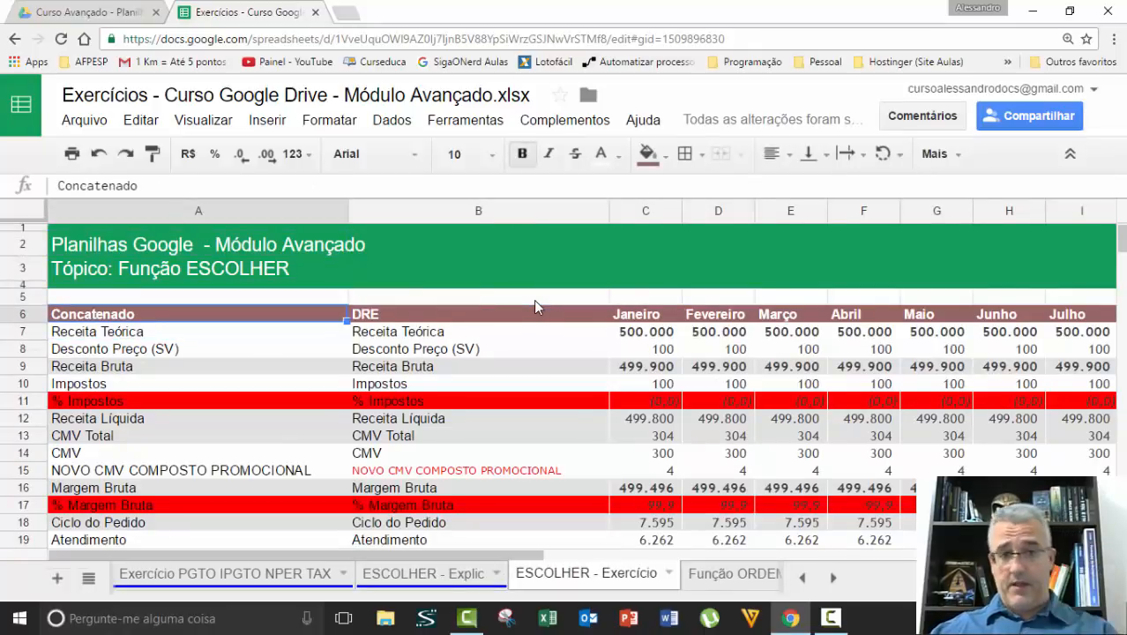
{"action": "key", "text": "Right"}
{"action": "key", "text": "Right"}
{"action": "key", "text": "Right"}
{"action": "key", "text": "Right"}
{"action": "key", "text": "Right"}
{"action": "key", "text": "Right"}
{"action": "key", "text": "Right"}
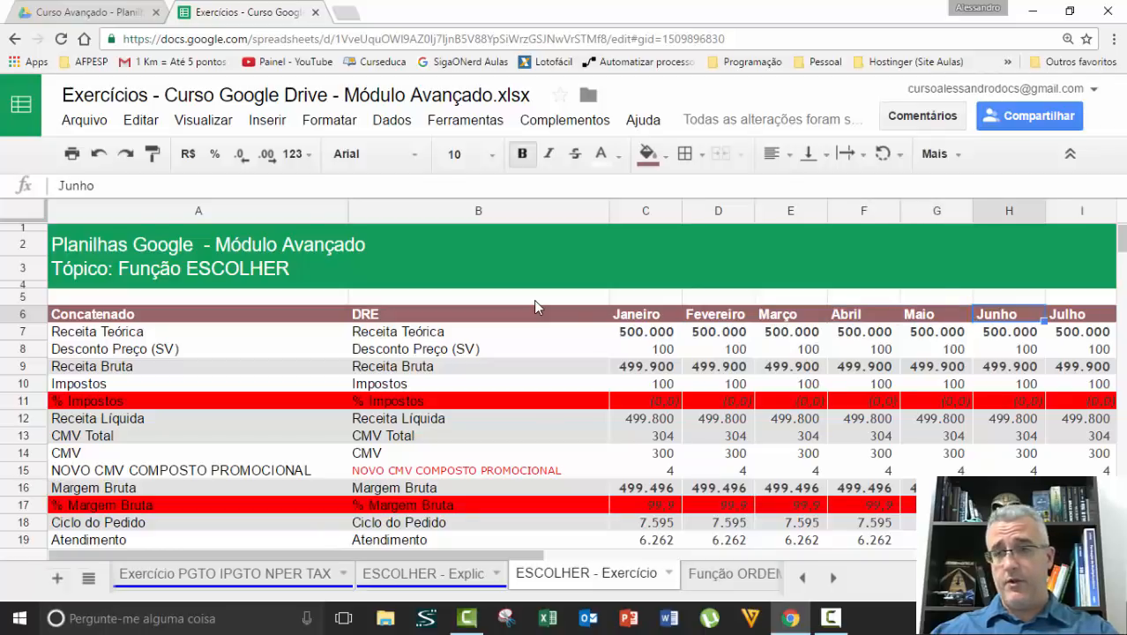
{"action": "key", "text": "Right"}
{"action": "key", "text": "Right"}
{"action": "key", "text": "Right"}
{"action": "key", "text": "Right"}
{"action": "key", "text": "Right"}
{"action": "key", "text": "Right"}
{"action": "key", "text": "Right"}
{"action": "key", "text": "Right"}
{"action": "key", "text": "Right"}
{"action": "key", "text": "Right"}
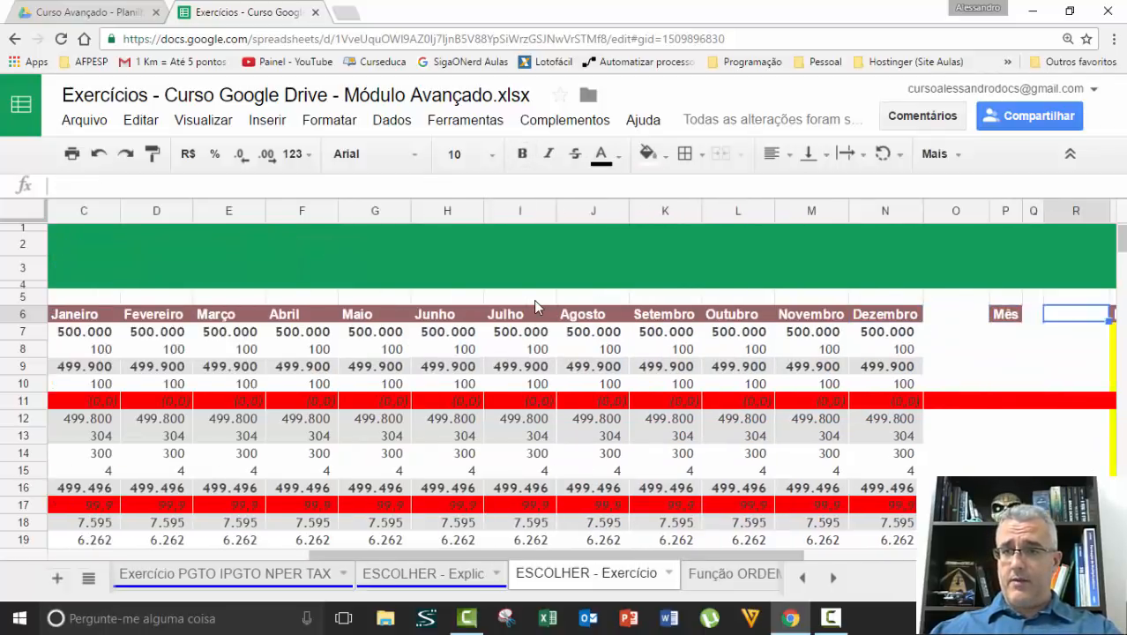
{"action": "key", "text": "Right"}
Enter 5 as the month number in Q6, beside the Mês label
{"action": "key", "text": "Left"}
{"action": "key", "text": "Left"}
{"action": "key", "text": "Left"}
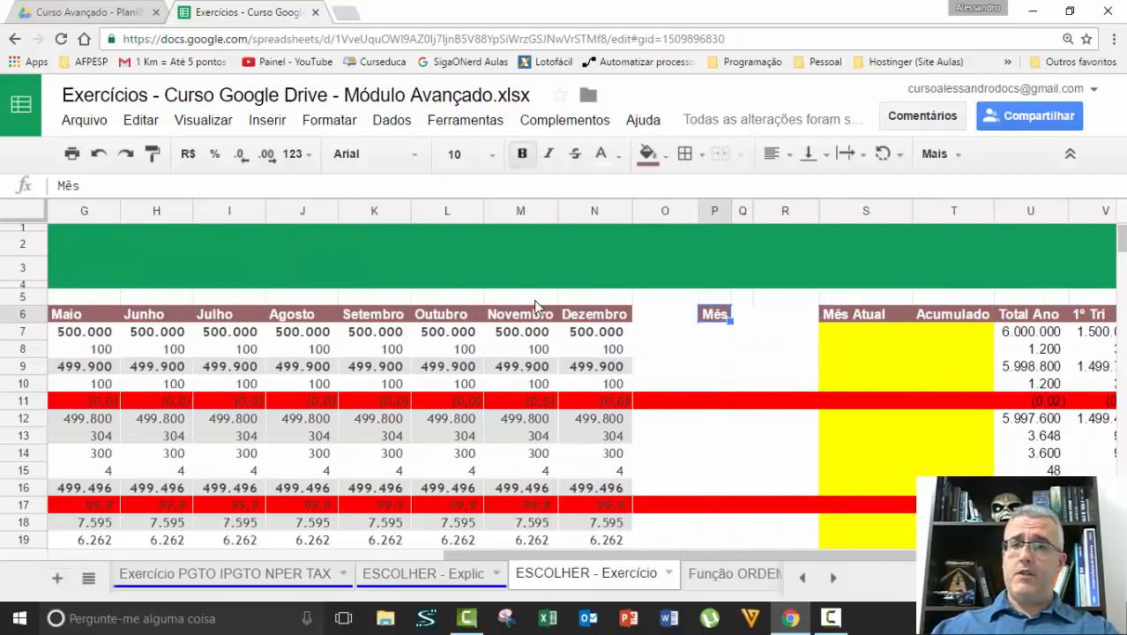
{"action": "key", "text": "Right"}
{"action": "type", "text": "5"}
{"action": "key", "text": "Return"}
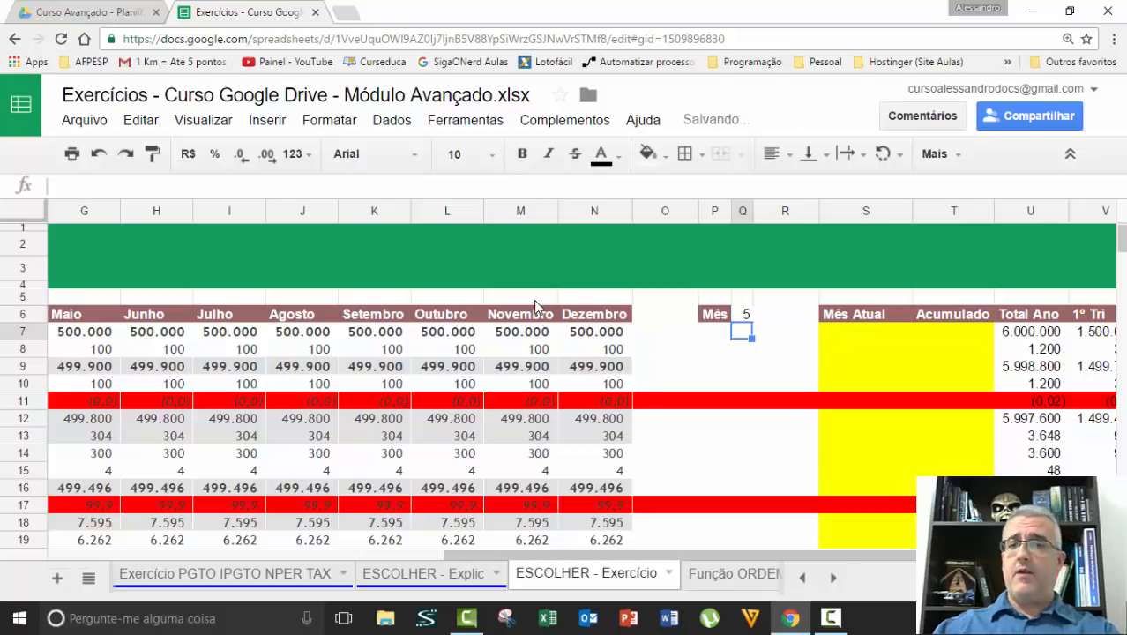
Compare the yellow Mês Atual cells in column S with the corresponding Maio values in column G, row by row
{"action": "key", "text": "Up"}
{"action": "key", "text": "Right"}
{"action": "key", "text": "Right"}
{"action": "key", "text": "Down"}
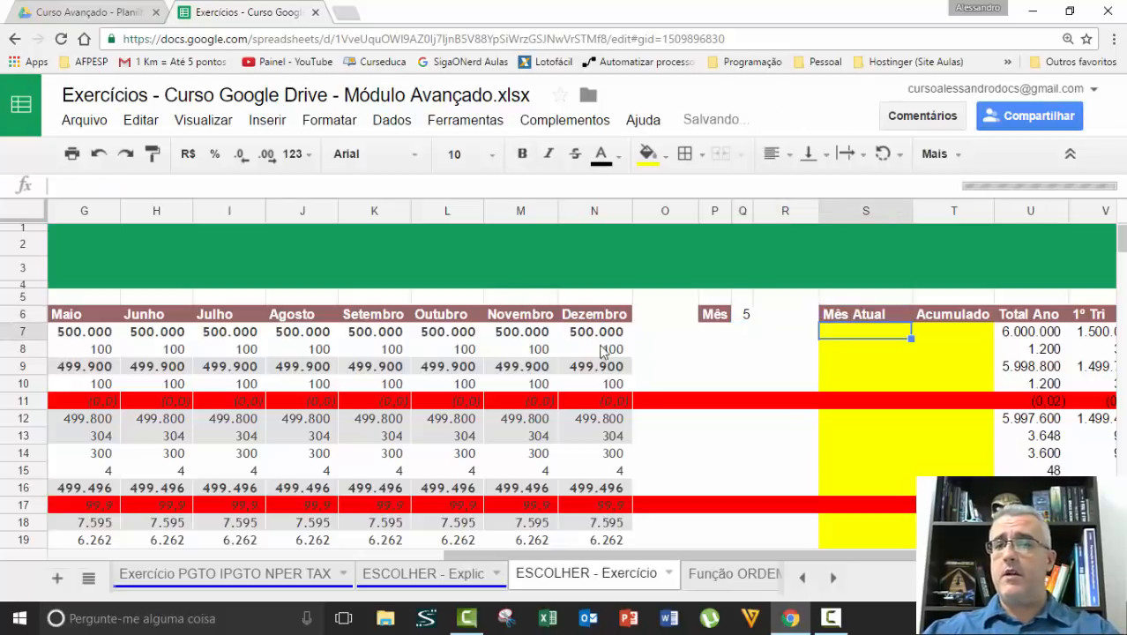
{"action": "left_click", "coordinate": [855, 211]}
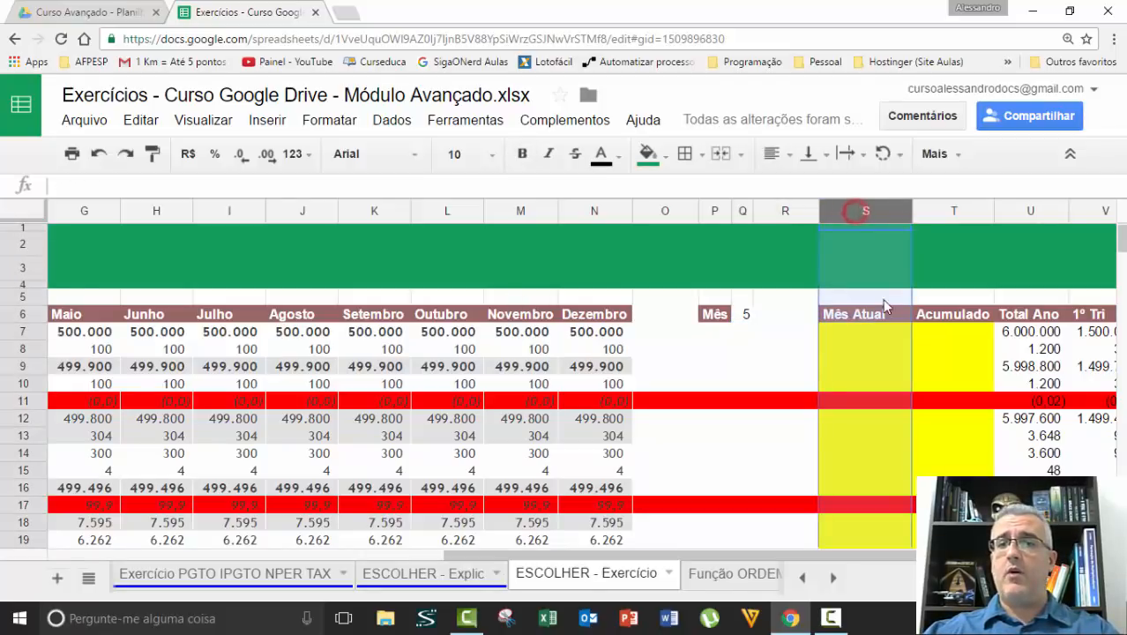
{"action": "left_click", "coordinate": [847, 329]}
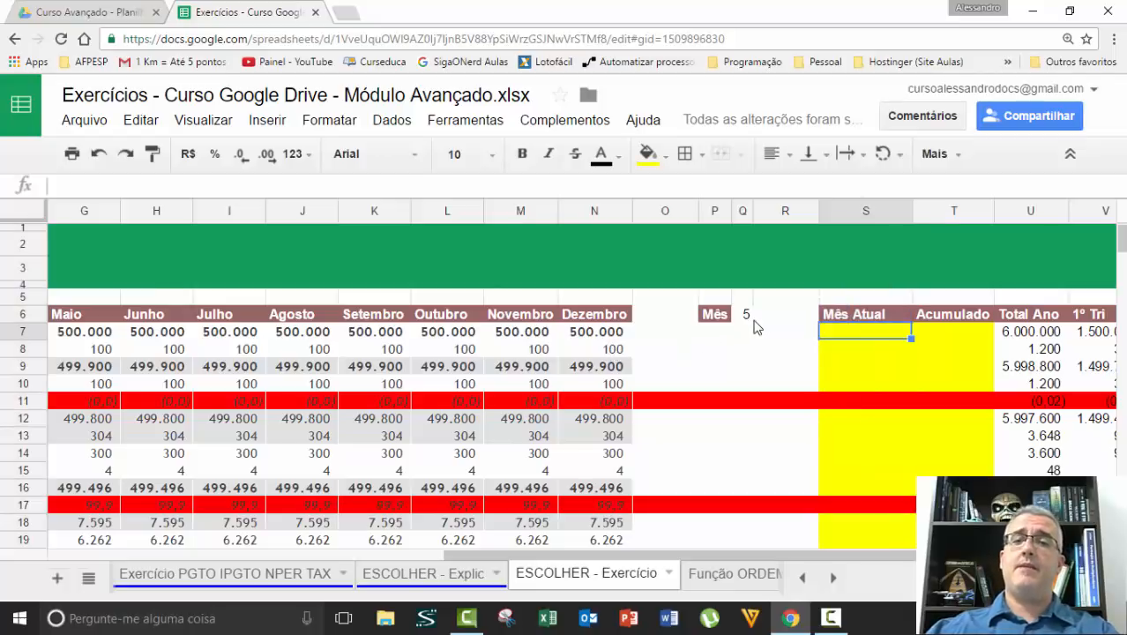
{"action": "key", "text": "Left"}
{"action": "key", "text": "Left"}
{"action": "key", "text": "Left"}
{"action": "key", "text": "Left"}
{"action": "key", "text": "Left"}
{"action": "key", "text": "Left"}
{"action": "key", "text": "Left"}
{"action": "key", "text": "Left"}
{"action": "key", "text": "Left"}
{"action": "key", "text": "Left"}
{"action": "key", "text": "Left"}
{"action": "key", "text": "Left"}
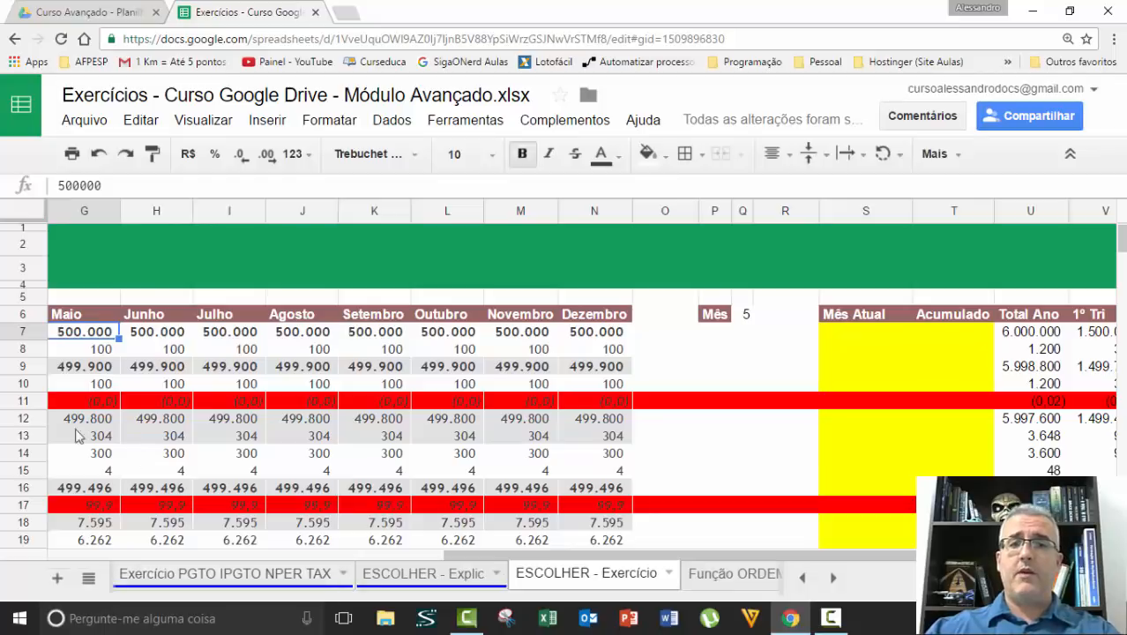
{"action": "left_click", "coordinate": [854, 330]}
{"action": "left_click", "coordinate": [857, 351]}
{"action": "key", "text": "Left"}
{"action": "key", "text": "Left"}
{"action": "key", "text": "Left"}
{"action": "key", "text": "Left"}
{"action": "key", "text": "Left"}
{"action": "key", "text": "Left"}
{"action": "key", "text": "Left"}
{"action": "key", "text": "Left"}
{"action": "key", "text": "Left"}
{"action": "key", "text": "Left"}
{"action": "key", "text": "Left"}
{"action": "key", "text": "Left"}
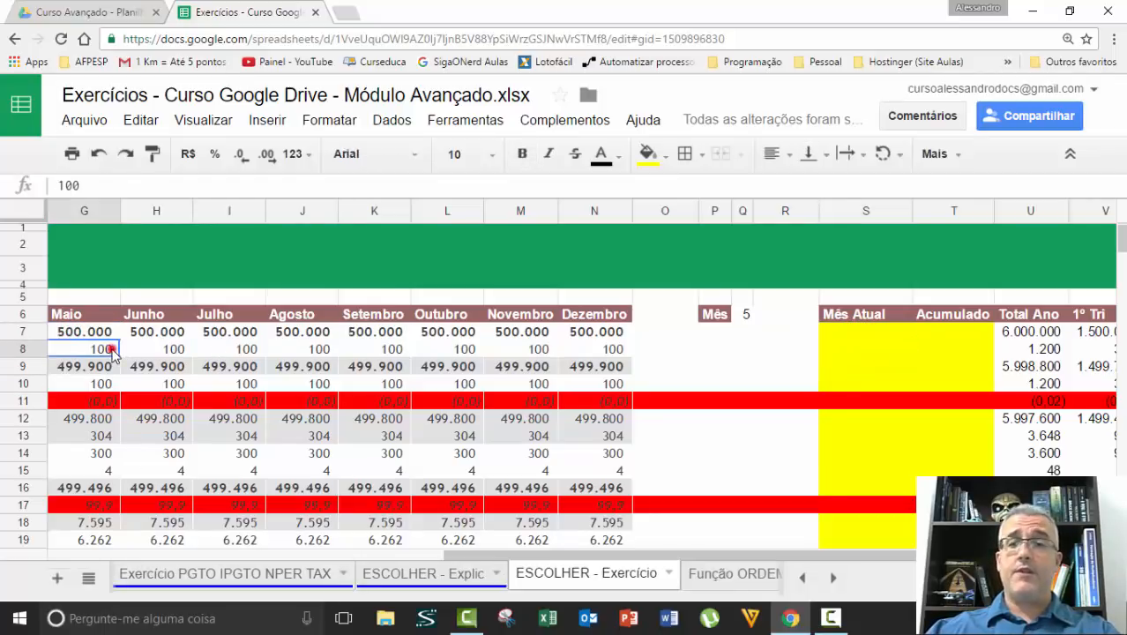
{"action": "left_click", "coordinate": [855, 373]}
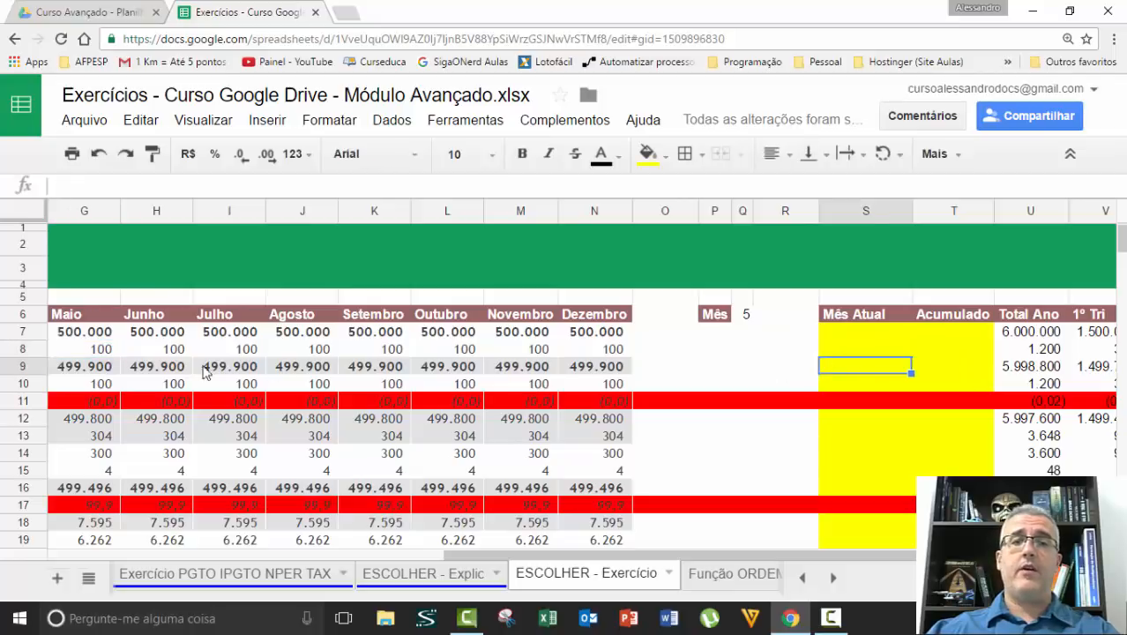
{"action": "left_click", "coordinate": [79, 365]}
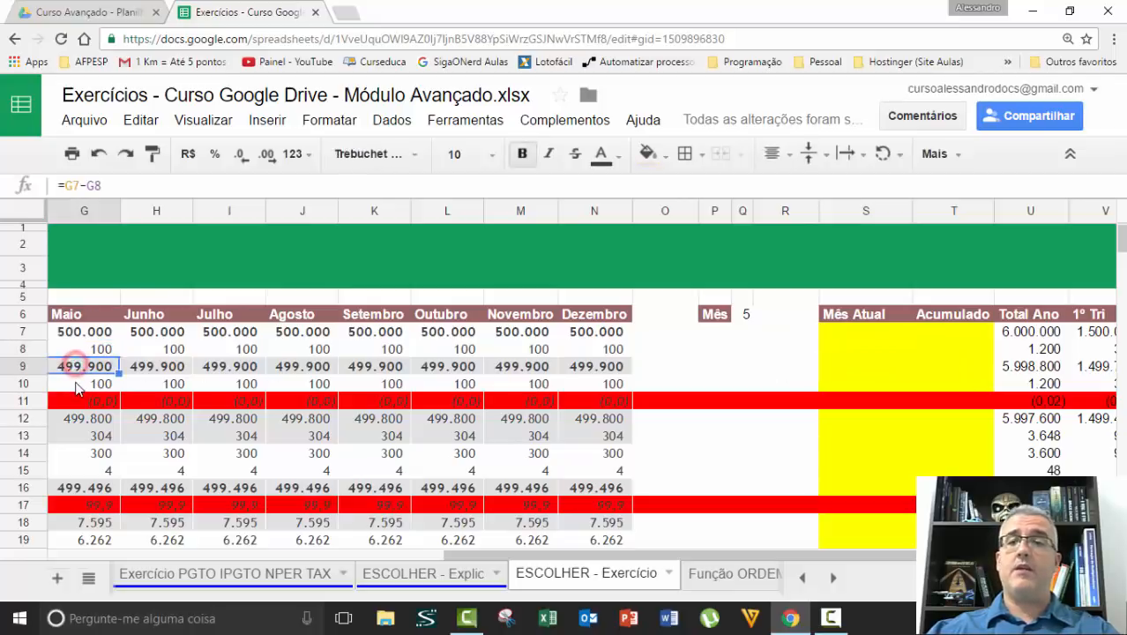
{"action": "left_click", "coordinate": [851, 386]}
{"action": "left_click", "coordinate": [854, 334]}
Examine the first Acumulado cell in column T together with the month number in Q6
{"action": "left_click", "coordinate": [952, 319]}
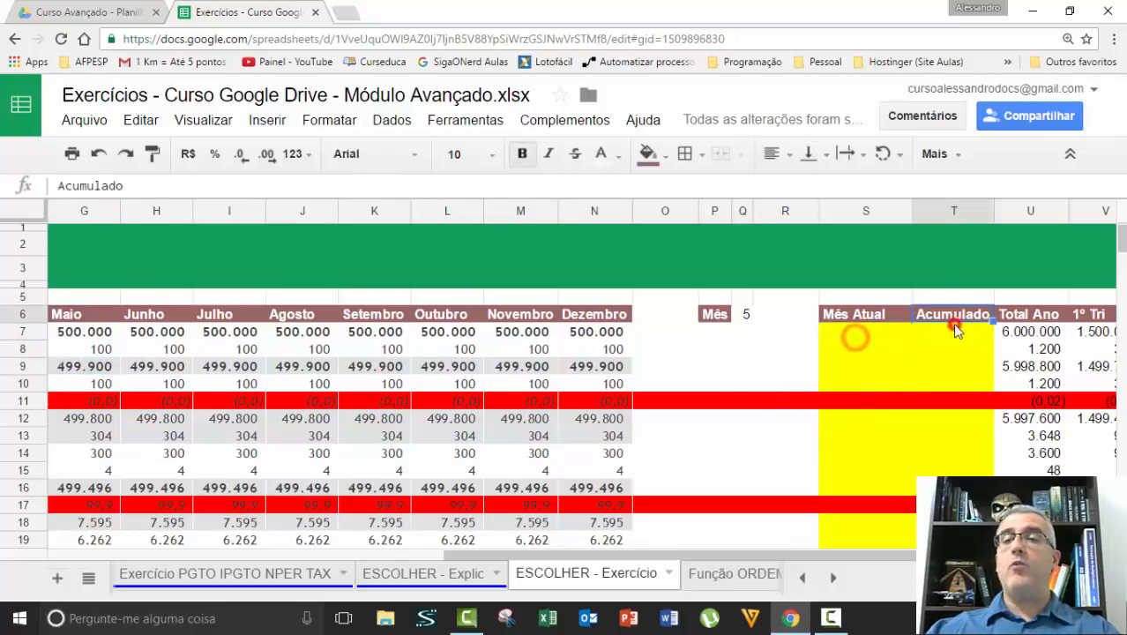
{"action": "left_click", "coordinate": [952, 328]}
{"action": "left_click", "coordinate": [742, 313]}
{"action": "type", "text": "5"}
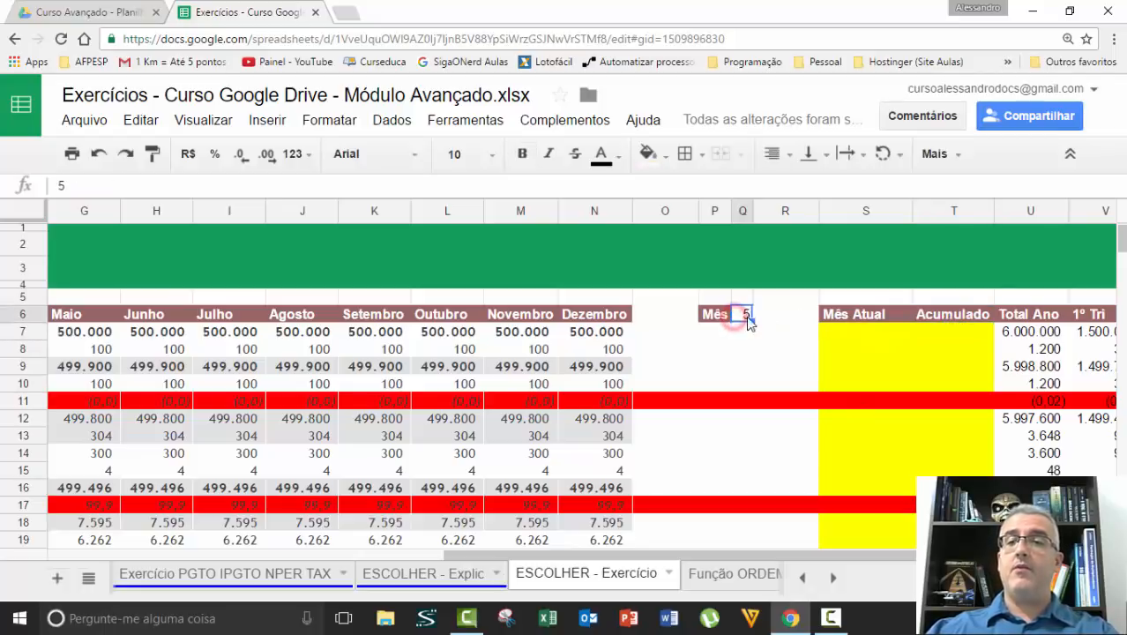
{"action": "left_click", "coordinate": [941, 331]}
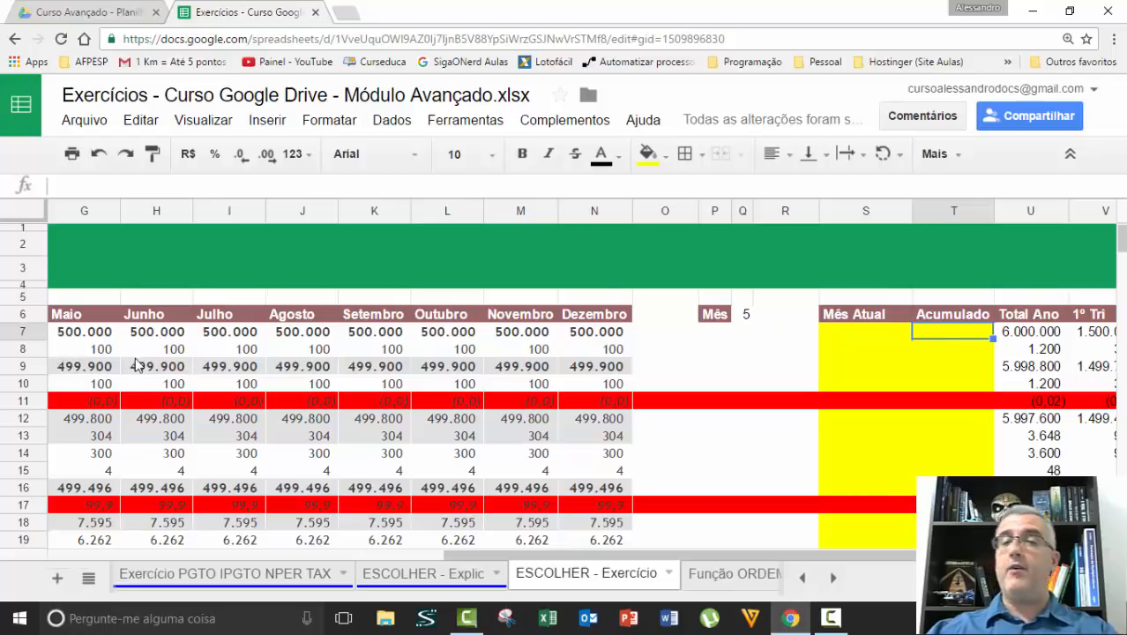
Set the month number in Q6 to 12
{"action": "left_click", "coordinate": [751, 316]}
{"action": "type", "text": "12"}
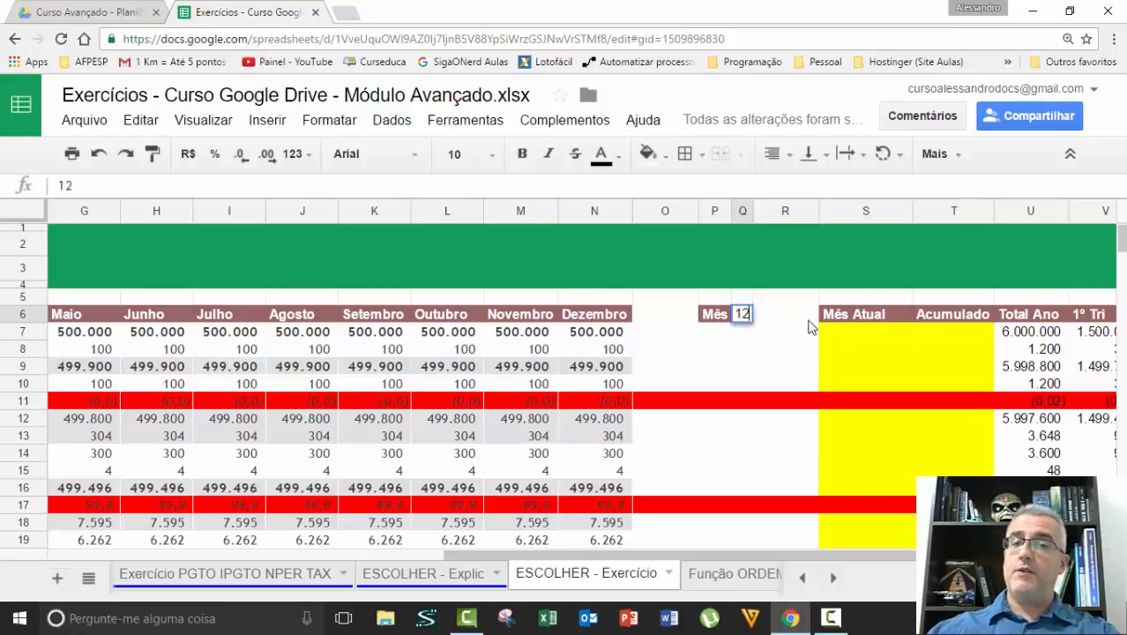
{"action": "key", "text": "Return"}
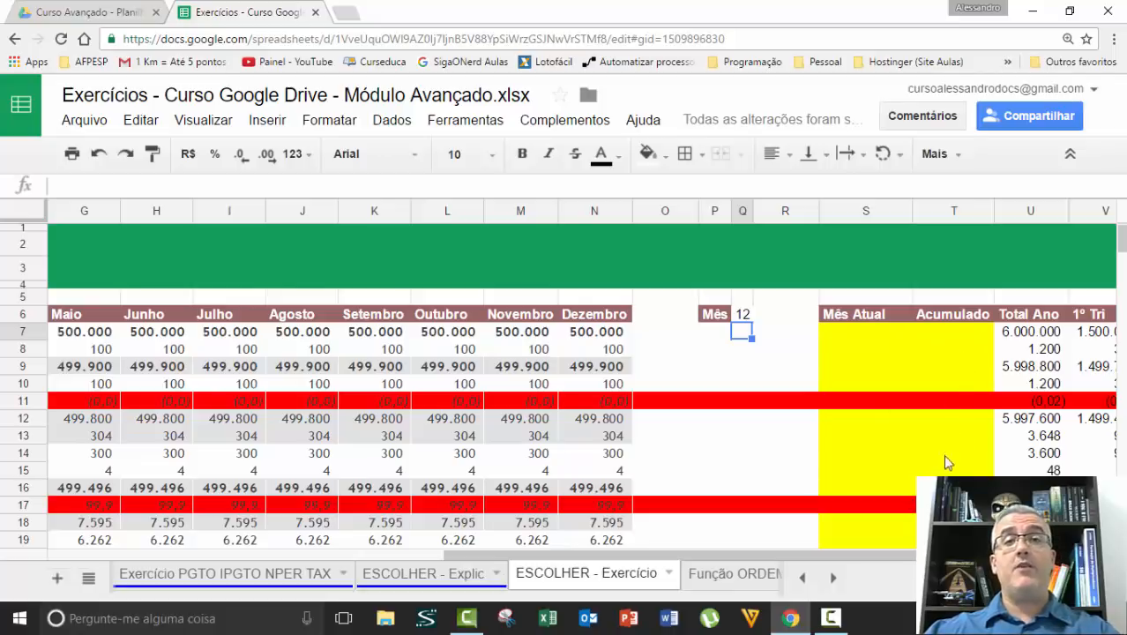
{"action": "left_click", "coordinate": [933, 424]}
{"action": "left_click", "coordinate": [781, 366]}
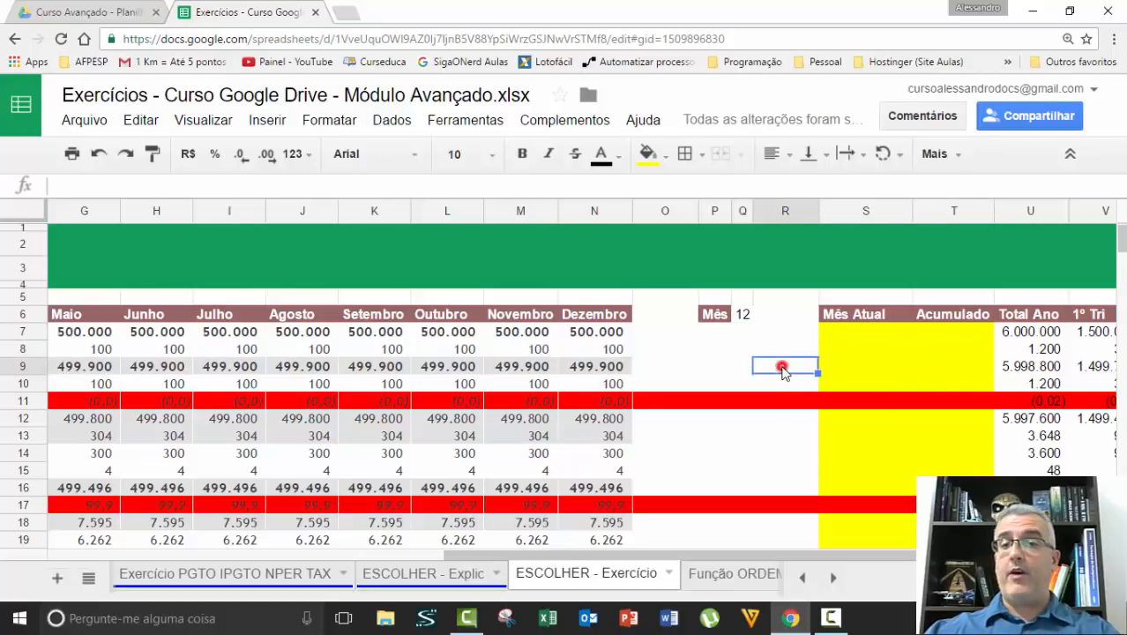
Clear the month number from Q6
{"action": "left_click", "coordinate": [744, 315]}
{"action": "key", "text": "Delete"}
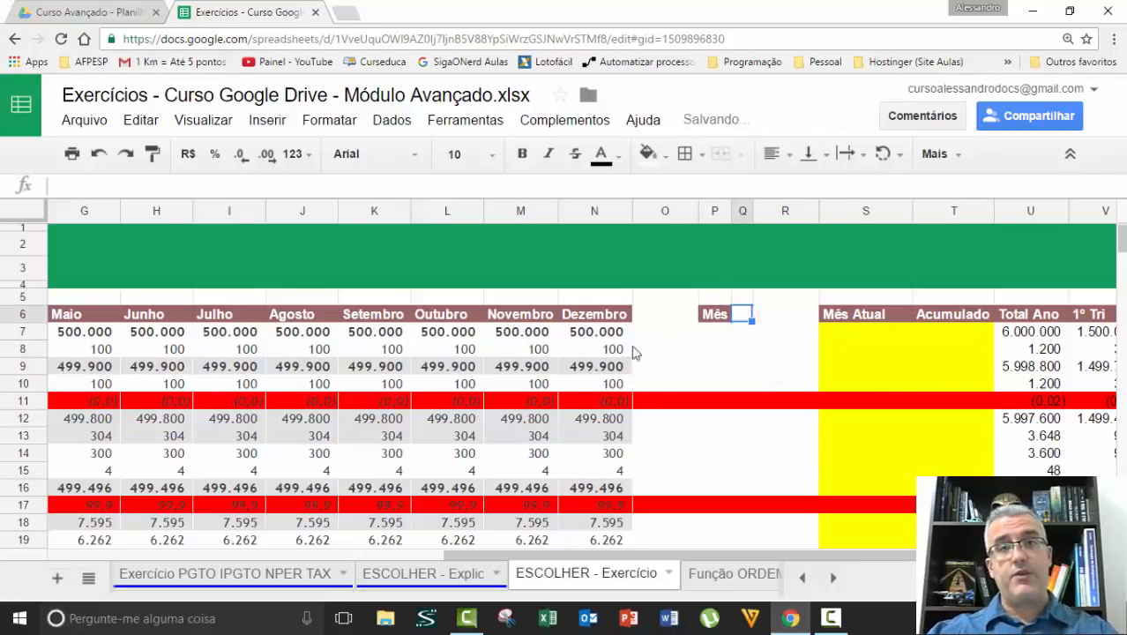
{"action": "left_click", "coordinate": [532, 419]}
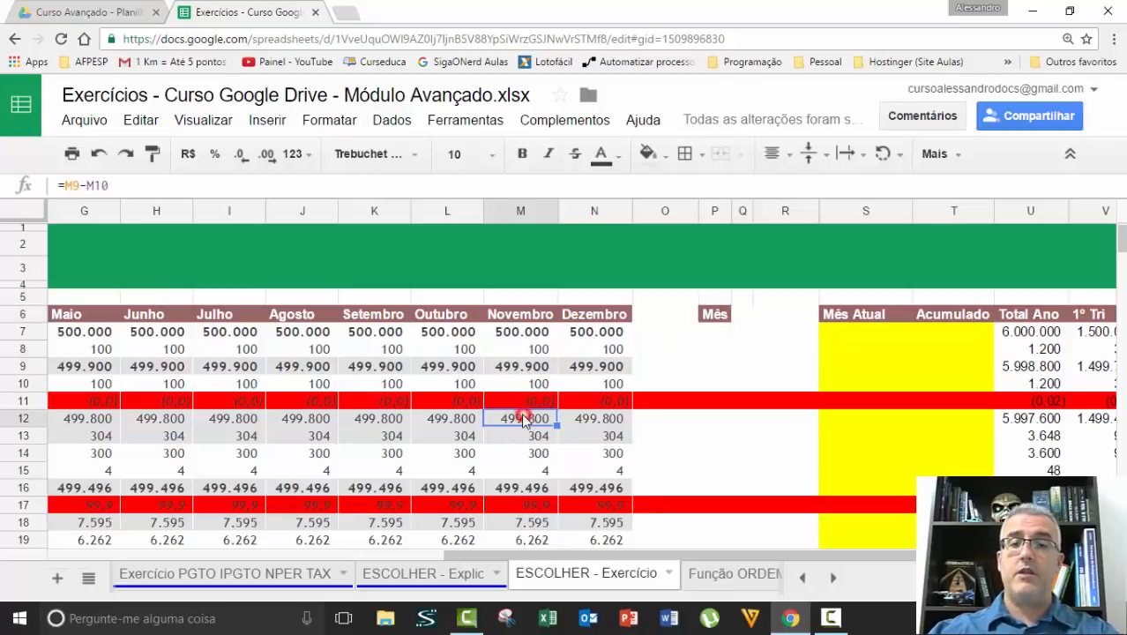